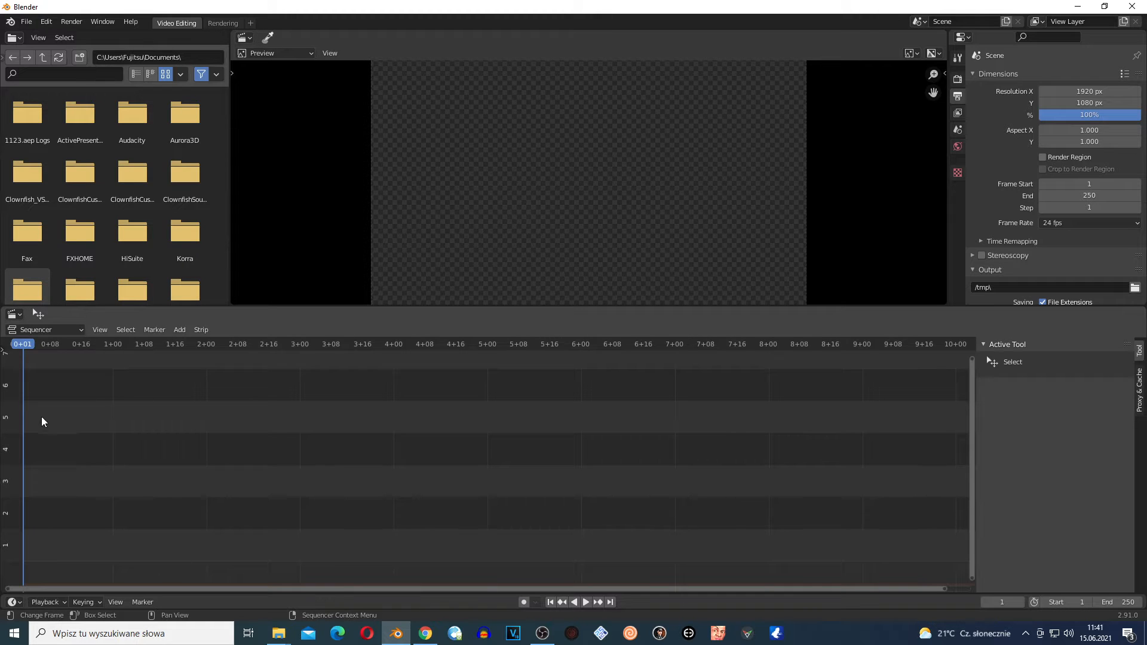
Create a new Video Editing project without saving the current untitled file
click(26, 22)
mouse_move(30, 36)
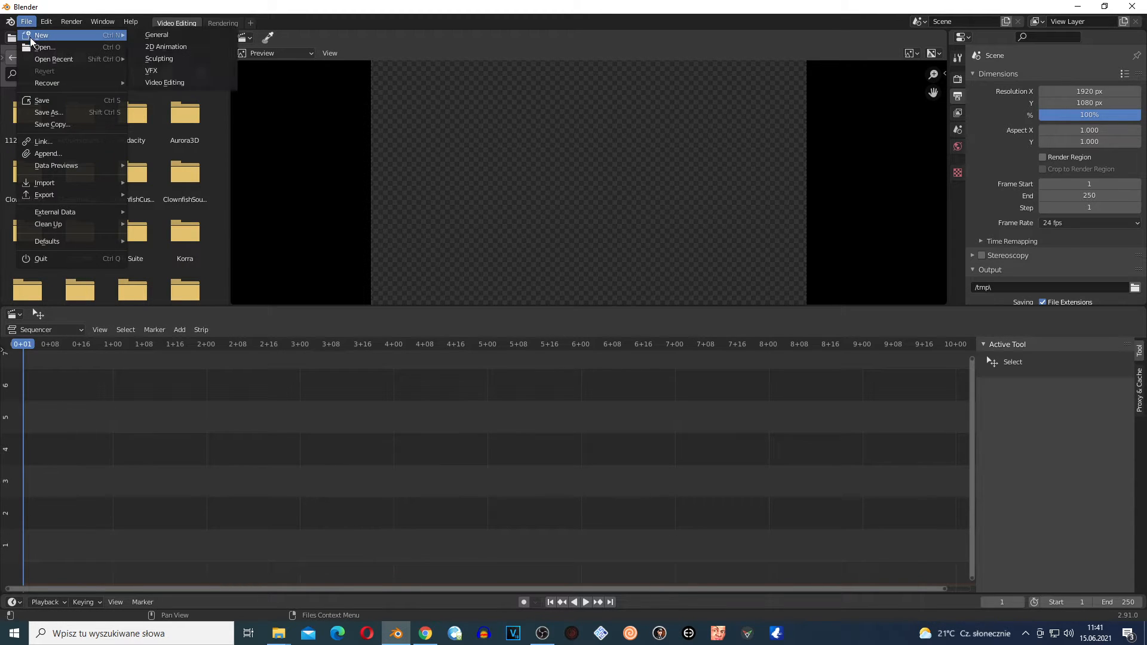
click(158, 82)
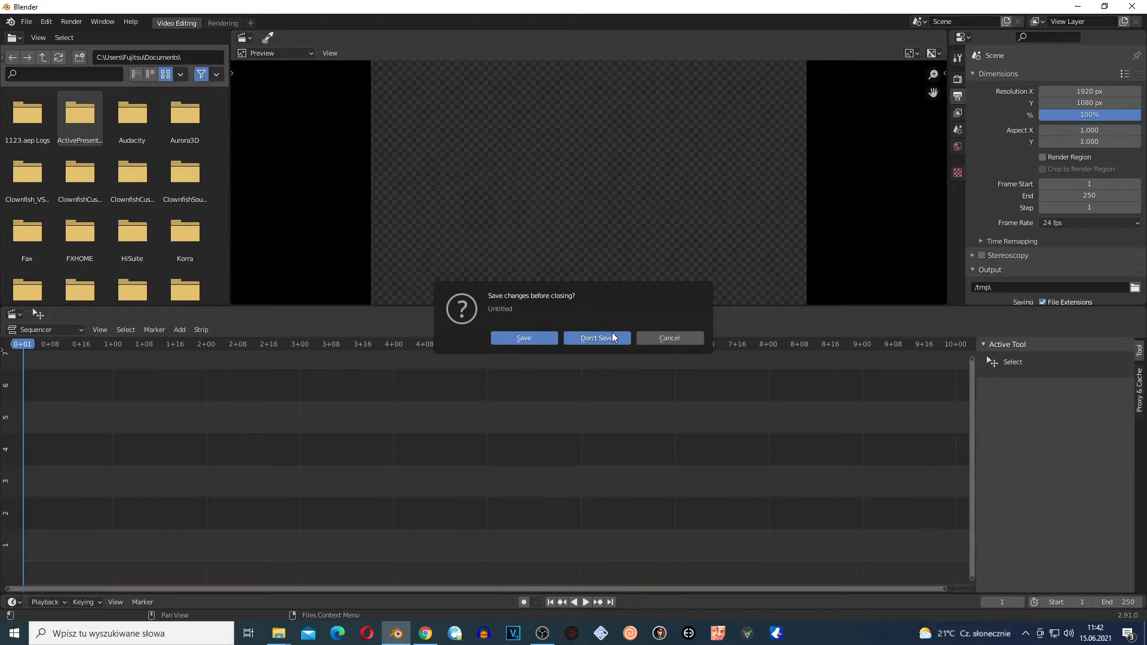
click(618, 351)
Open the Desktop folder "memy i muza green screen" and add its GREEN SCREEN - MEGA CHROMA KEY PACK #1 video at the timeline's start
key(t)
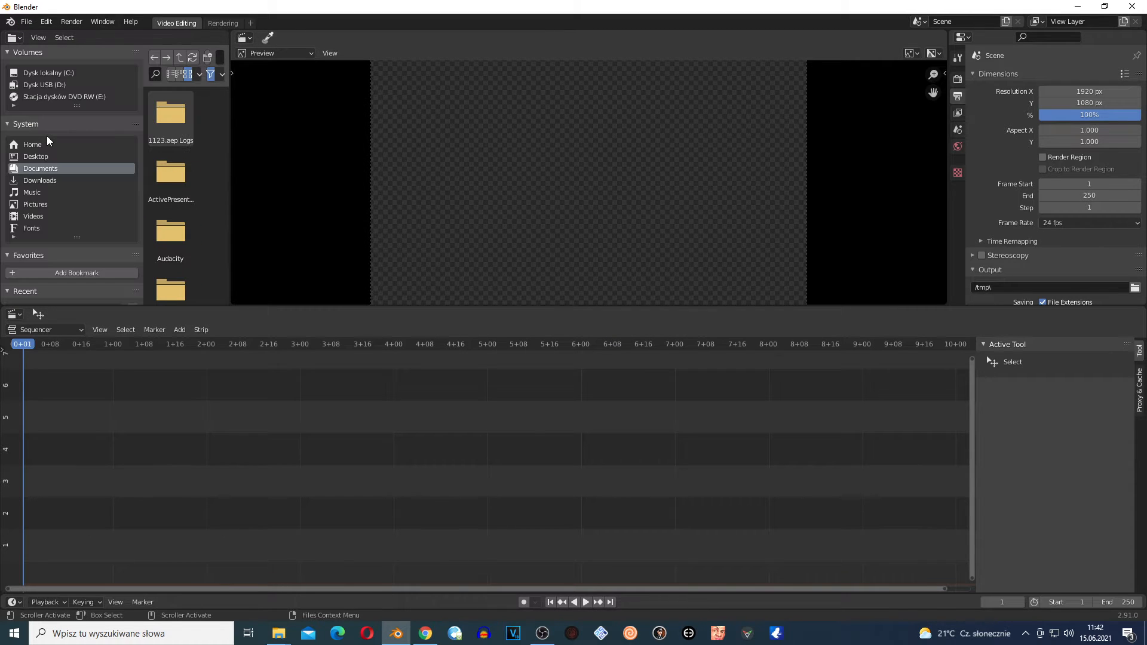
click(38, 158)
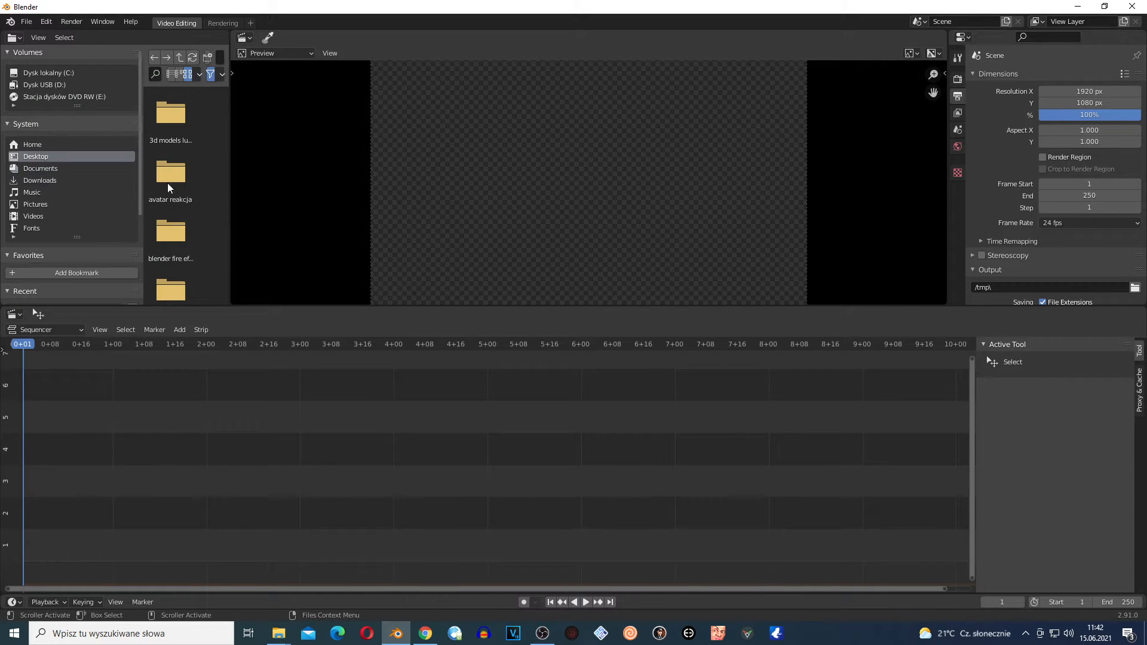
key(t)
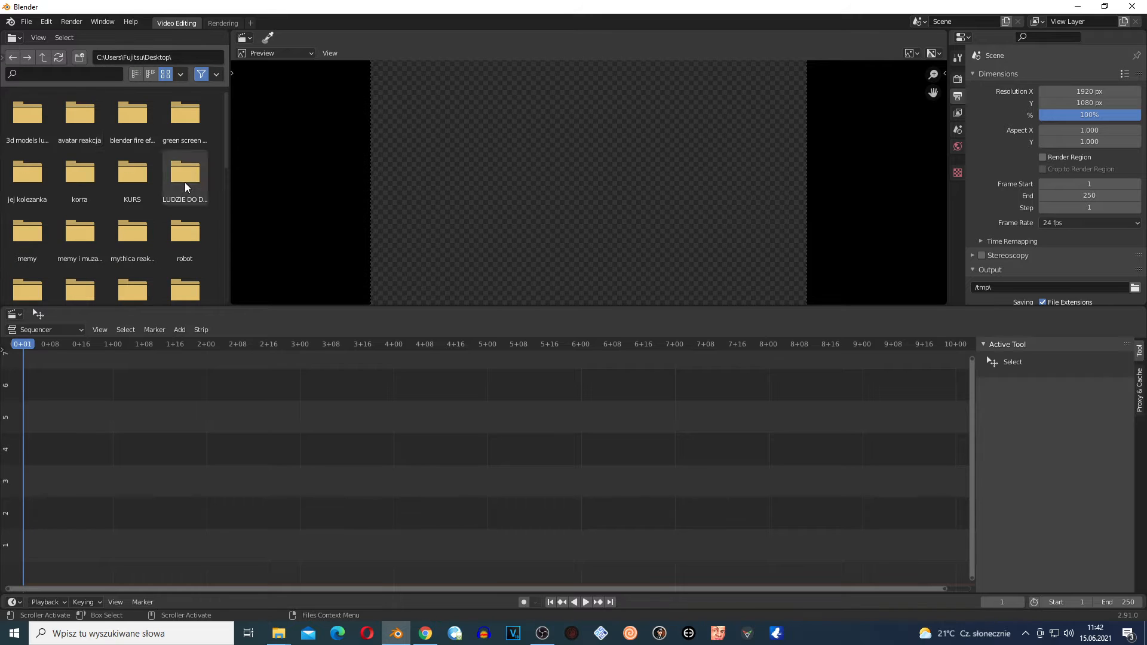
click(74, 232)
double_click(75, 232)
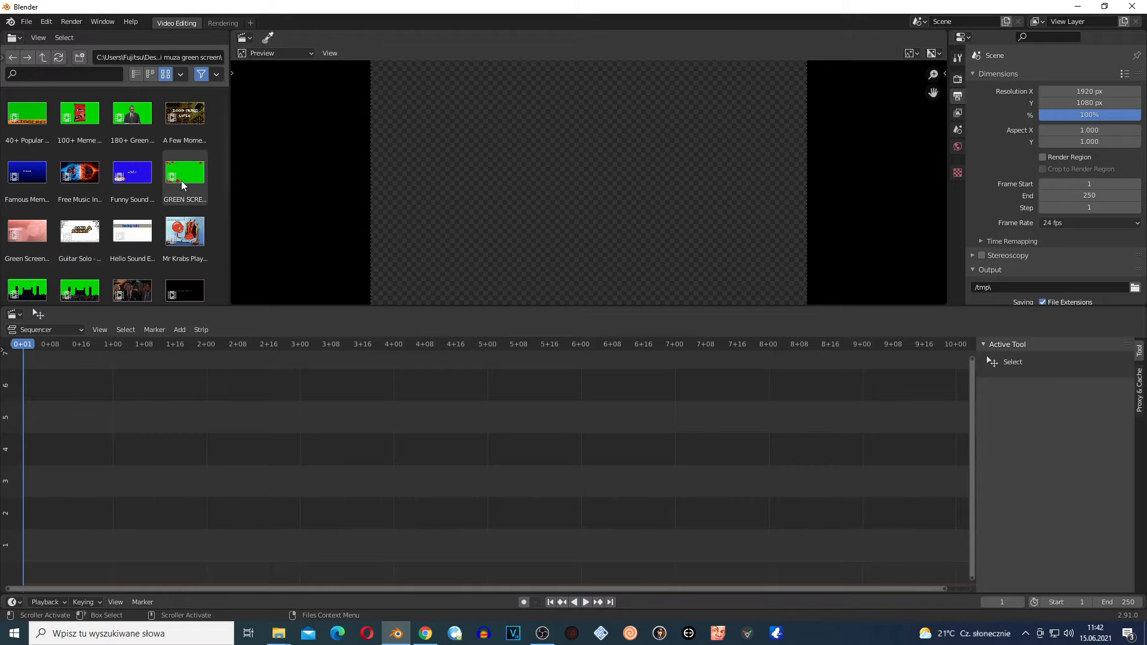
drag(183, 179, 86, 442)
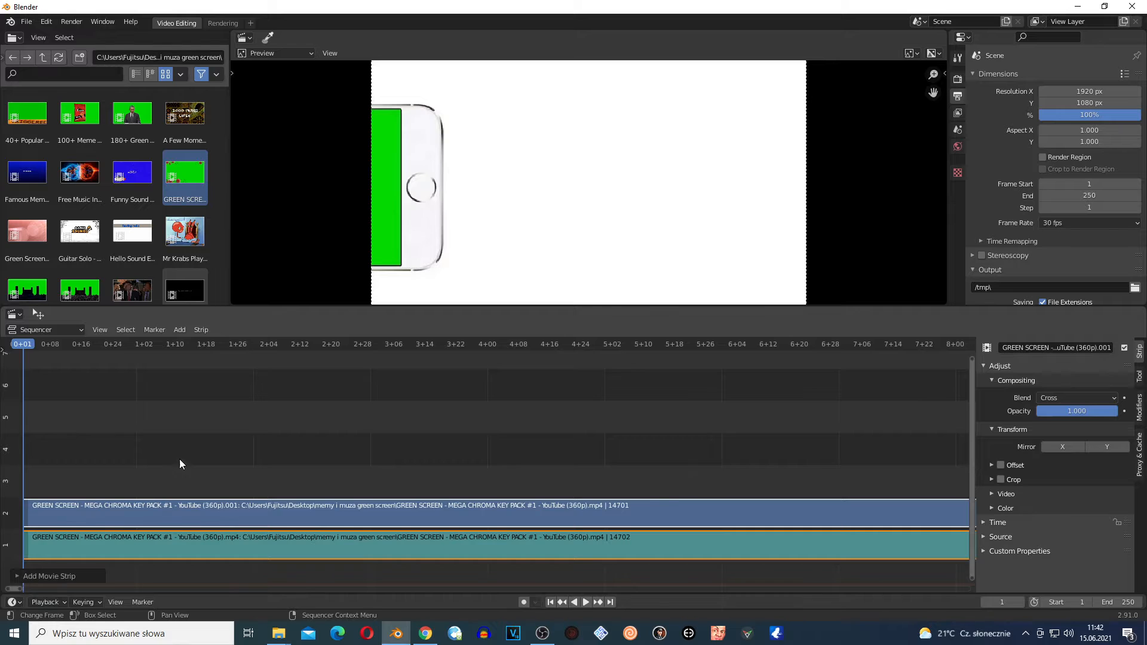
Examine the added video and audio strips along their whole length and preview the frame at 8+04
scroll(180, 459, down, 3)
mouse_move(127, 352)
mouse_down()
mouse_move(379, 346)
mouse_move(699, 365)
mouse_move(739, 352)
mouse_move(131, 357)
mouse_up()
scroll(505, 494, down, 3)
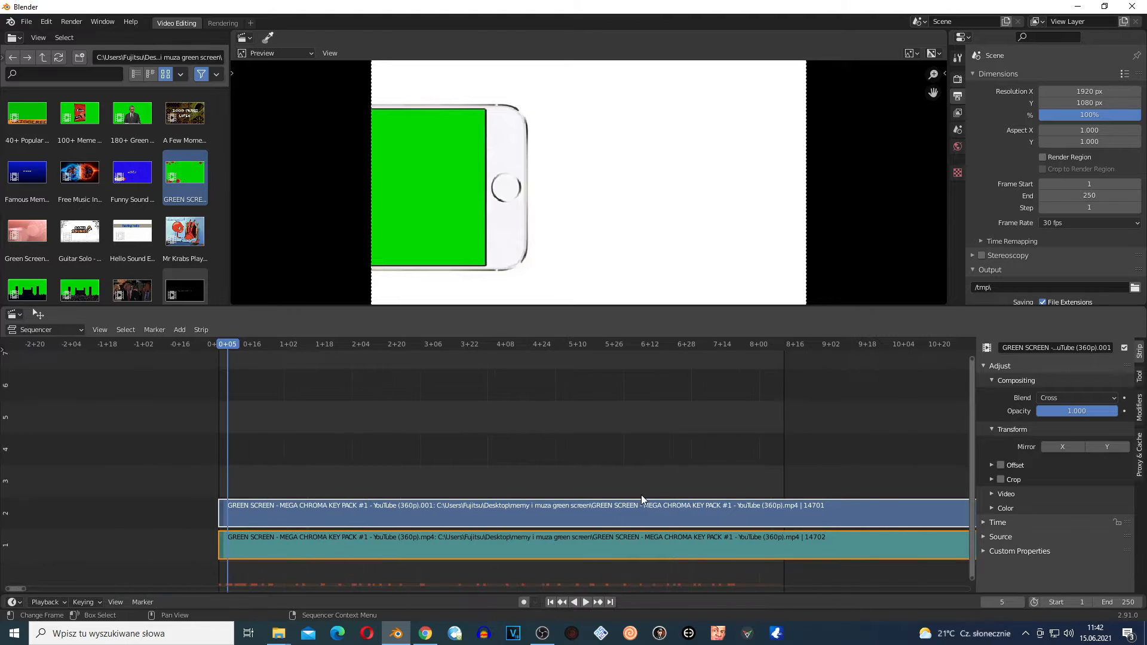
click(708, 346)
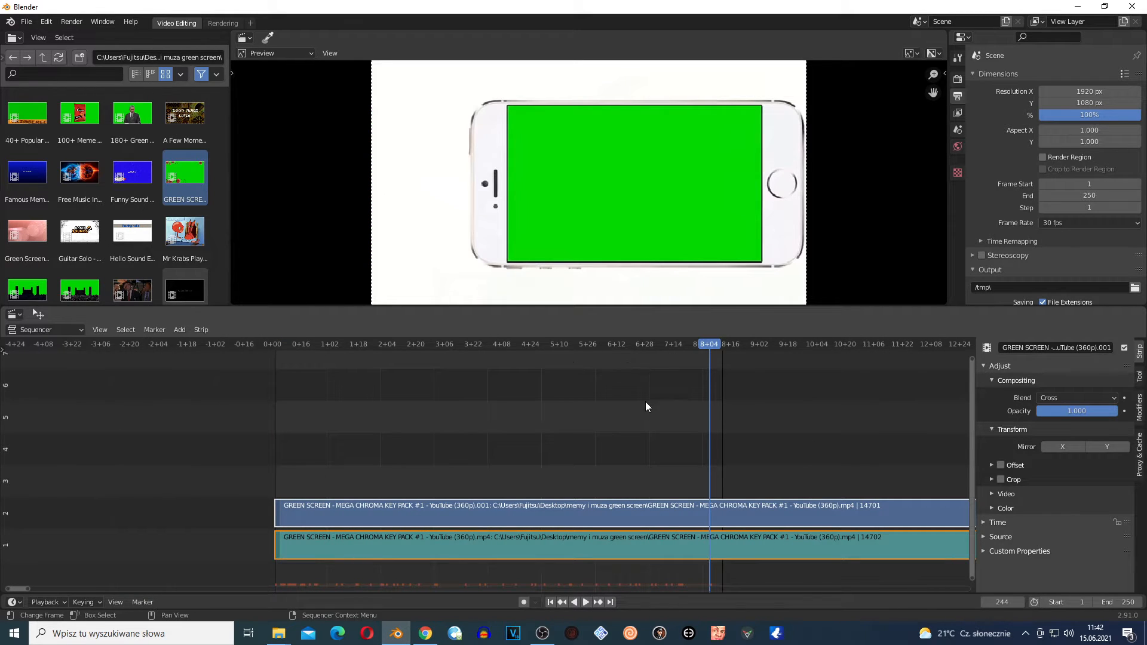
scroll(703, 447, down, 10)
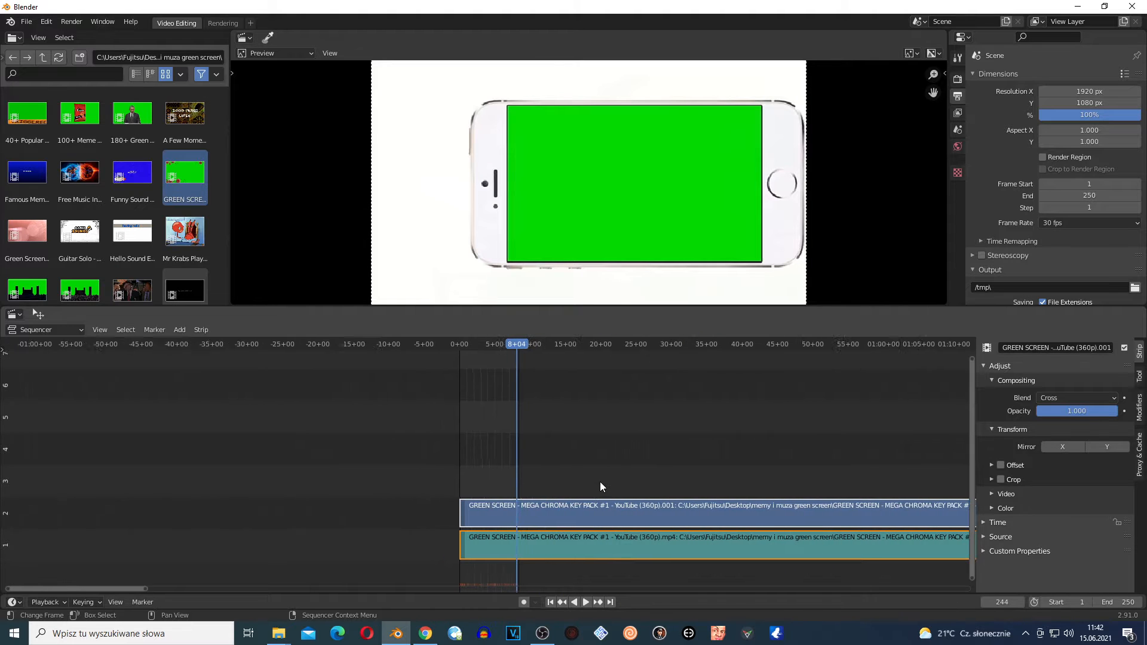
scroll(599, 478, down, 6)
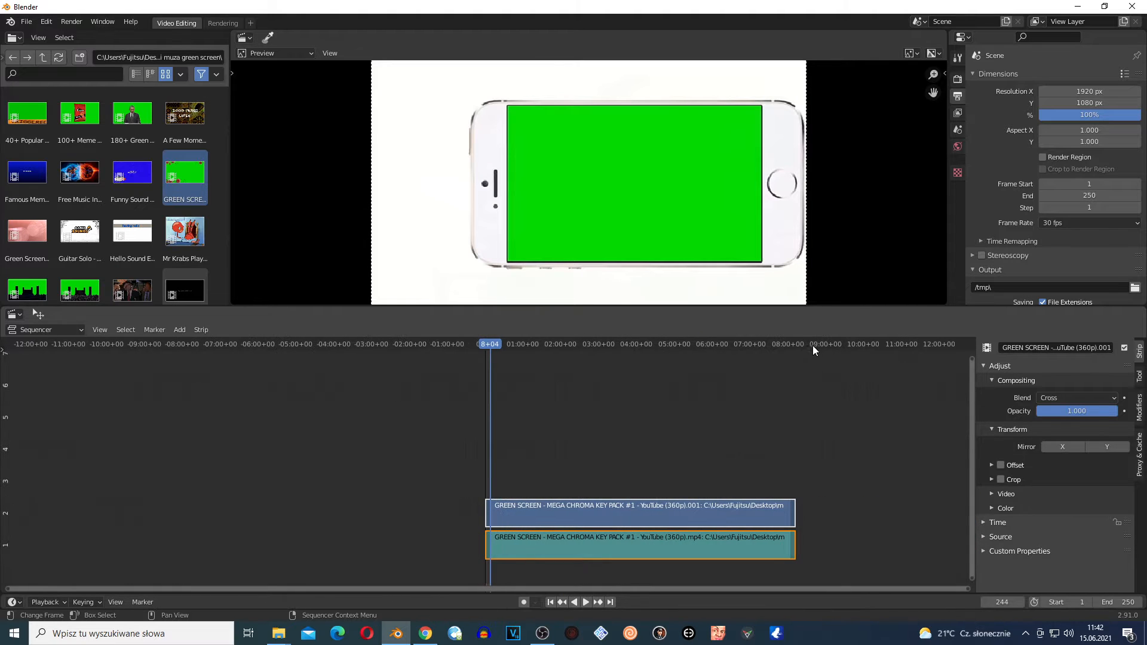
scroll(554, 460, up, 8)
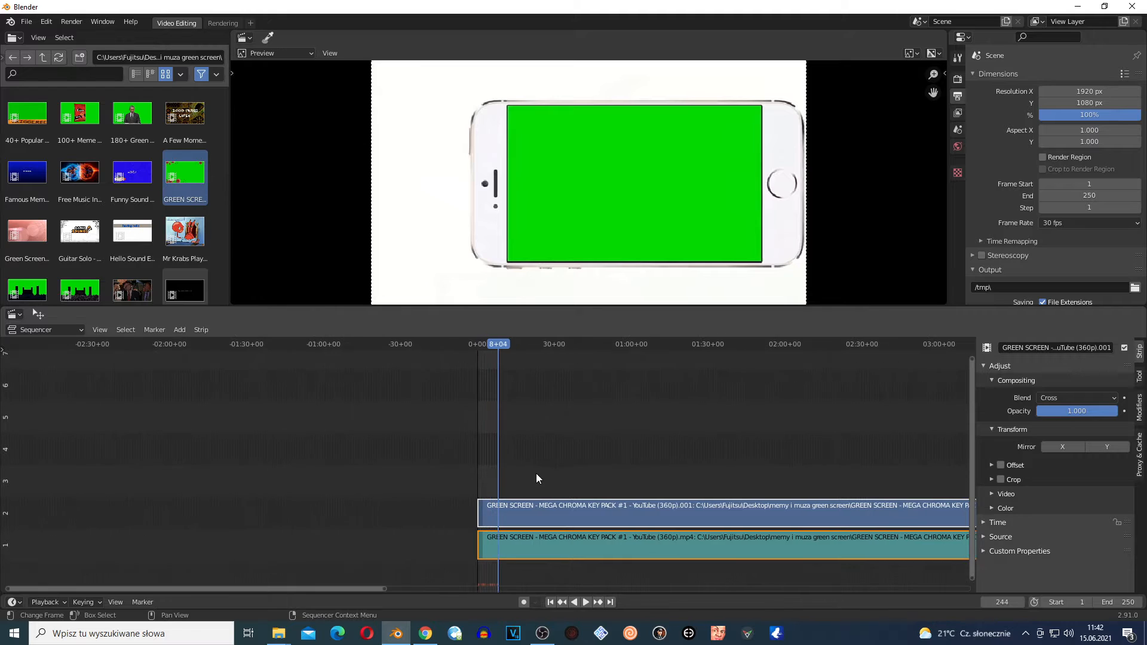
scroll(535, 472, up, 7)
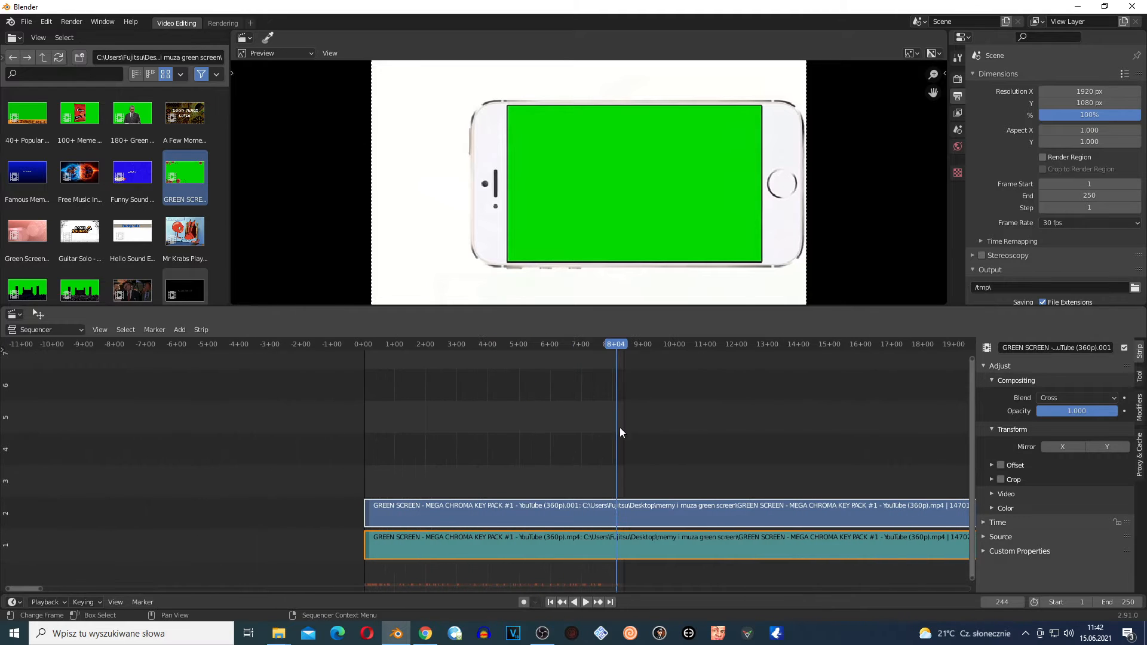
drag(27, 590, 75, 593)
click(543, 513)
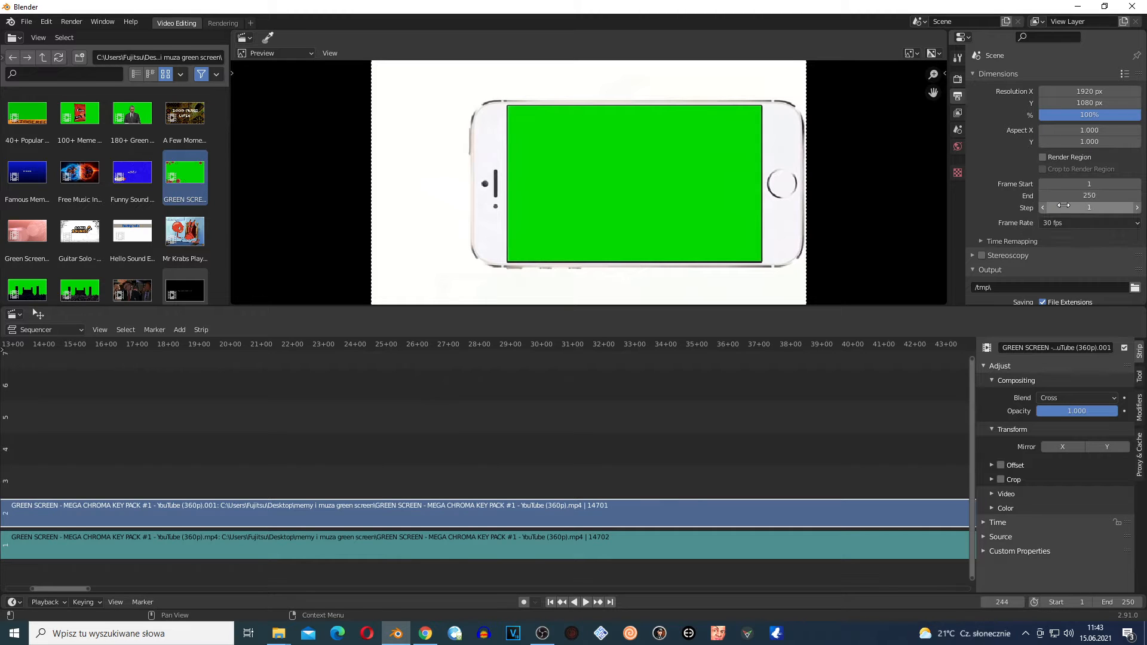
Play the timeline from 6+23 to check the playback range, stop it and return to the first frame
scroll(551, 471, down, 2)
scroll(528, 473, down, 3)
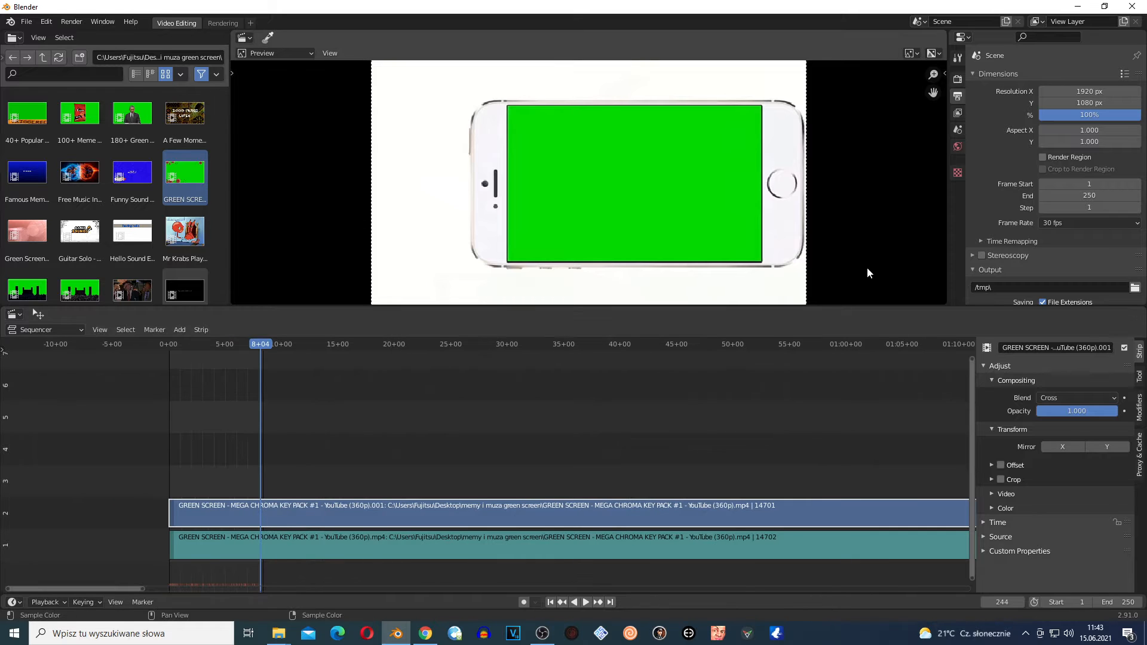
click(245, 343)
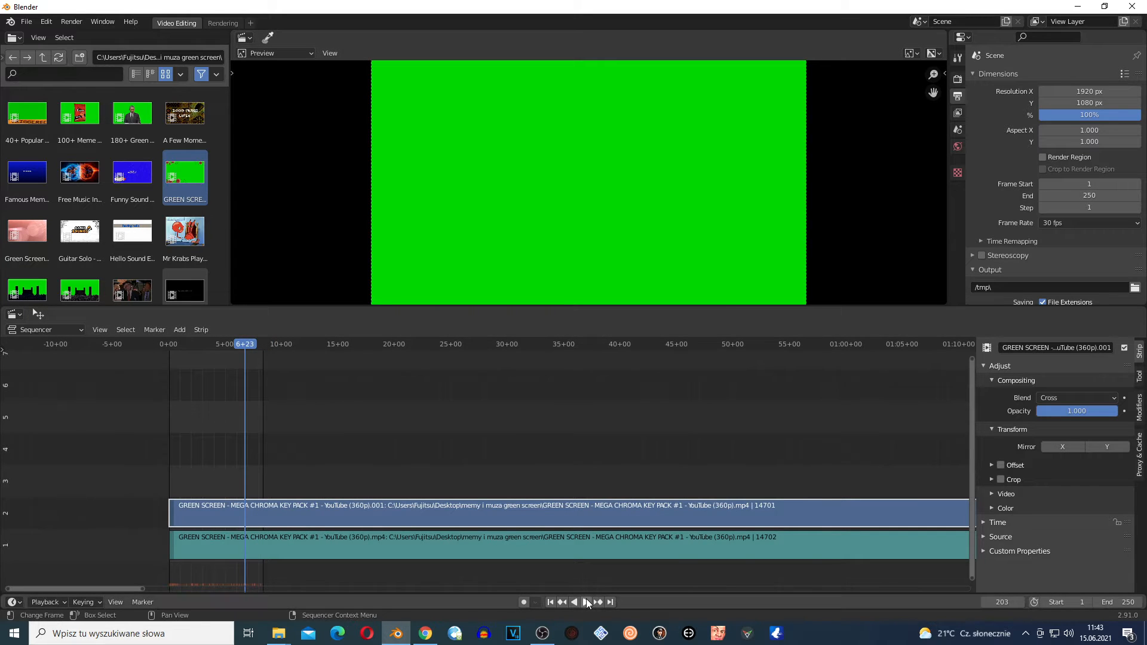
click(587, 600)
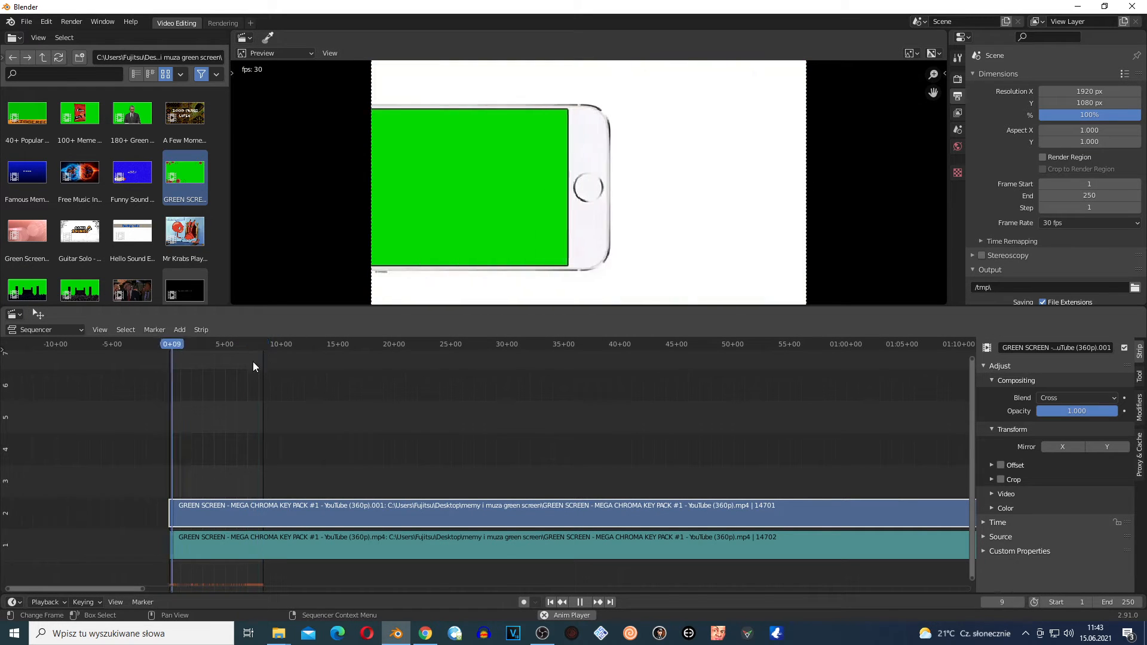
click(579, 601)
click(551, 602)
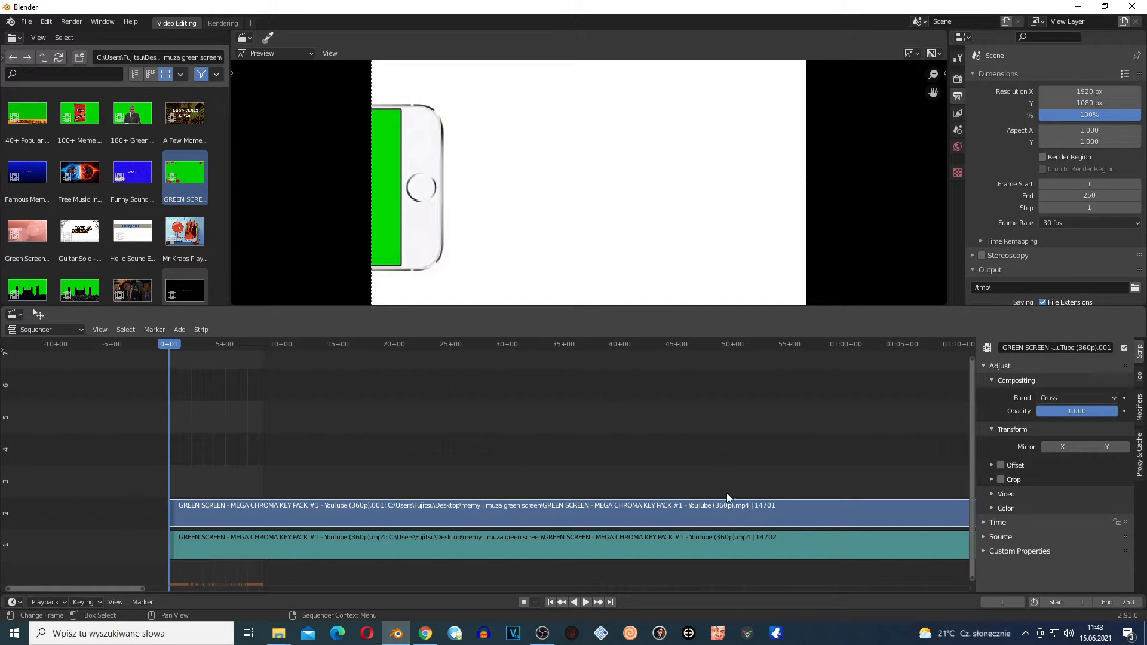
Deselect the strips and examine the timeline's length and channels at different zoom levels
click(342, 449)
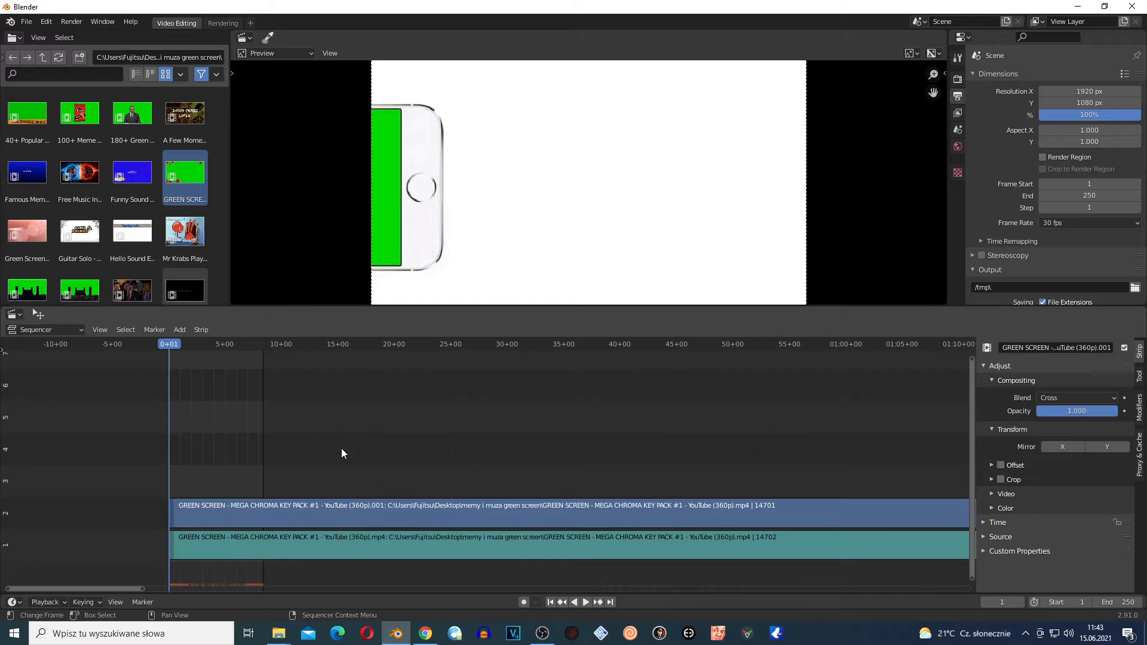
scroll(513, 458, down, 2)
scroll(503, 453, down, 2)
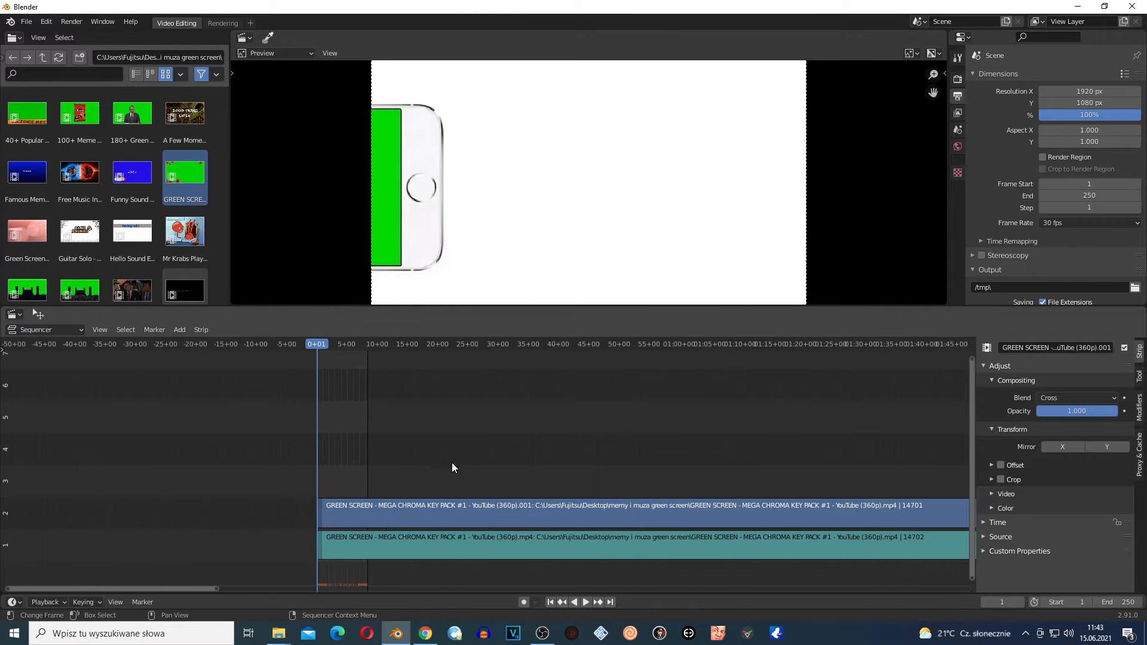
ctrl+scroll(418, 427, down, 3)
ctrl+scroll(496, 432, down, 3)
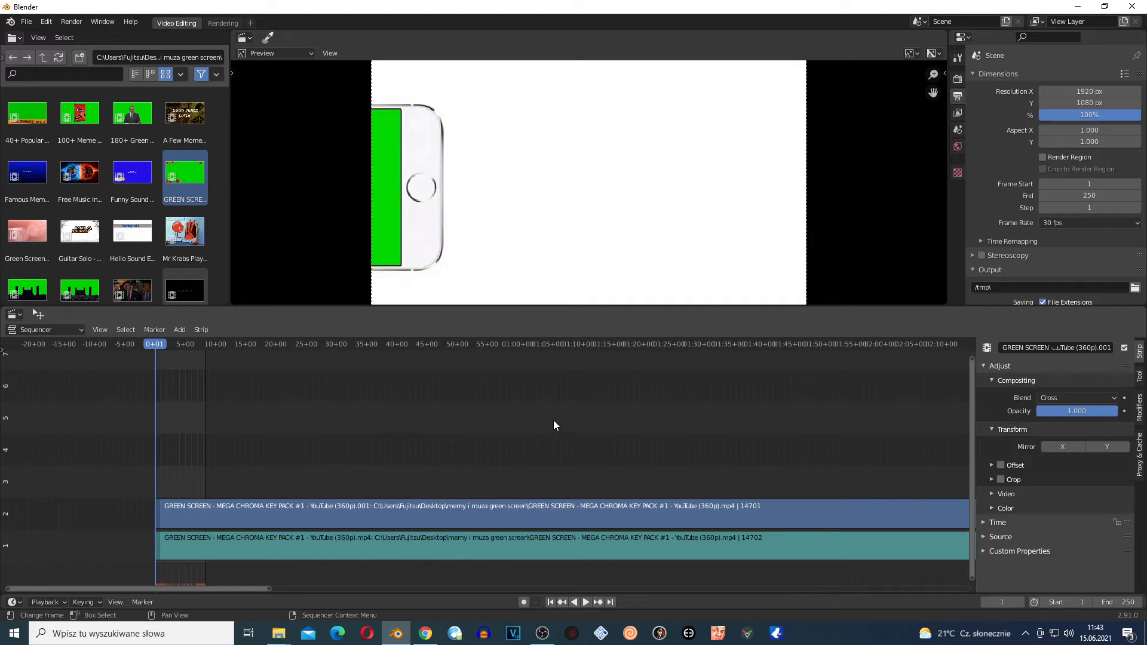
ctrl+scroll(558, 446, down, 2)
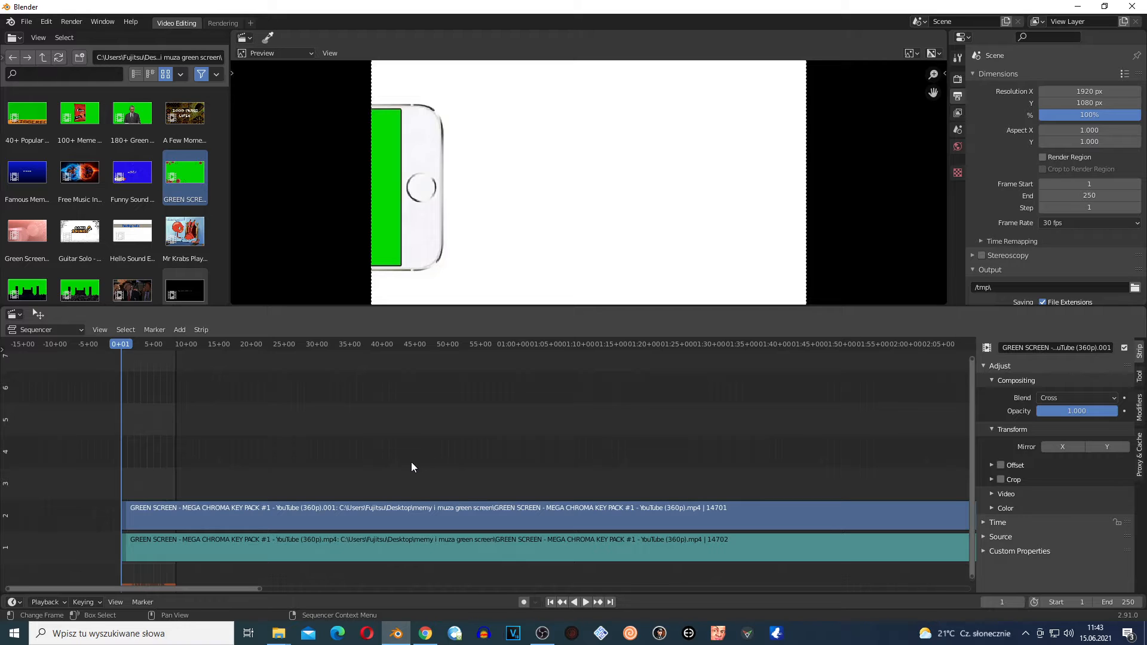
ctrl+scroll(395, 457, down, 2)
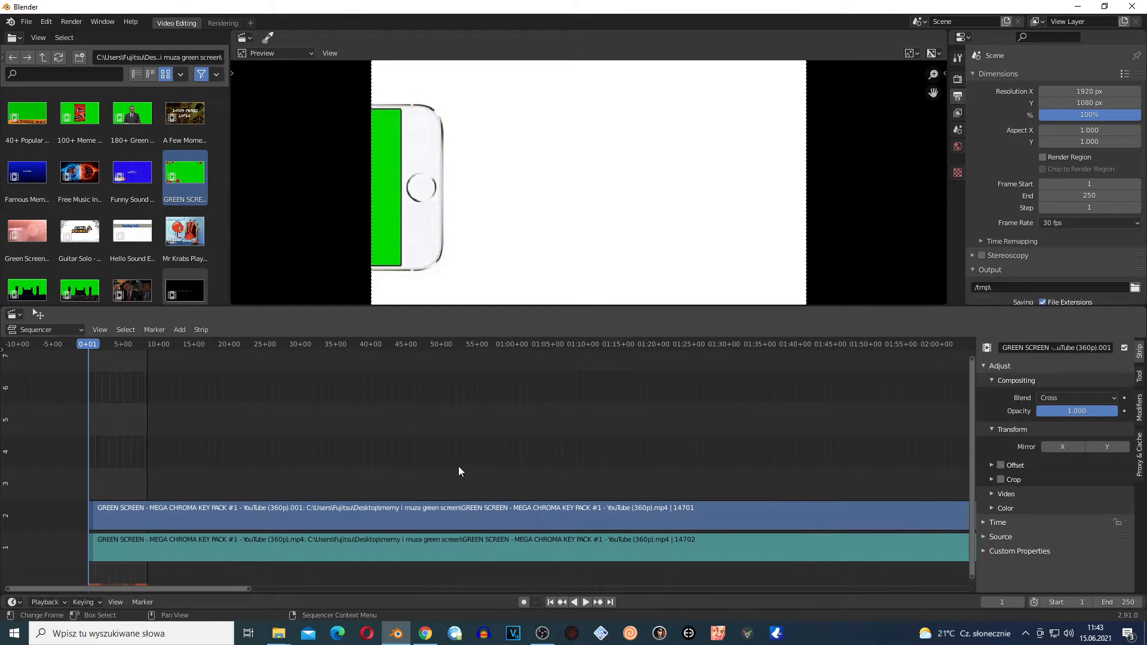
middle_drag(508, 507, 482, 507)
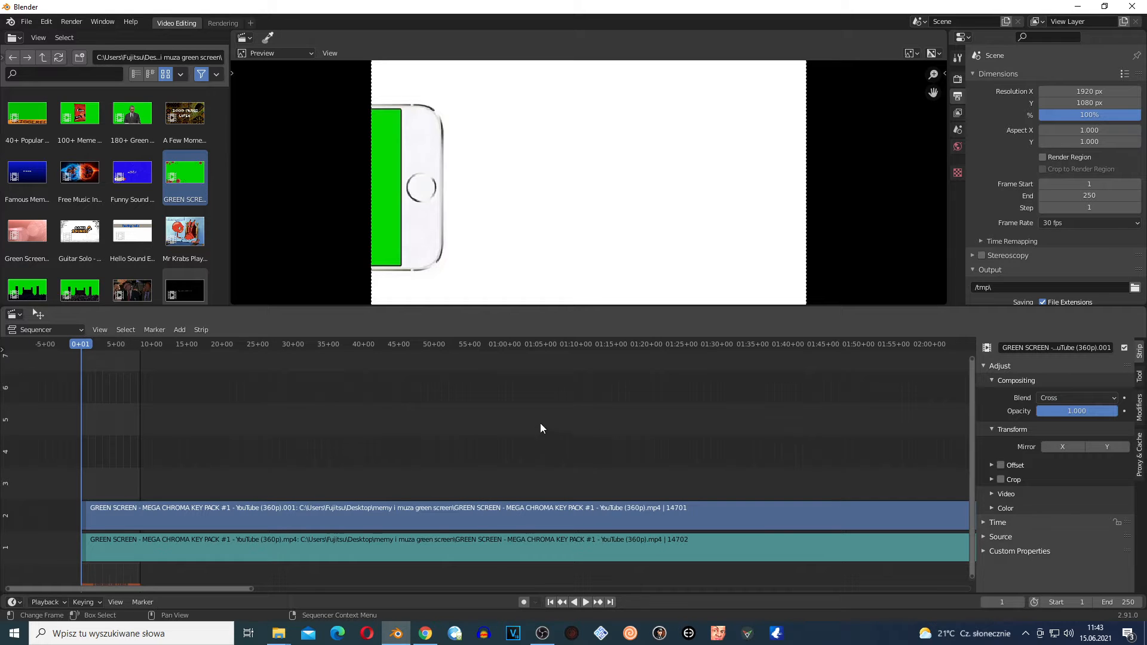
scroll(375, 423, down, 1)
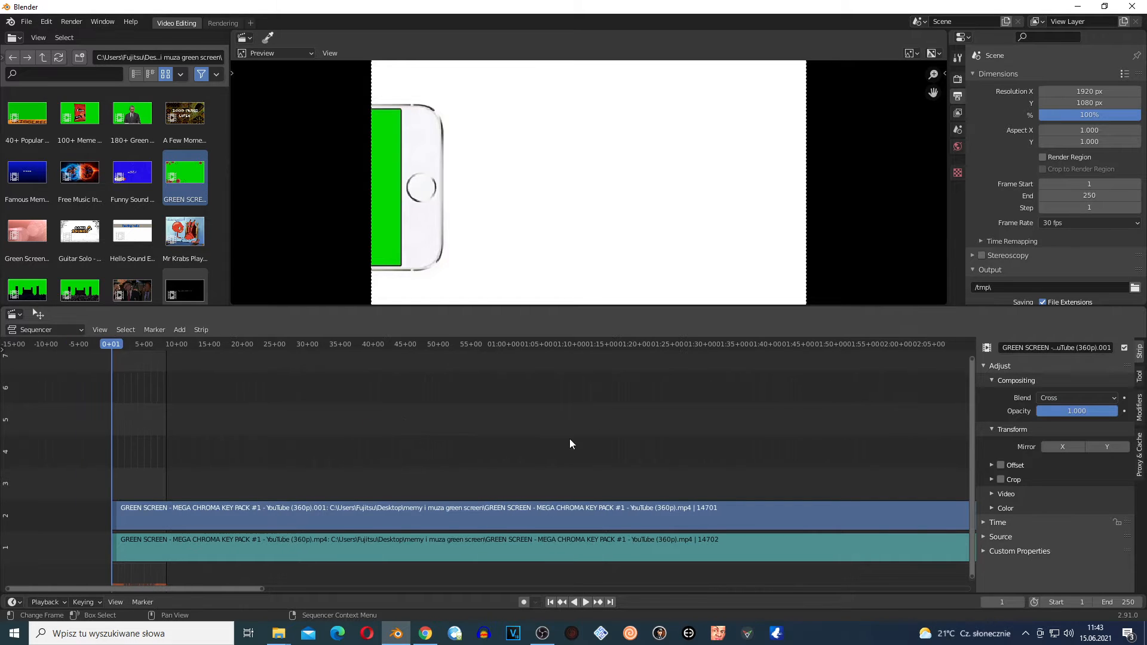
middle_drag(569, 439, 524, 445)
middle_drag(612, 406, 606, 407)
middle_drag(592, 459, 585, 459)
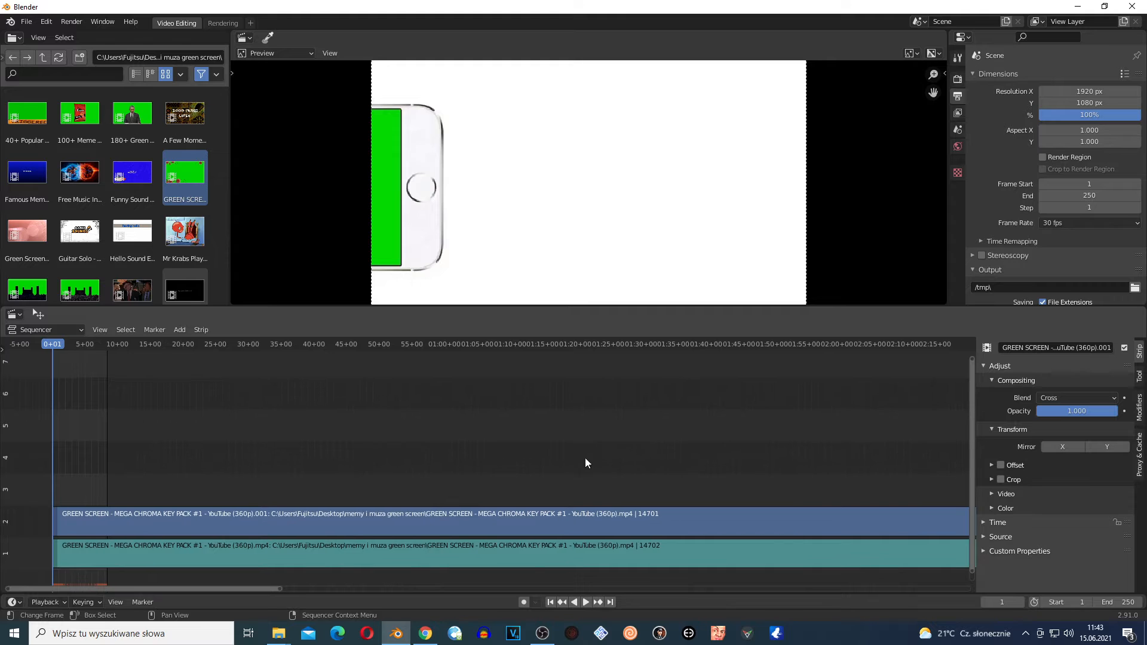
middle_drag(734, 436, 612, 434)
scroll(513, 444, down, 10)
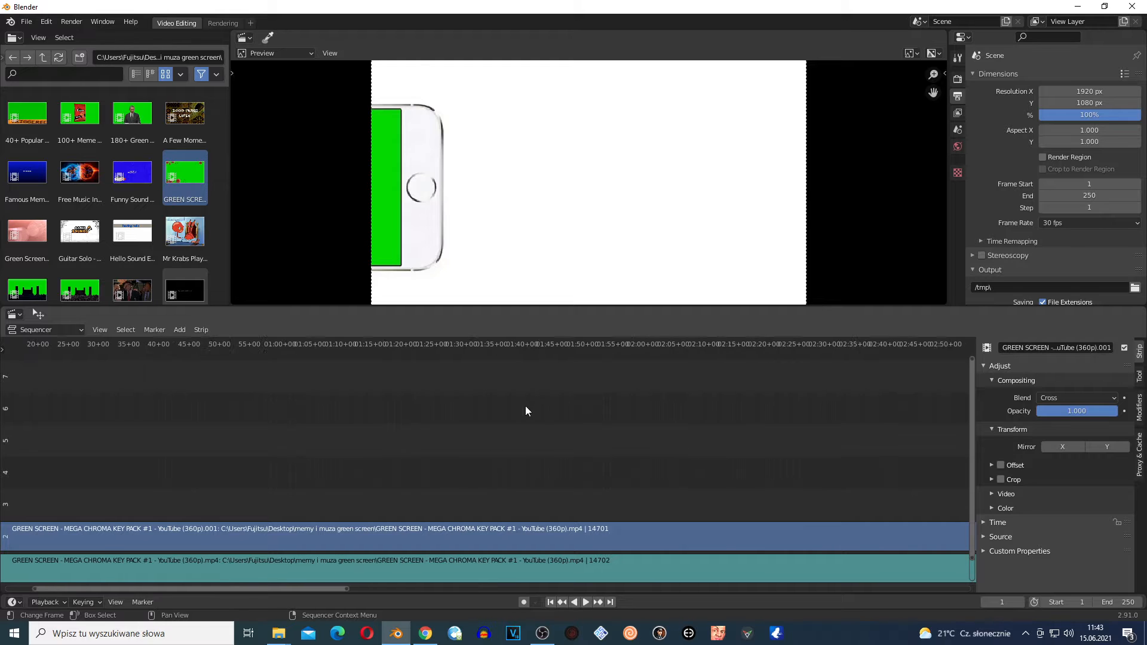
scroll(421, 435, up, 10)
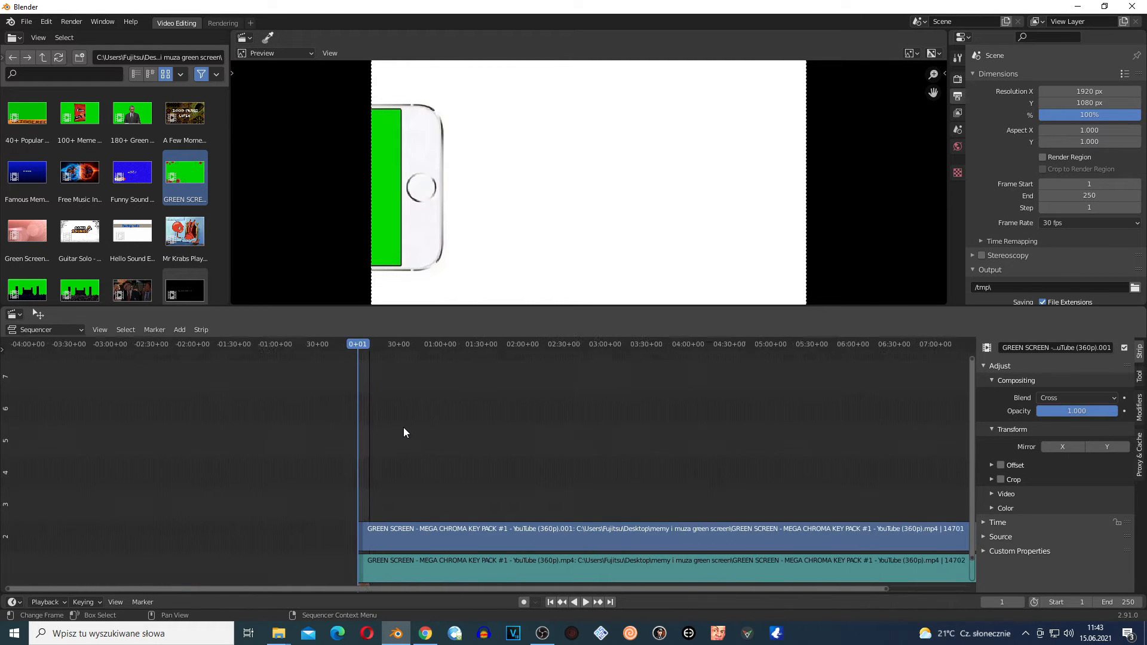
scroll(353, 448, down, 4)
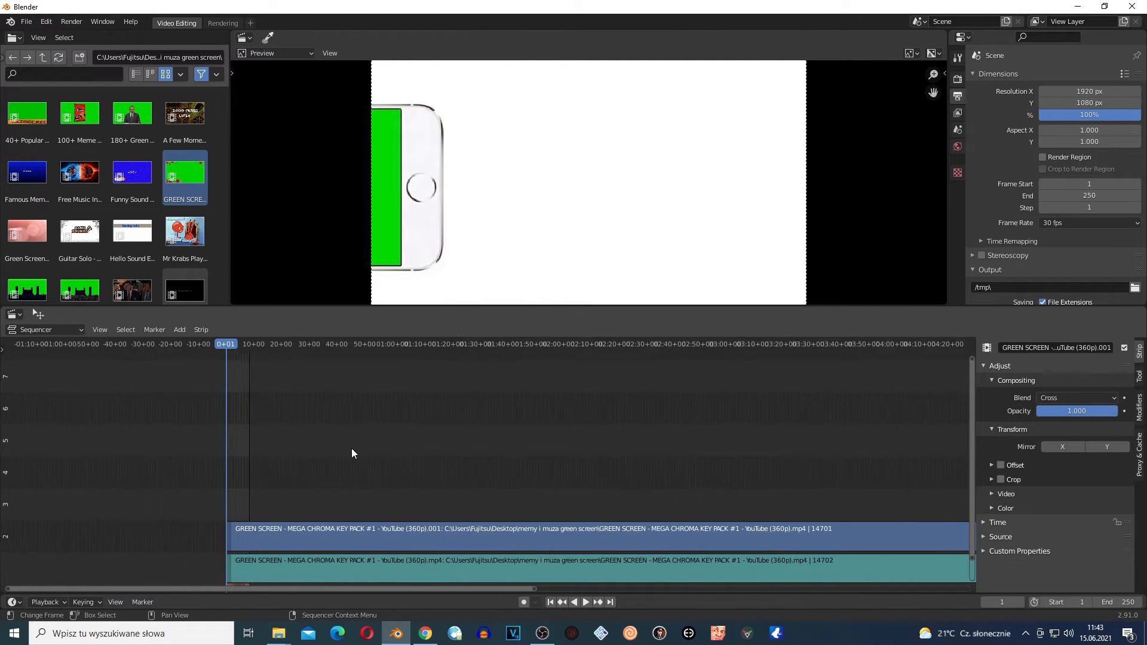
scroll(353, 443, up, 7)
scroll(351, 438, down, 5)
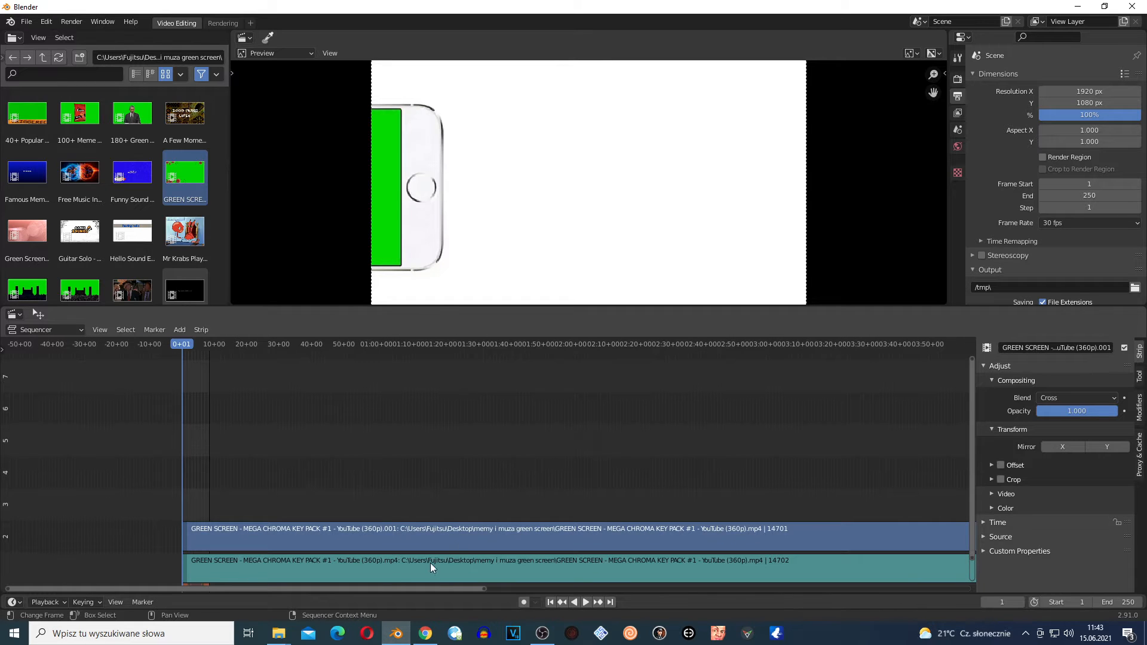
drag(386, 589, 271, 593)
scroll(342, 459, up, 6)
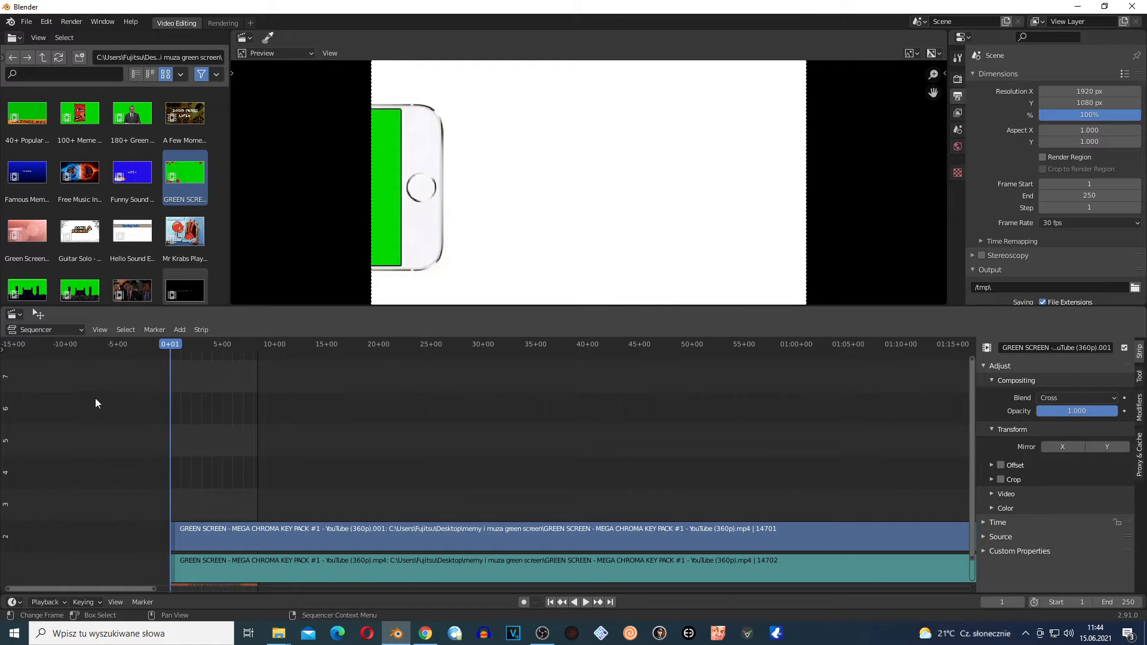
scroll(32, 417, up, 3)
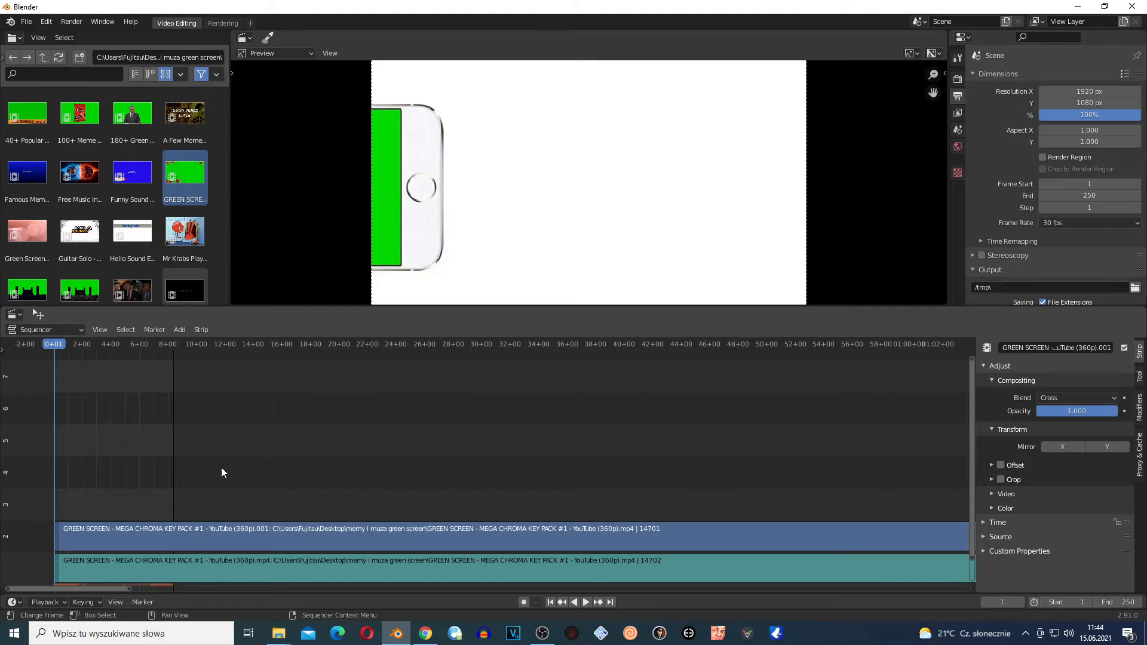
scroll(263, 472, down, 2)
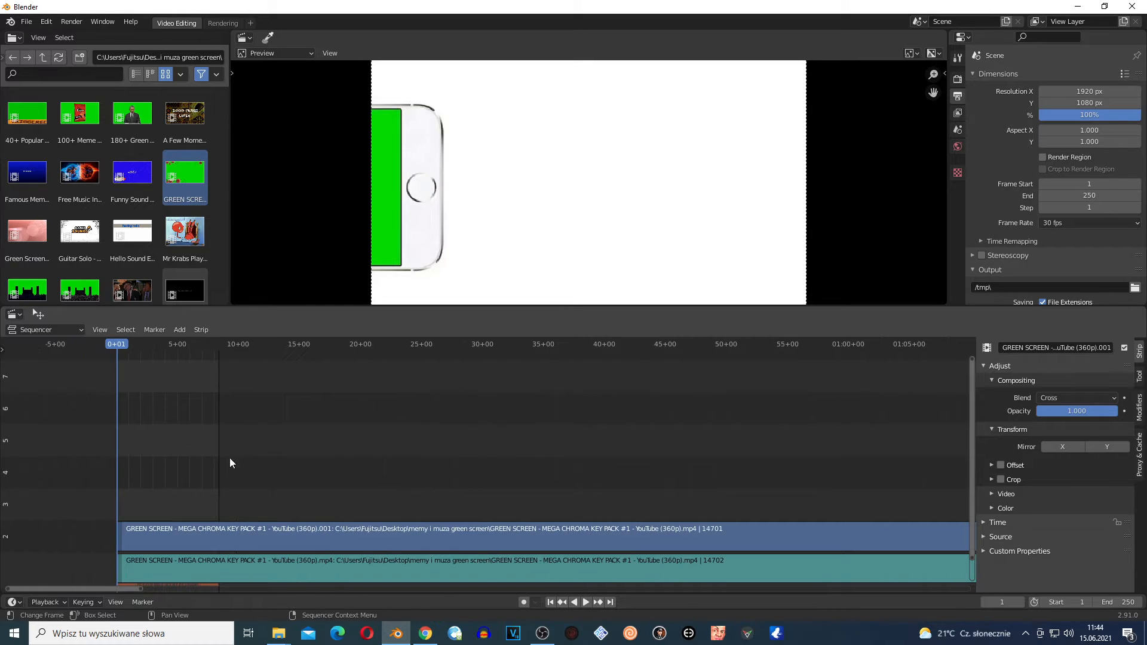
Split the green screen video and audio strips together at 19+16
drag(190, 435, 487, 599)
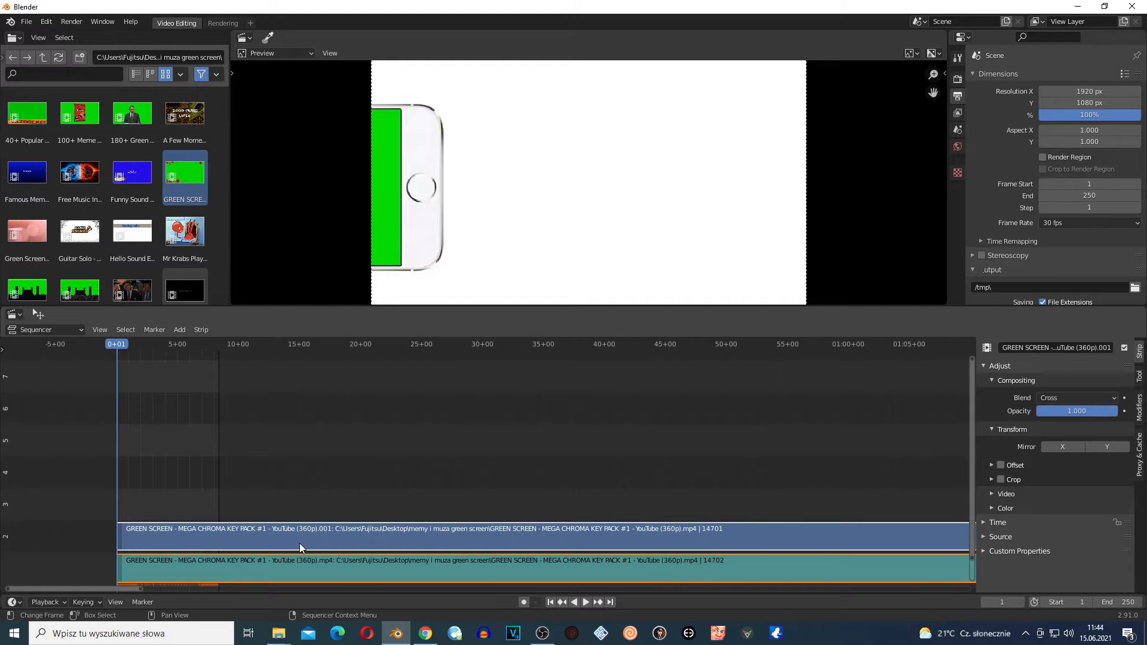
click(190, 346)
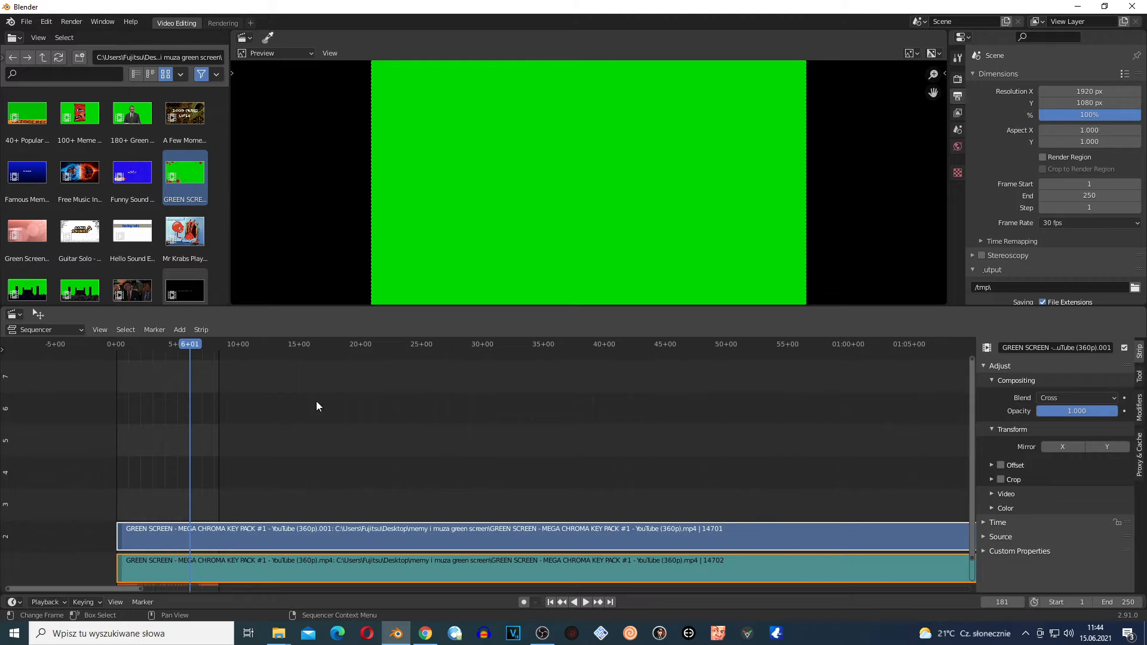
click(355, 345)
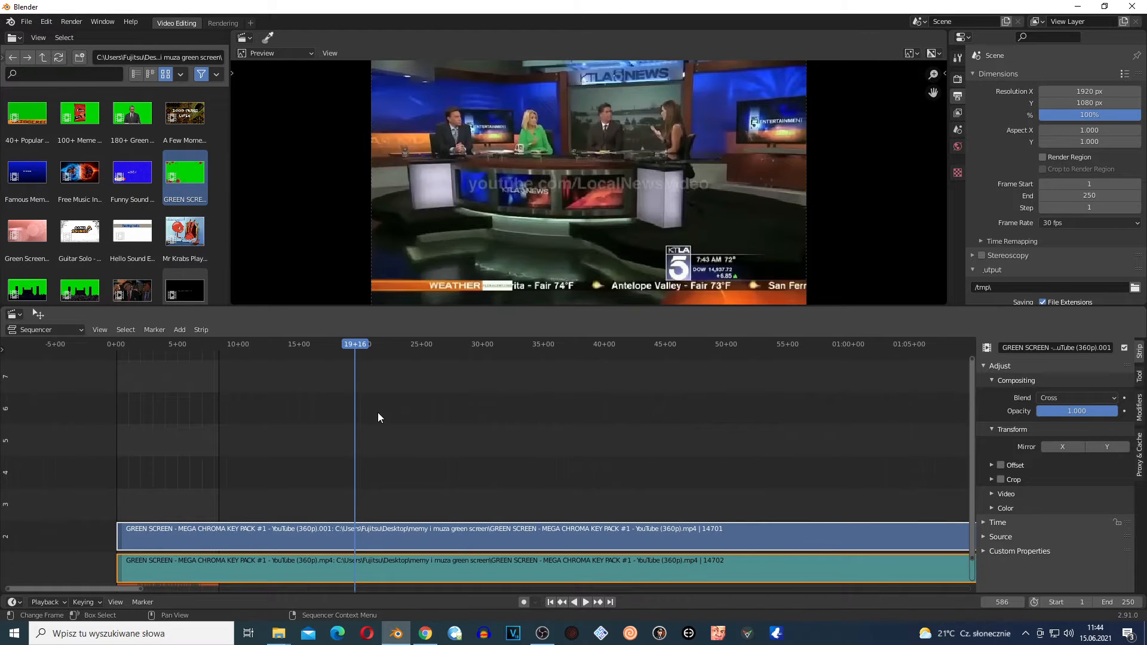
key(k)
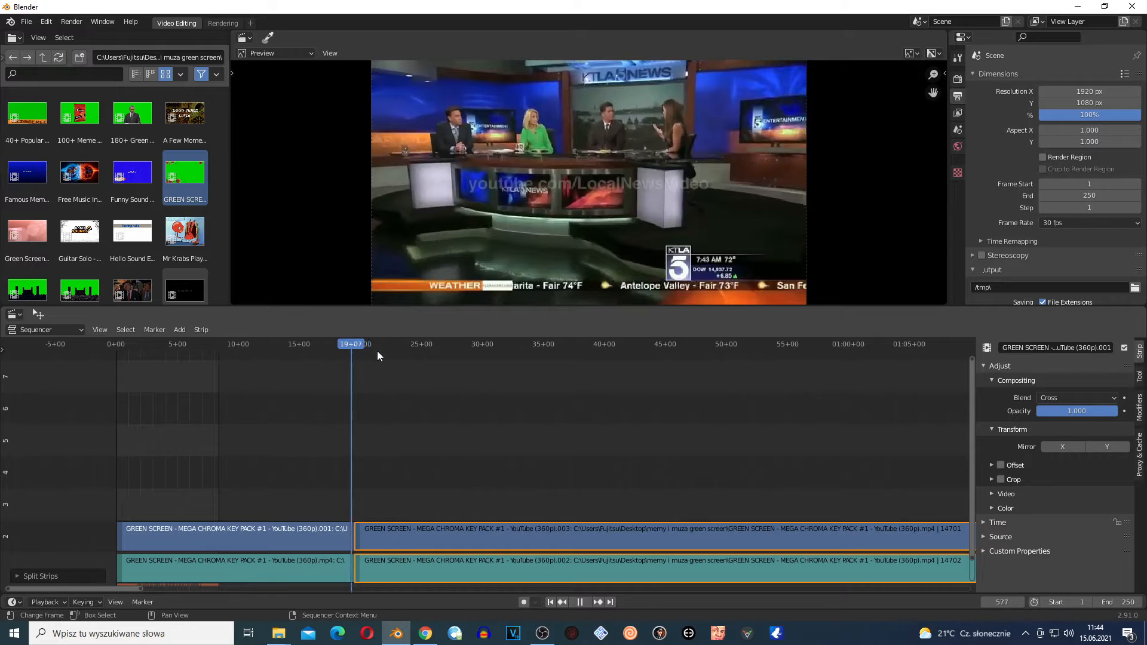
Split only the second video strip at 22+17, leaving the audio strip below it whole
click(392, 345)
click(495, 505)
click(453, 538)
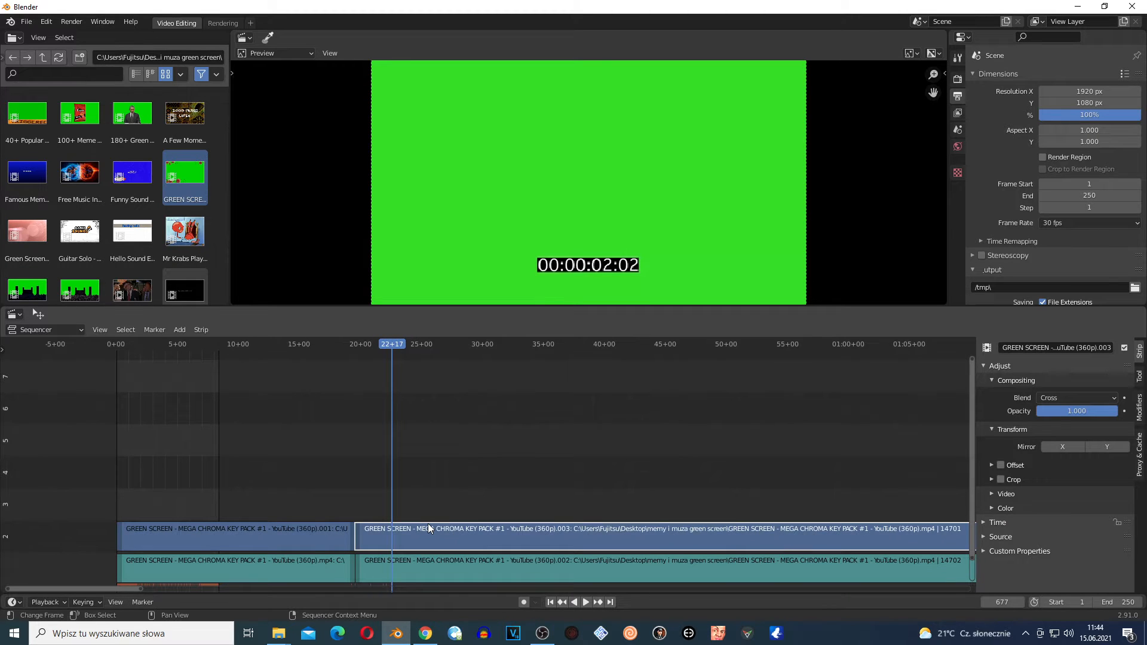
key(k)
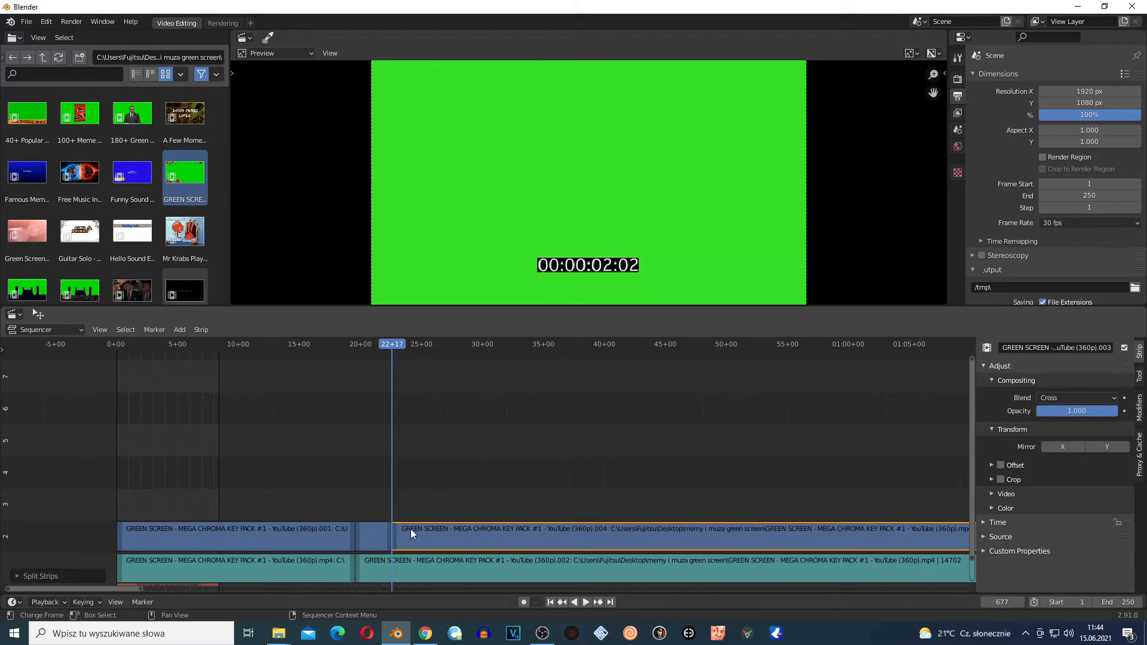
Split the last video strip and the audio strip below it at 30+28 and delete everything after the cut
click(413, 563)
click(494, 345)
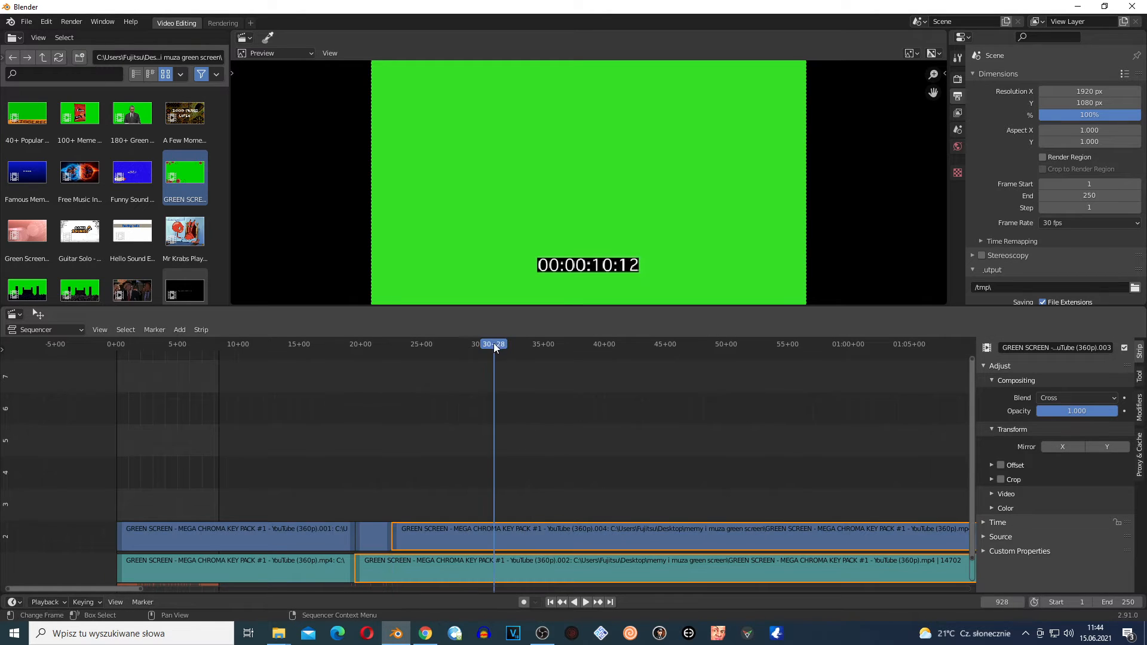
key(k)
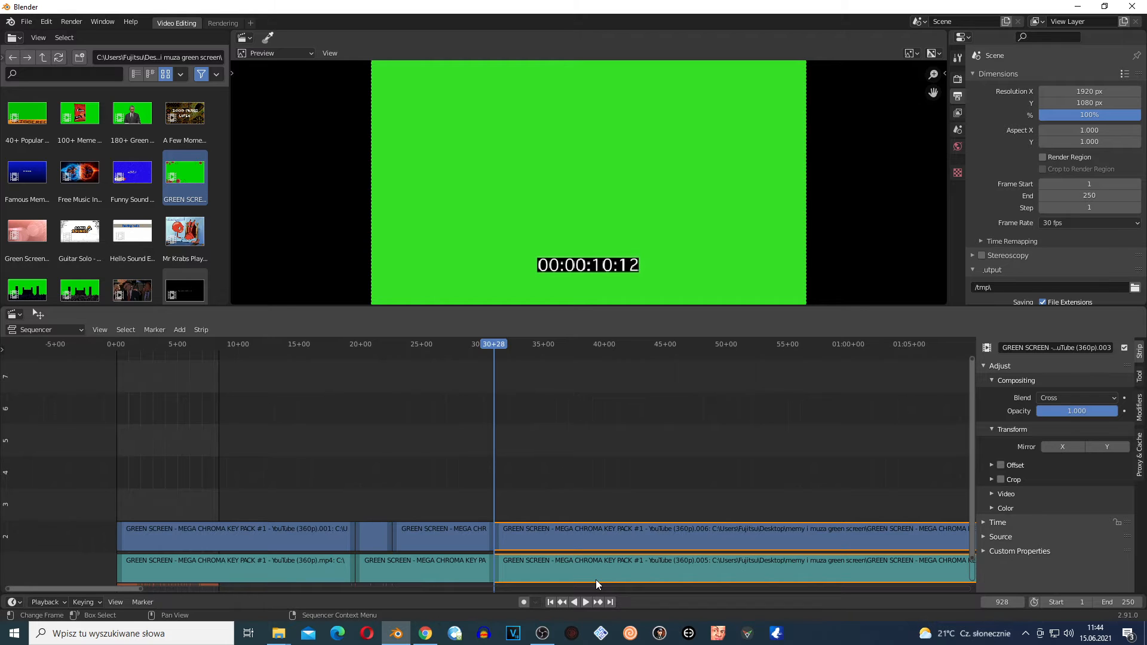
key(Delete)
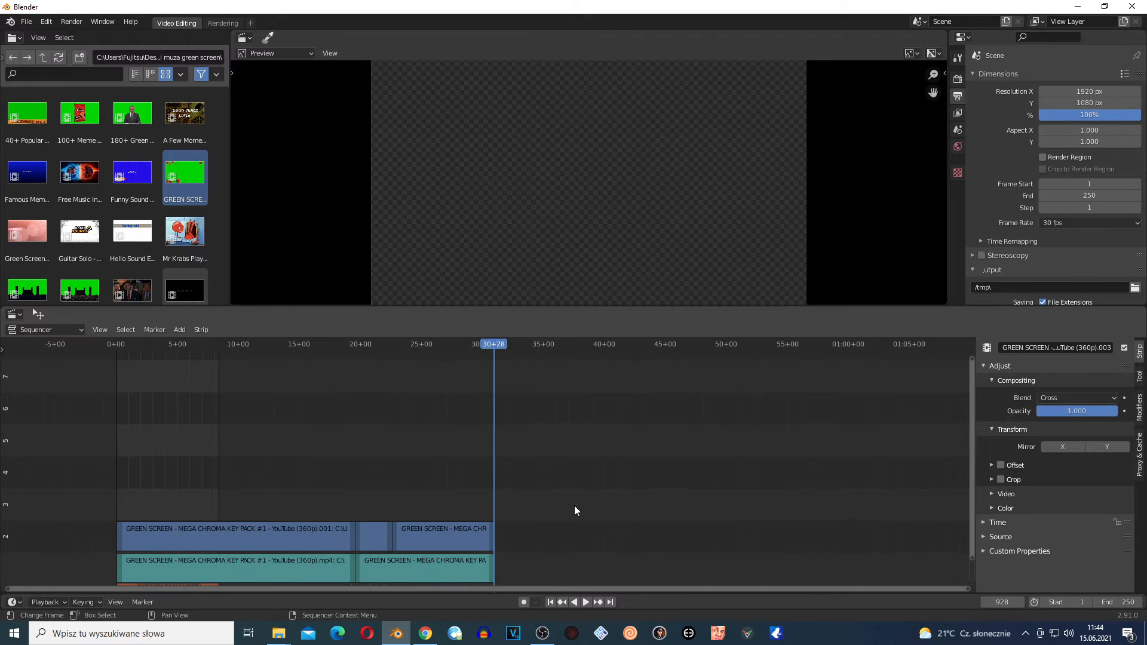
Return the playhead to 0+00 and bring the whole remaining clip into view from the timeline's start
click(117, 346)
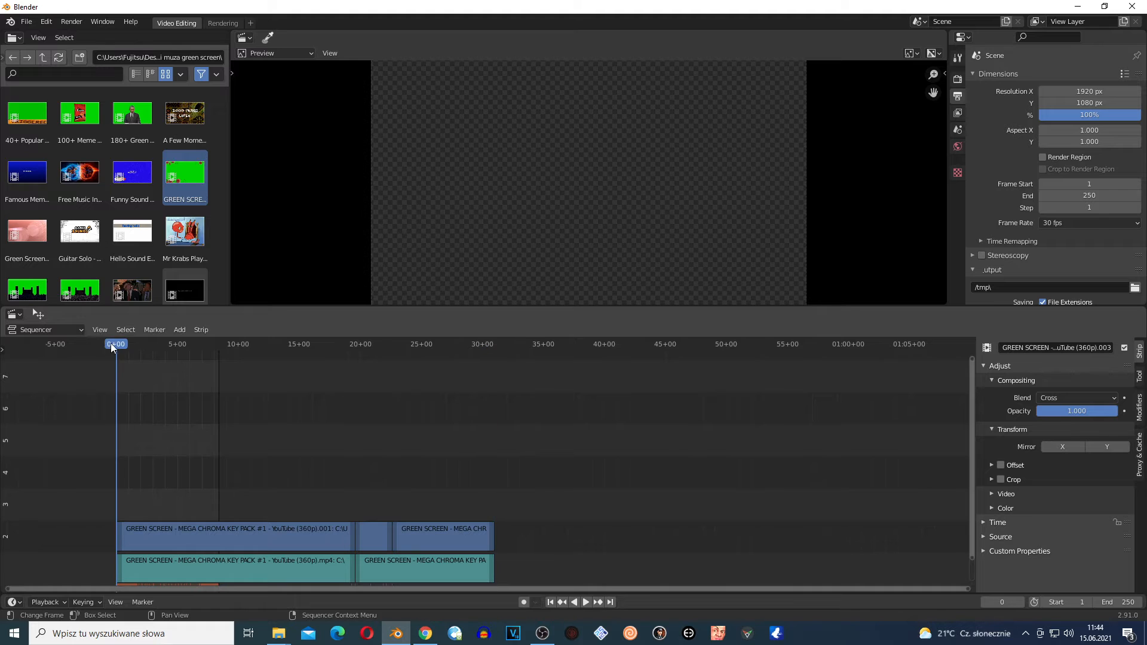
scroll(87, 479, up, 4)
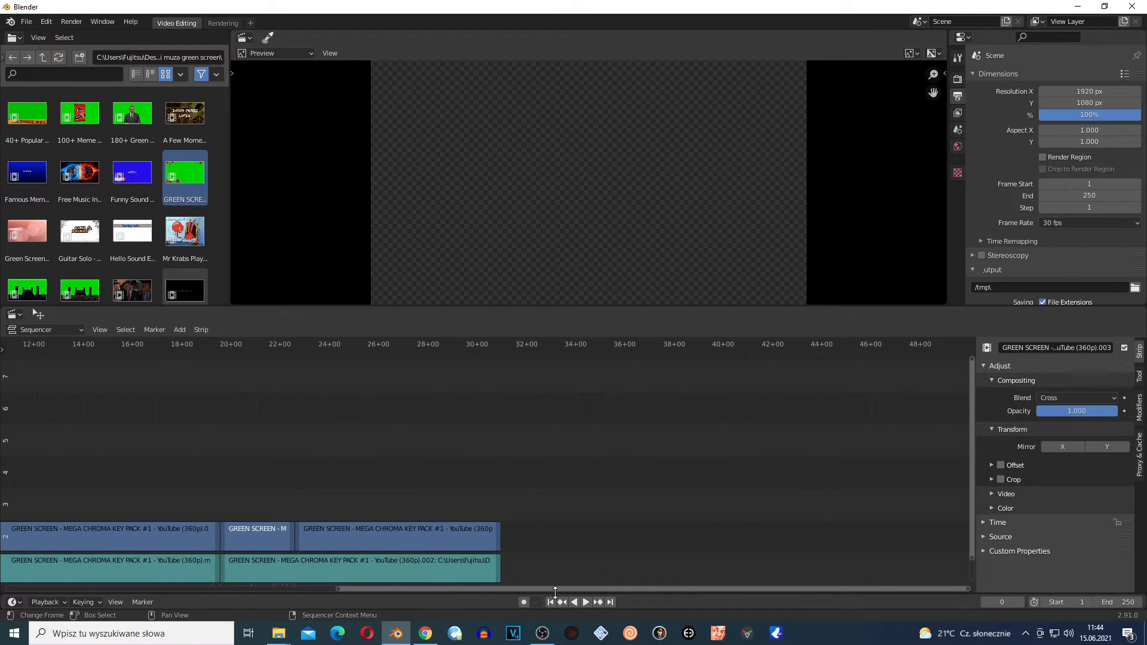
drag(553, 589, 248, 594)
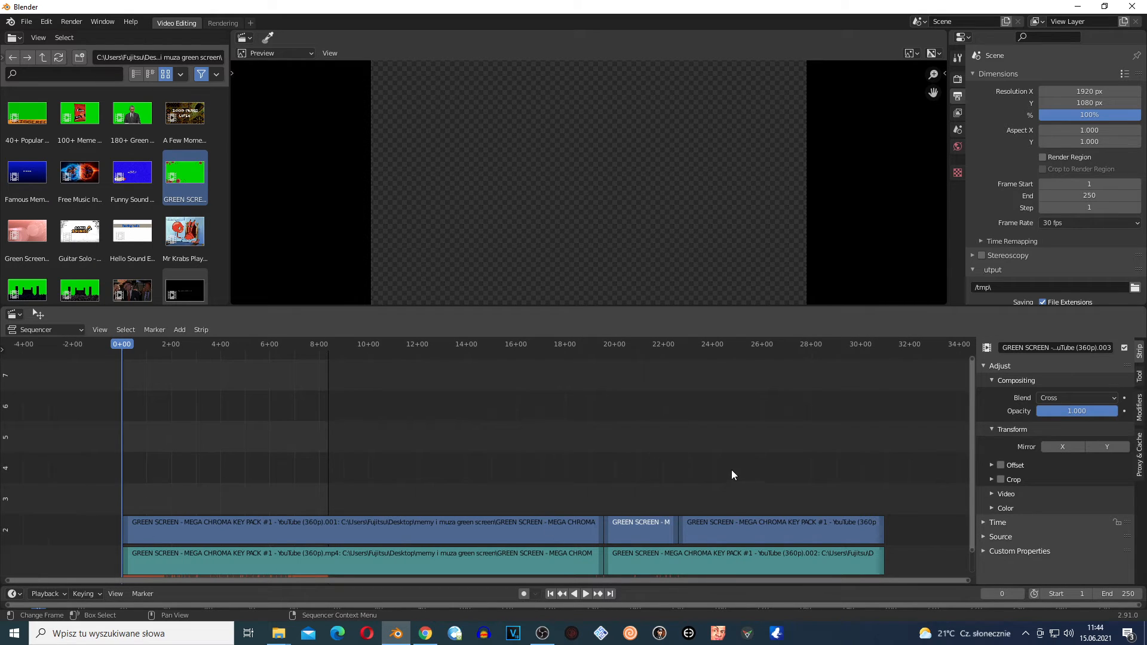
Move the two video strips and one audio strip after the first cut about 9 seconds later on the timeline
click(679, 568)
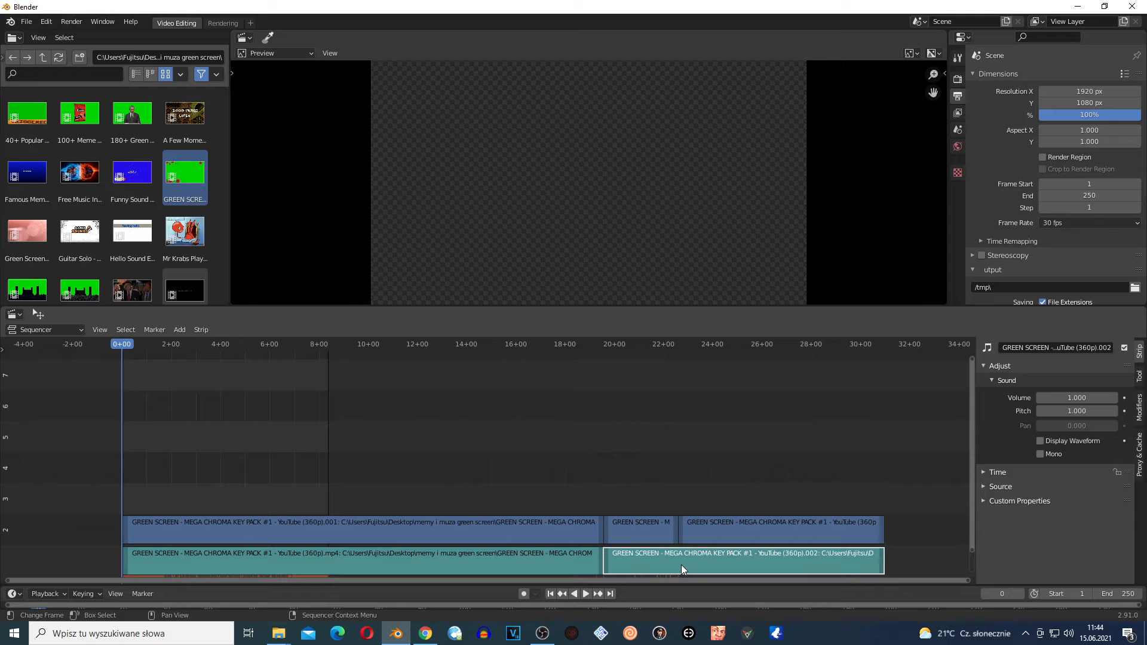
drag(636, 496, 737, 574)
drag(627, 523, 839, 513)
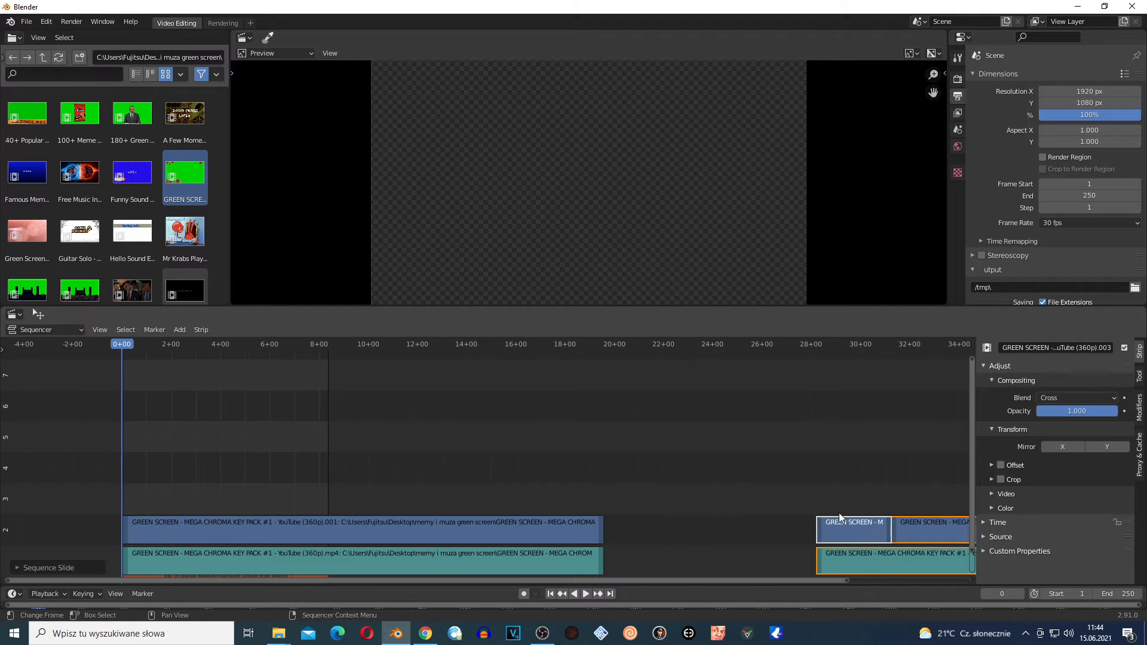
Trim the start handles of the first video and audio strips slightly so both begin just after 0+00
click(153, 537)
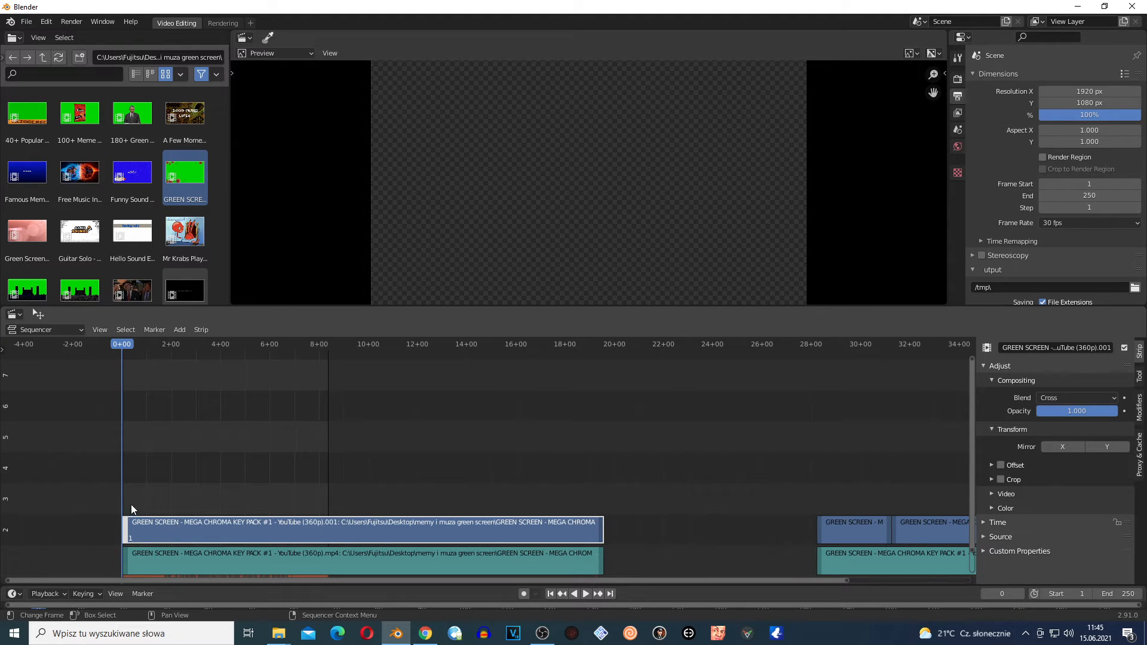
drag(127, 533, 221, 587)
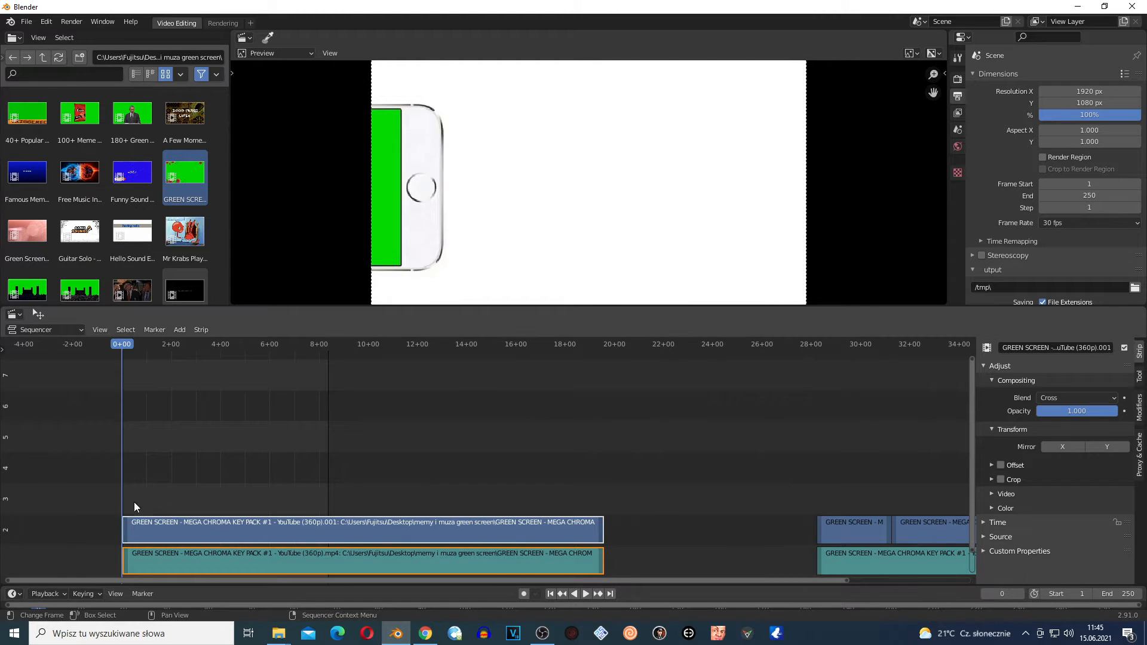
click(123, 558)
shift+click(126, 534)
mouse_move(123, 535)
mouse_down()
mouse_move(581, 524)
mouse_move(123, 525)
mouse_up()
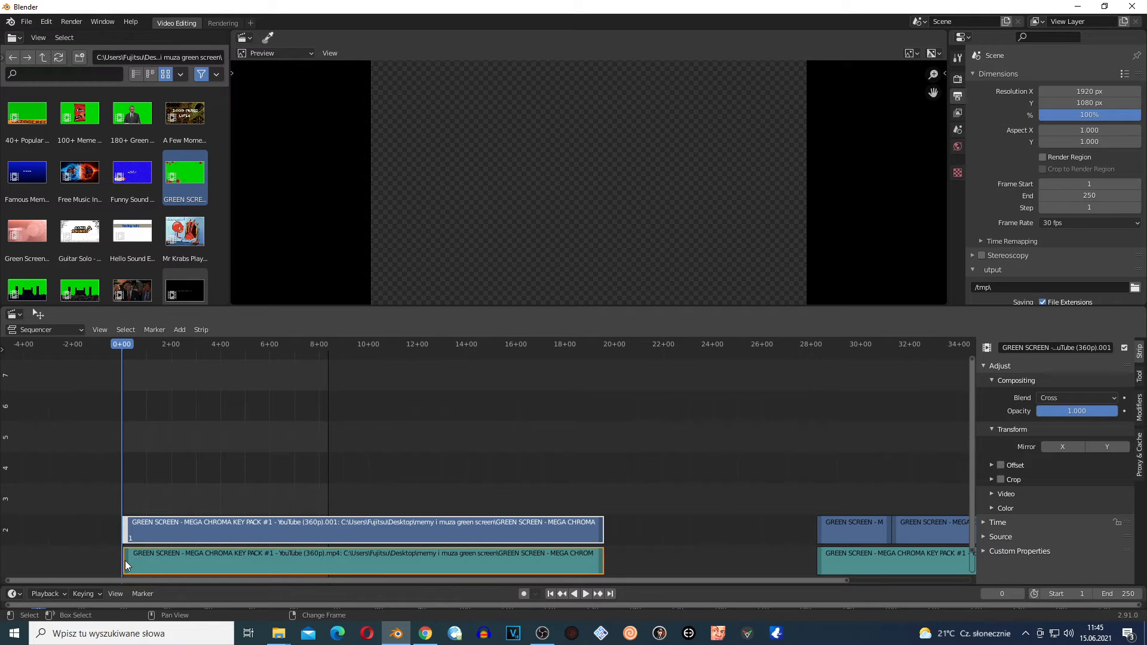
click(128, 527)
shift+click(123, 529)
mouse_move(125, 531)
mouse_down()
mouse_move(225, 530)
mouse_move(126, 529)
mouse_up()
click(160, 494)
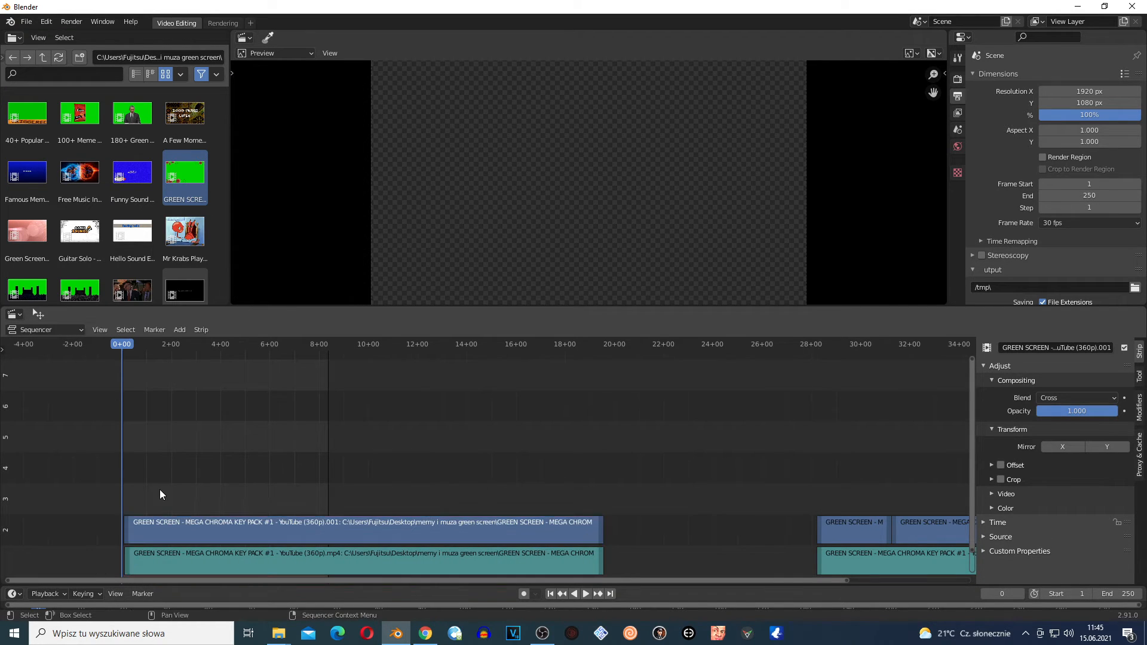
Slide the three separated strips back and forth on their channels, leaving them starting at about 30+15
scroll(700, 497, down, 3)
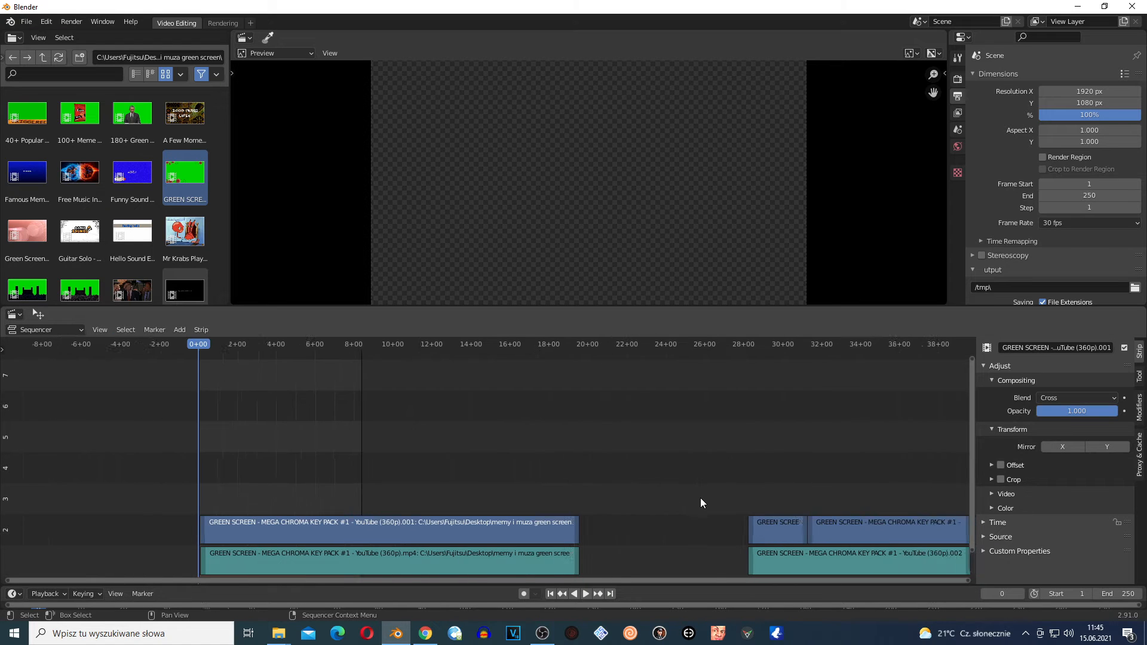
drag(678, 475, 835, 560)
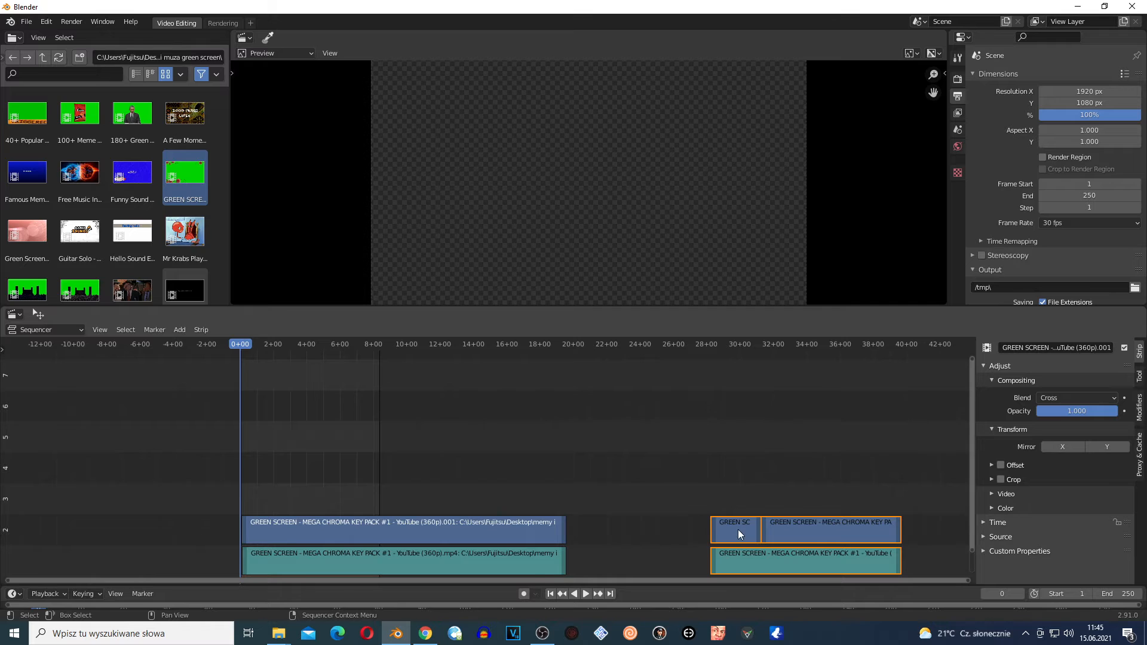
drag(739, 534, 715, 526)
drag(654, 448, 902, 582)
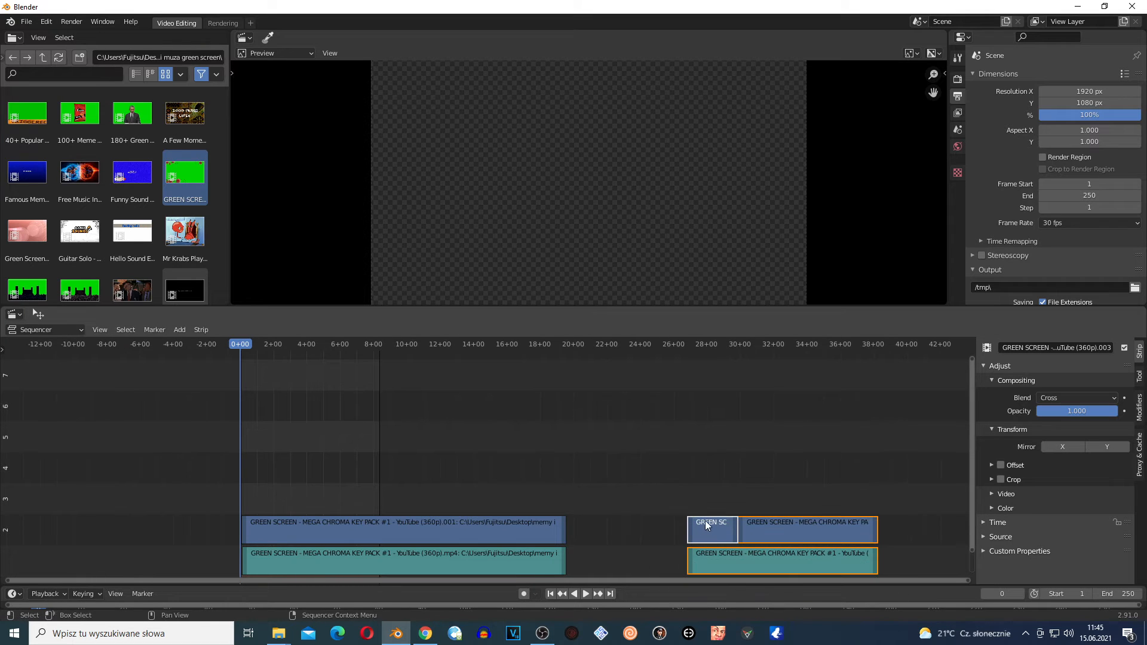
mouse_move(705, 521)
mouse_down()
mouse_move(724, 521)
mouse_move(576, 521)
mouse_move(783, 521)
mouse_up()
drag(702, 450, 929, 572)
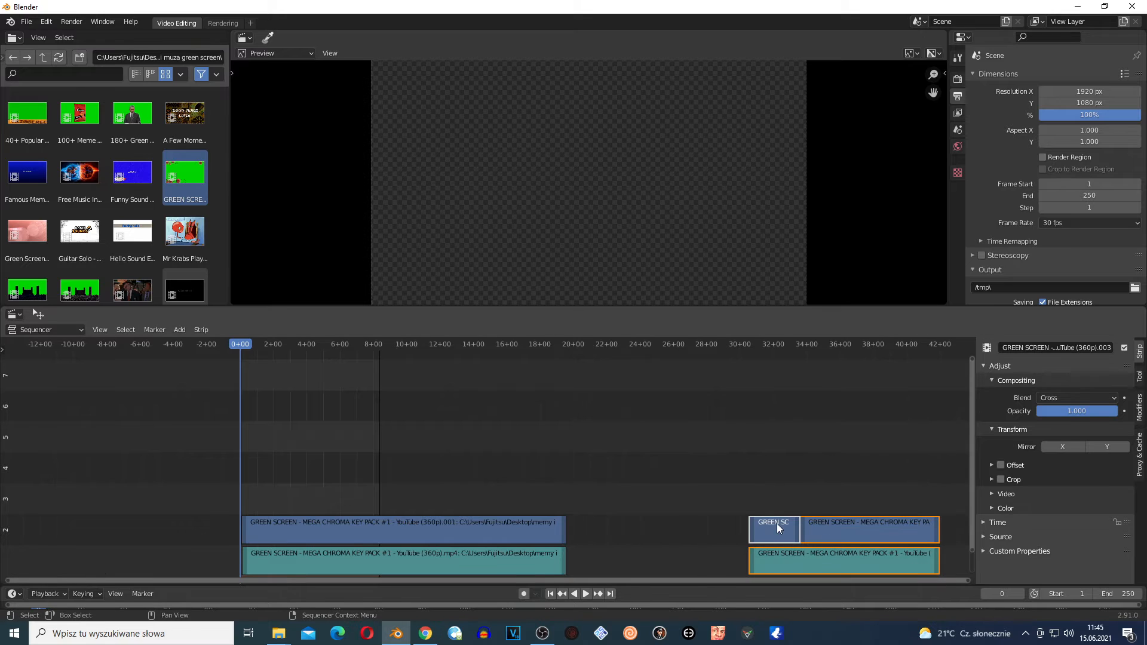
drag(777, 523, 783, 539)
Move the three separated strips back against the end of the first strips, with the video starting at frame 586
drag(731, 480, 955, 581)
key(g)
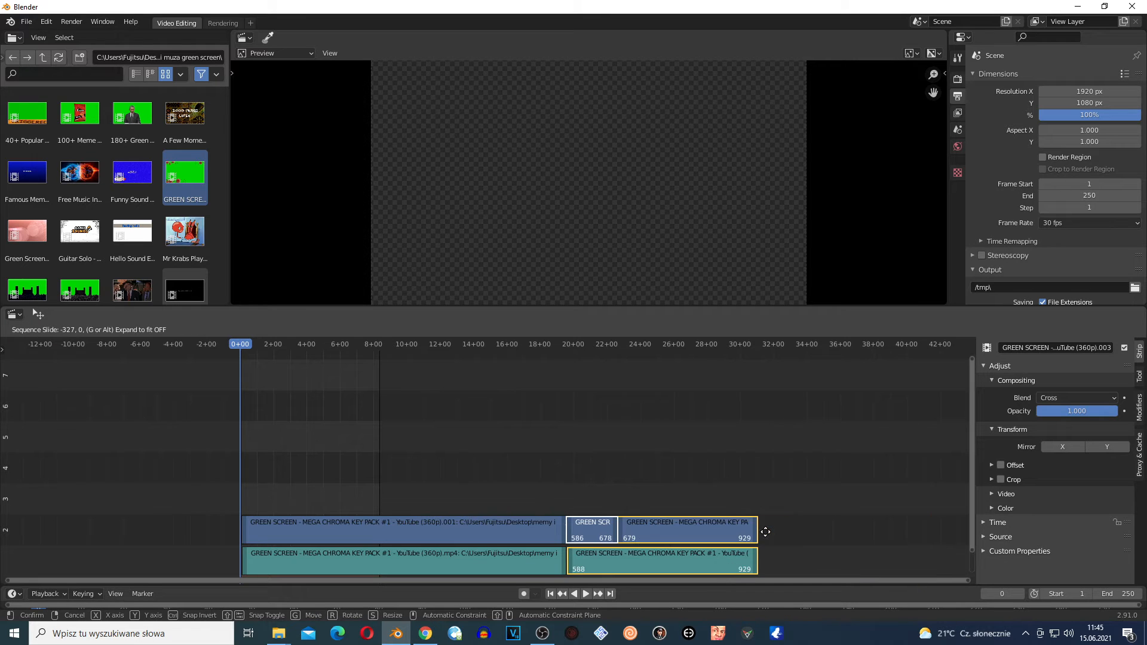
click(766, 532)
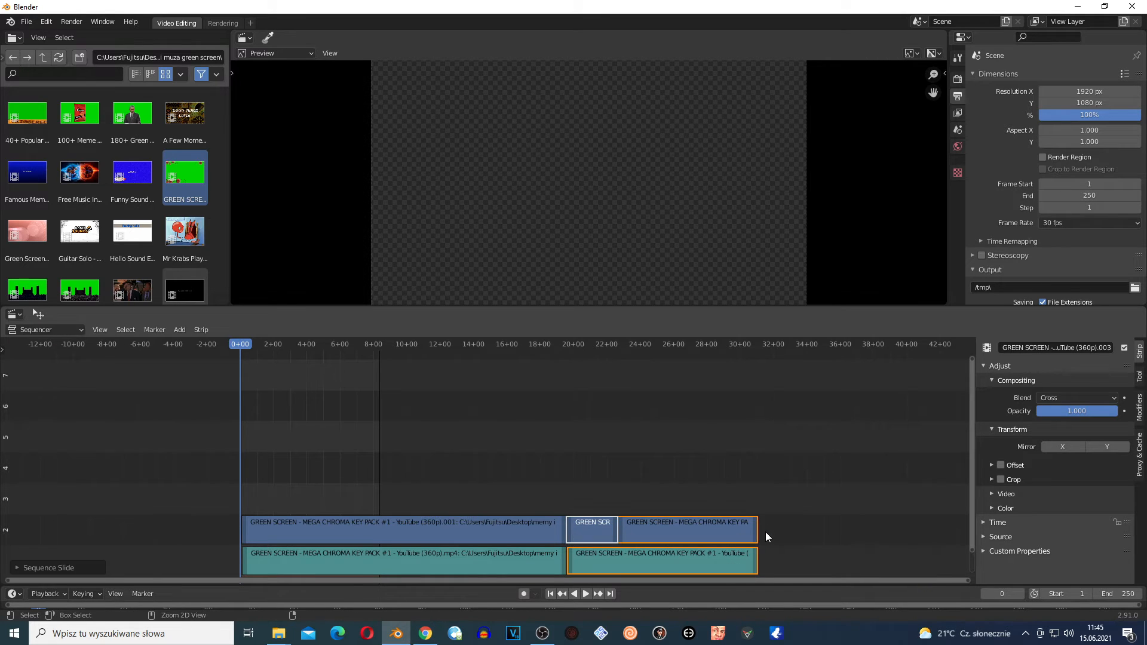
Try to move the three strips after the first cut further along the timeline, and undo the move
click(538, 468)
scroll(576, 536, up, 3)
scroll(622, 538, up, 3)
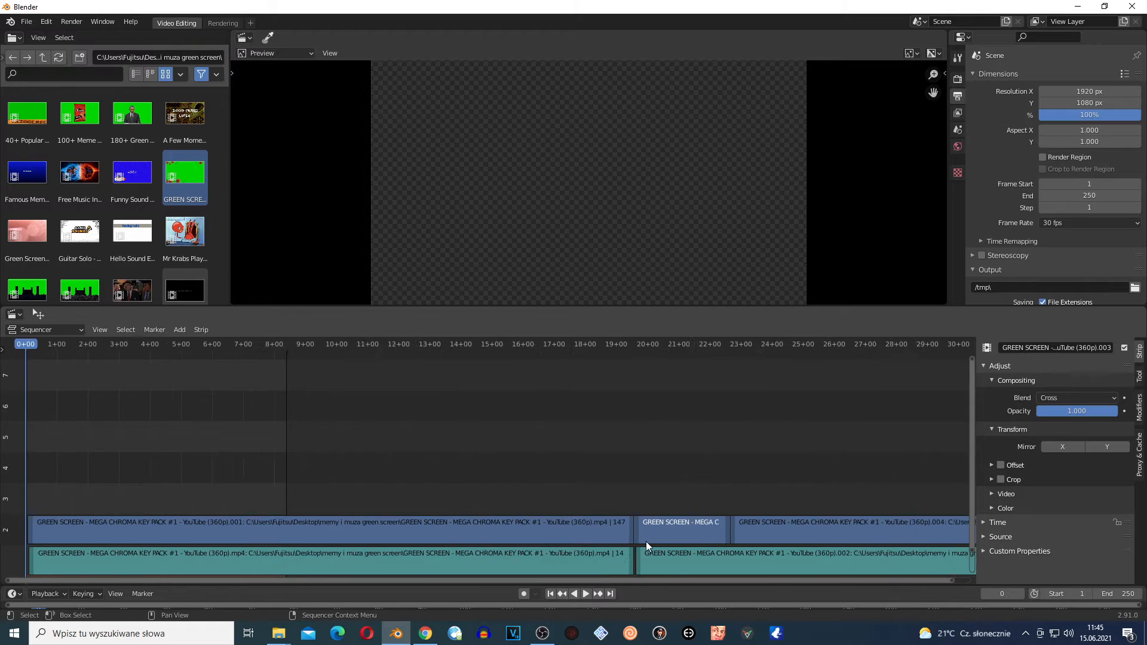
scroll(645, 532, down, 3)
drag(613, 464, 818, 574)
key(g)
click(752, 539)
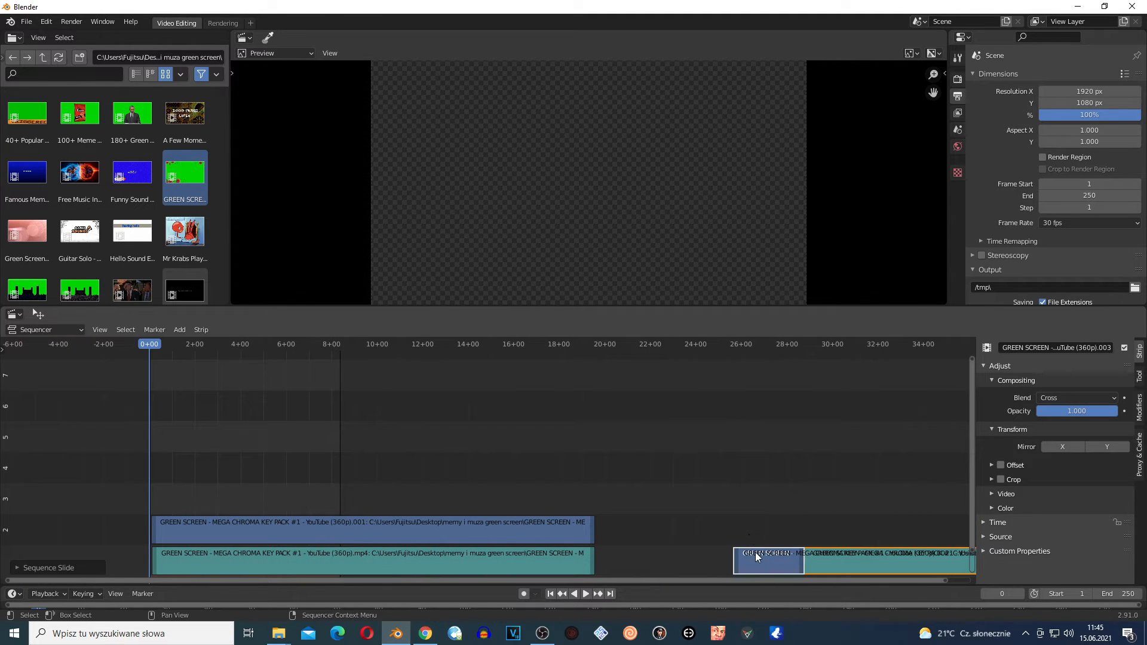
key(ctrl+z)
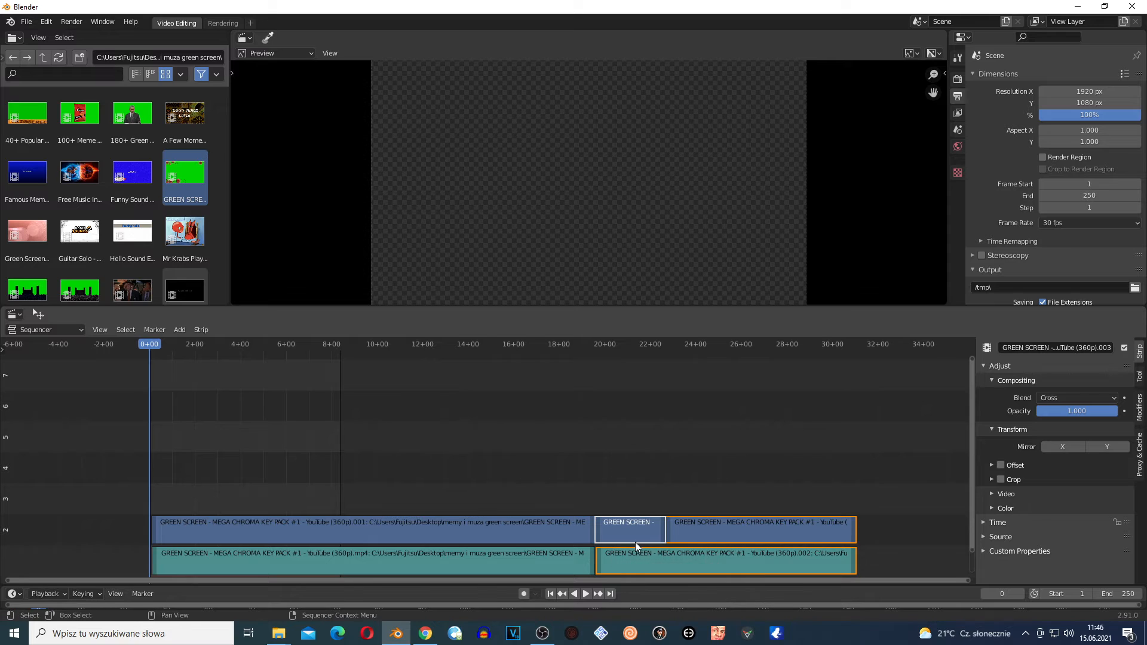
Slide the three strips after the first cut about 8 seconds later and back against the first strips, and deselect them
drag(636, 542, 818, 541)
drag(755, 478, 938, 562)
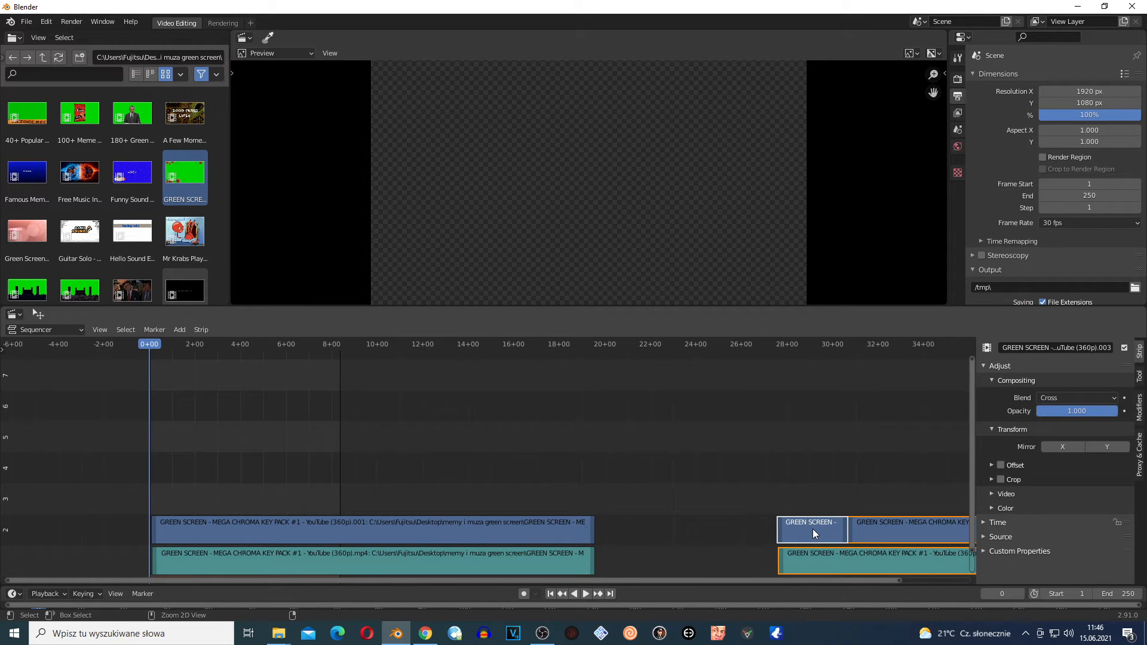
drag(730, 481, 959, 572)
drag(833, 541, 770, 533)
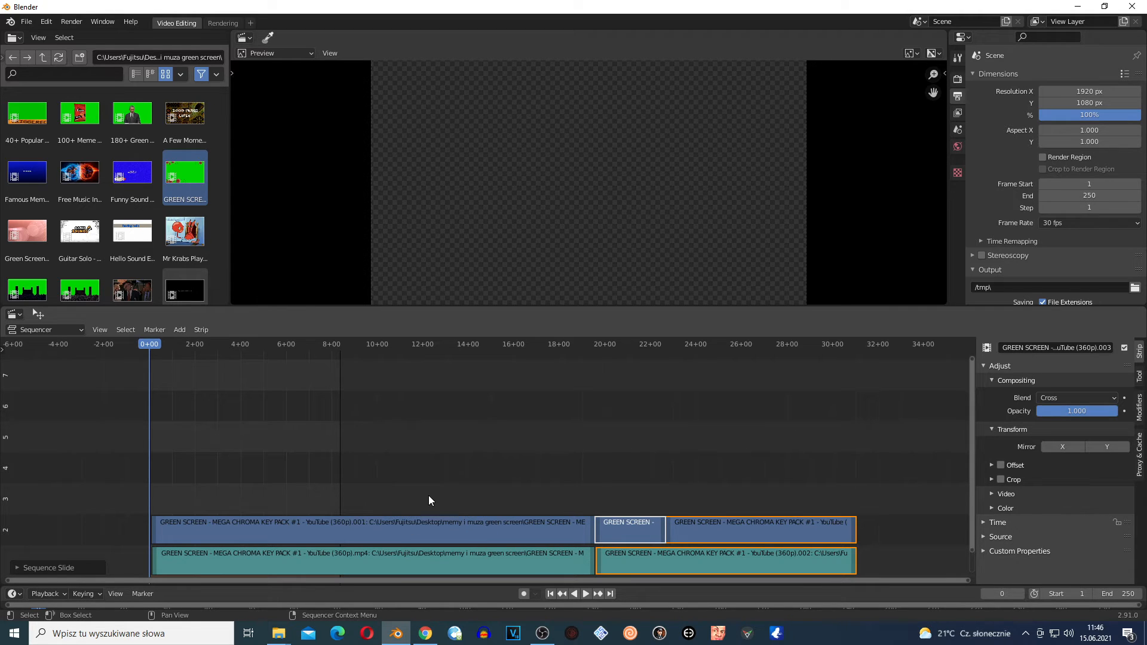
click(258, 487)
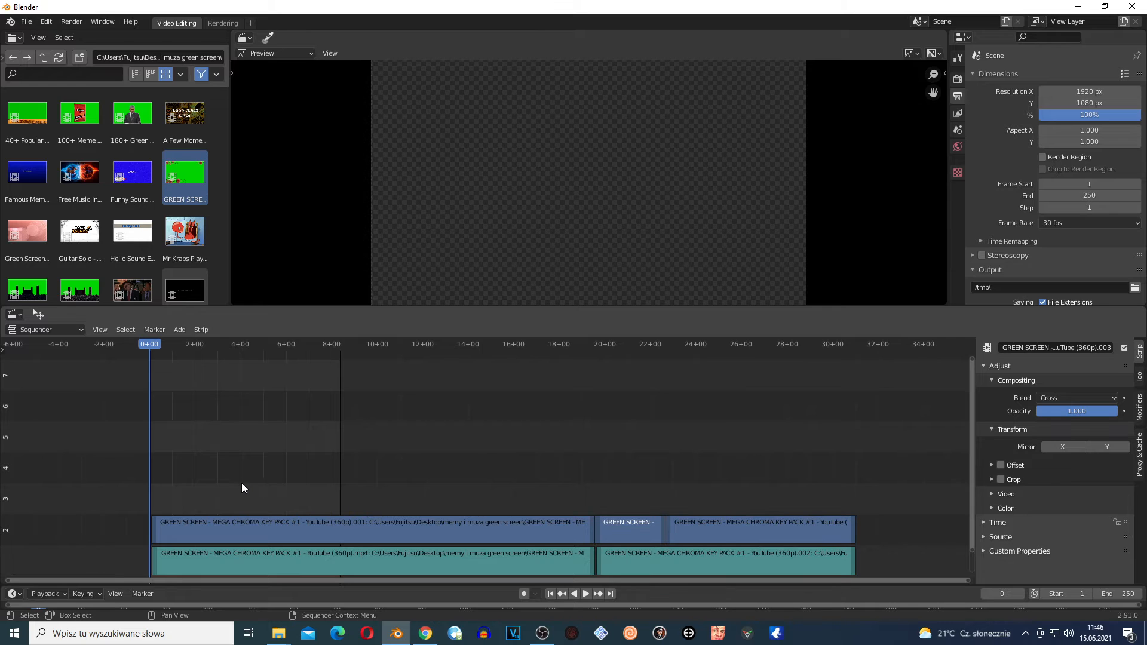
Add a Color strip at frame 0 above the green screen video and expand its Add Effect Strip settings
scroll(242, 479, up, 5)
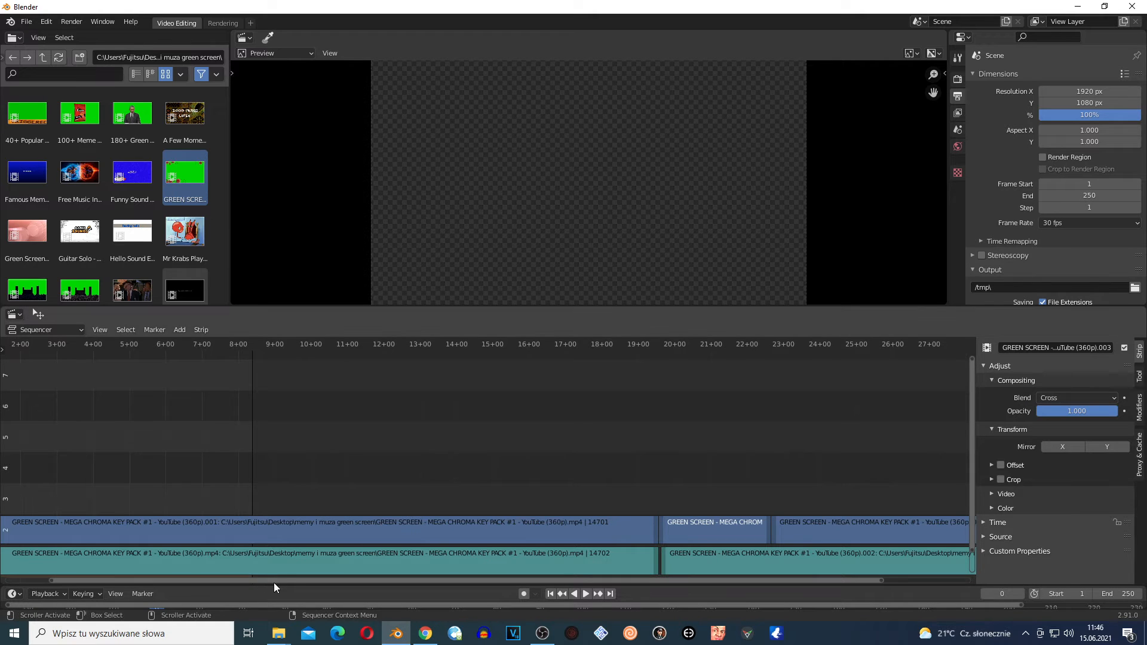
drag(274, 580, 175, 587)
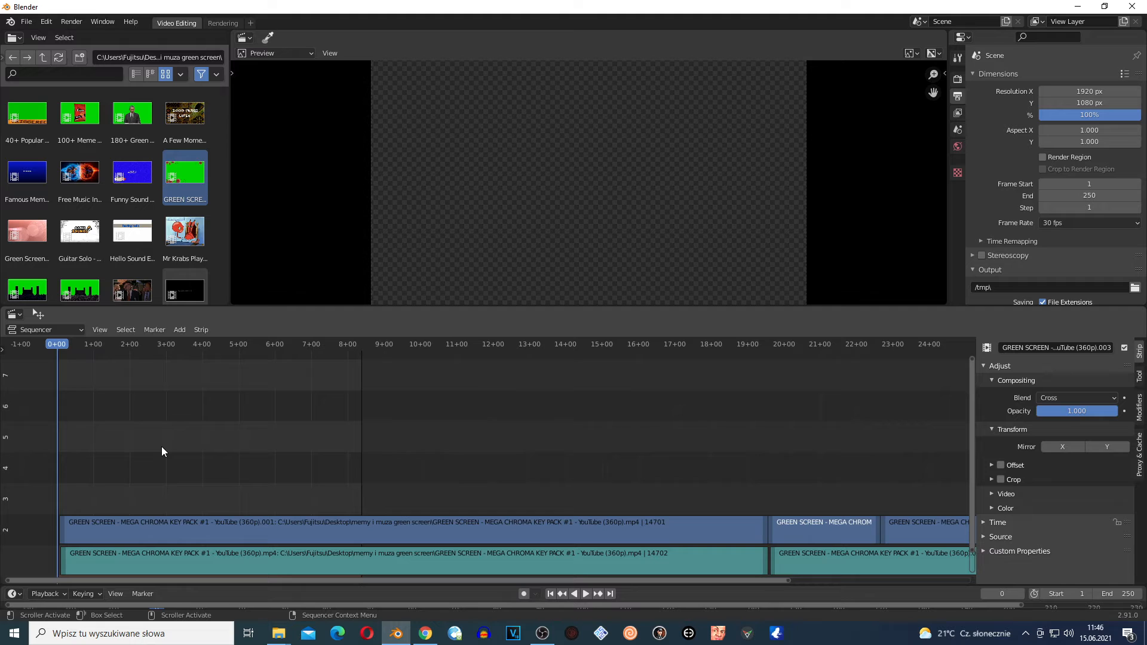
click(180, 331)
mouse_move(157, 331)
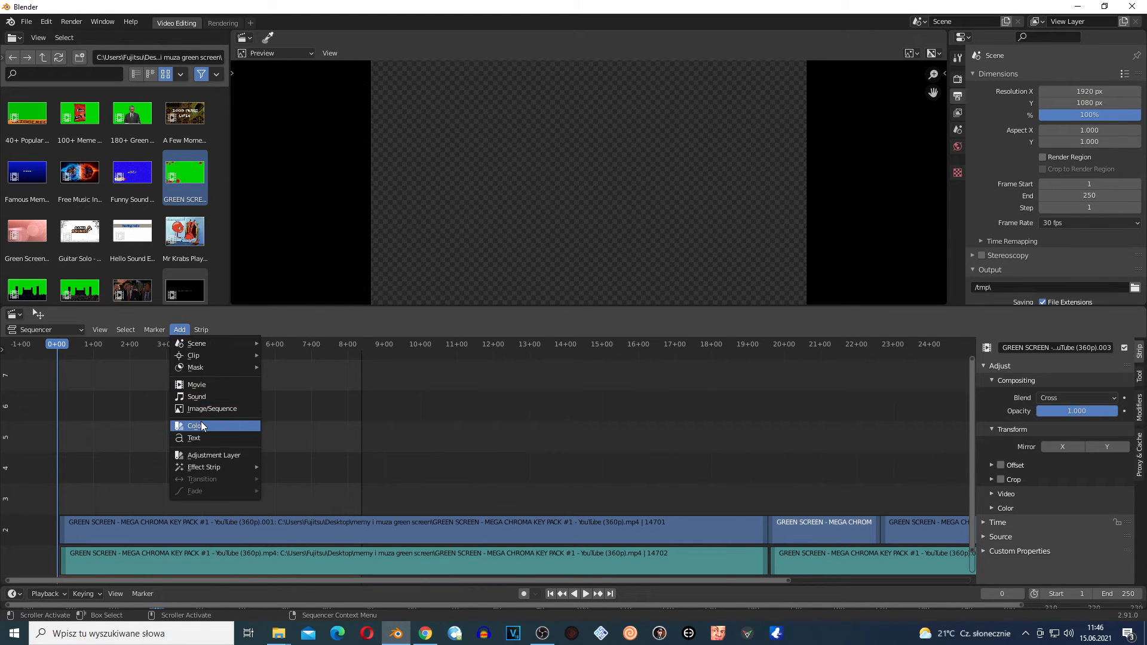
click(201, 421)
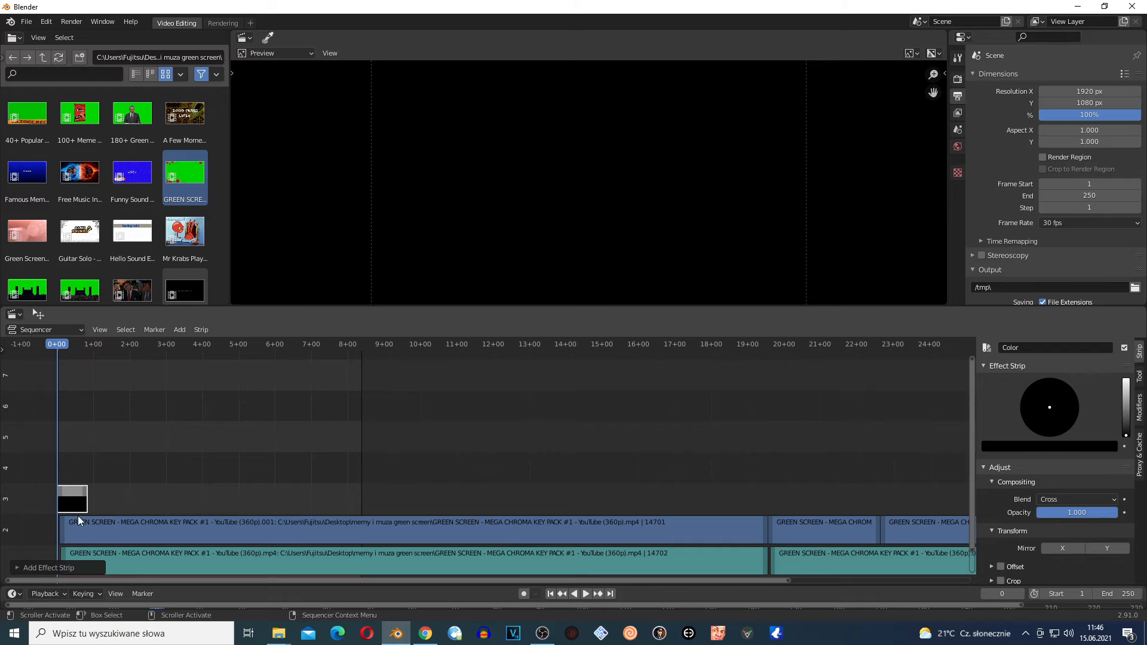
click(17, 568)
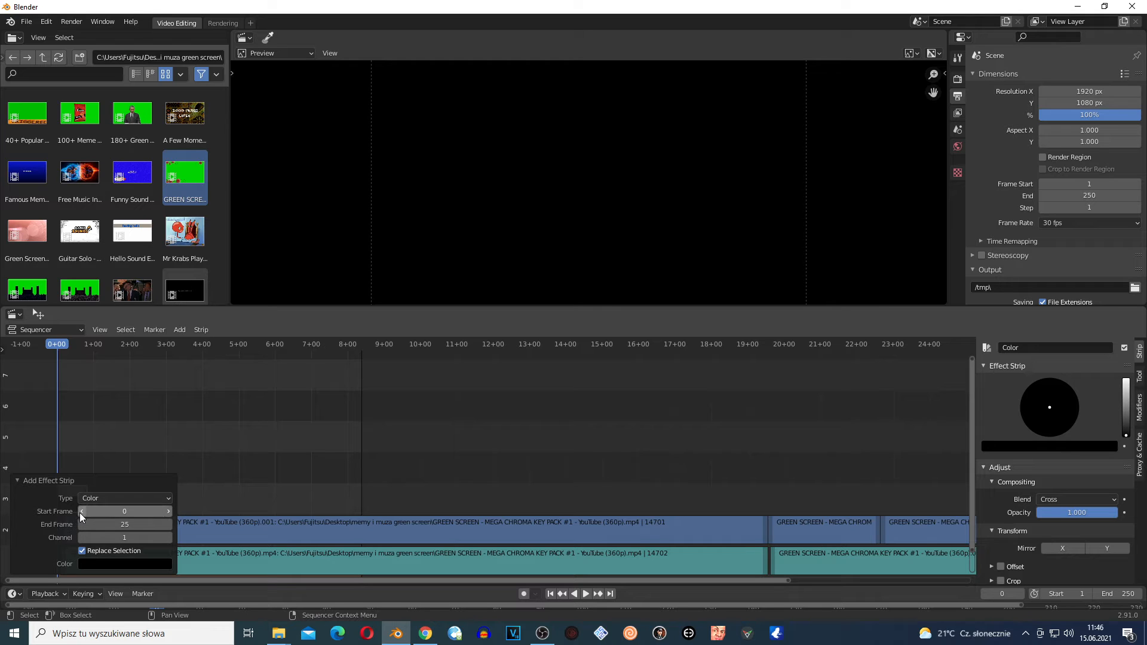
Set the new Color strip's end frame to 100
click(125, 526)
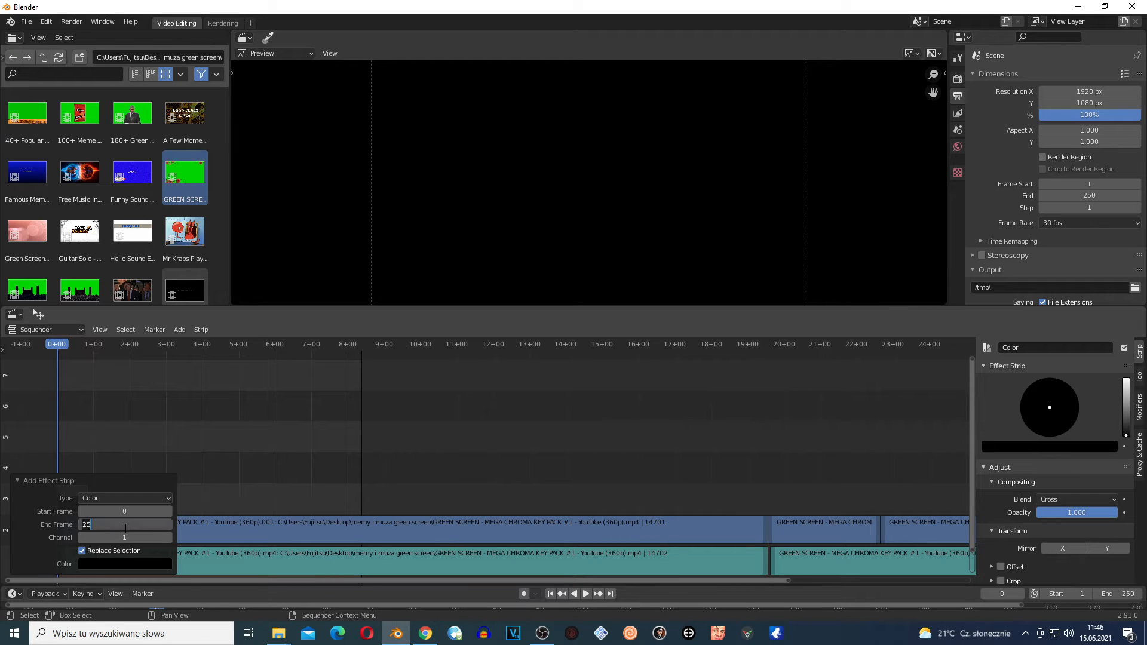
text(100)
key(Return)
click(149, 499)
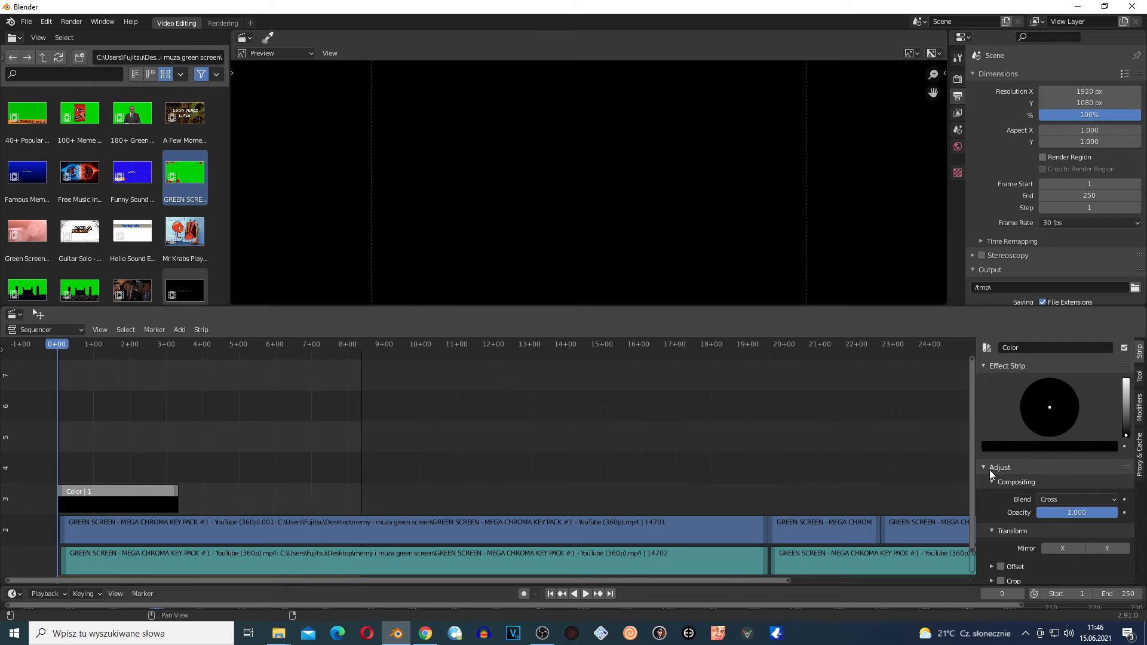
Change the Color strip's fill from its default to a saturated violet-blue
key(n)
key(n)
drag(1125, 400, 1079, 401)
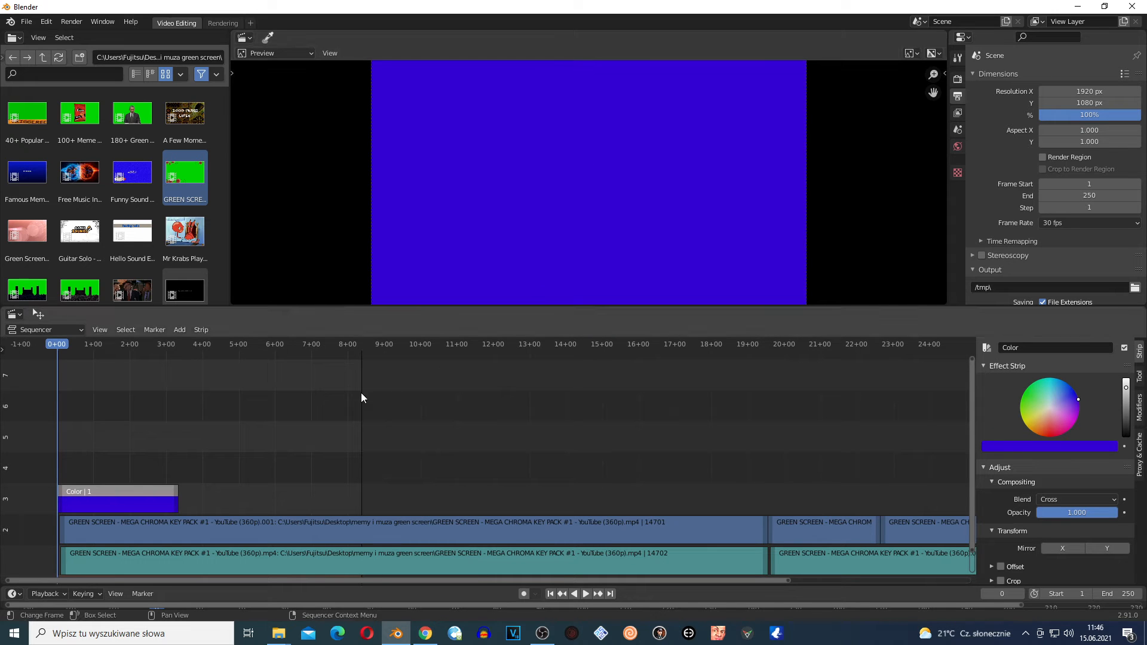
Add a Text strip starting at frame 0 above the Color strip, set its end frame to 100, and deselect it
click(179, 330)
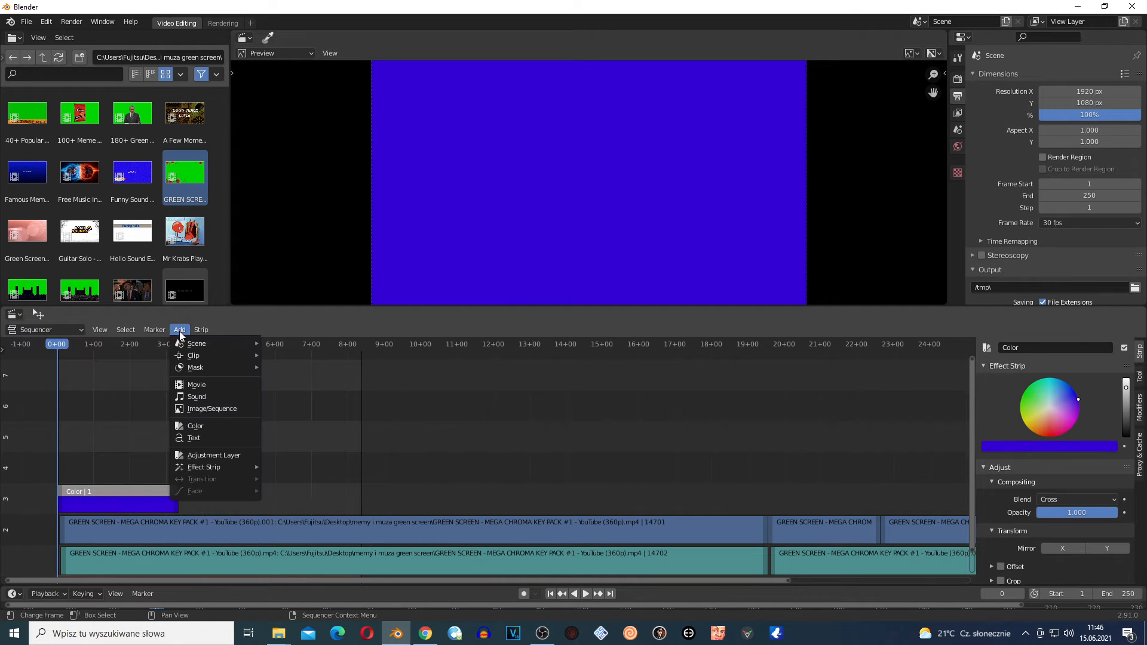
click(176, 328)
click(177, 328)
click(198, 439)
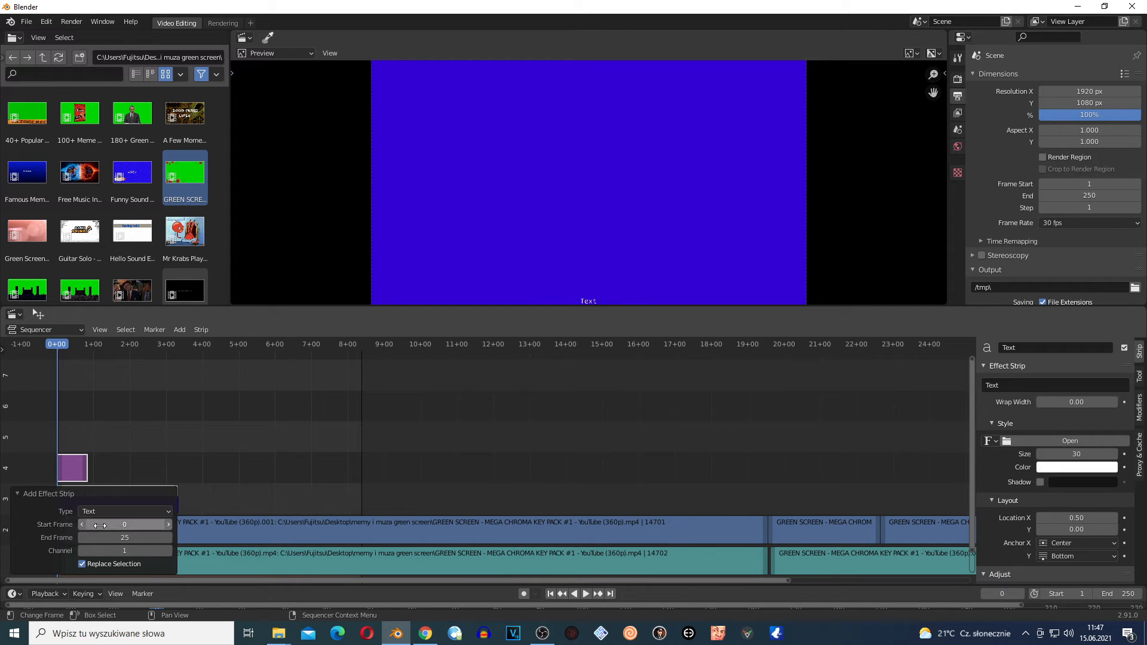
click(116, 537)
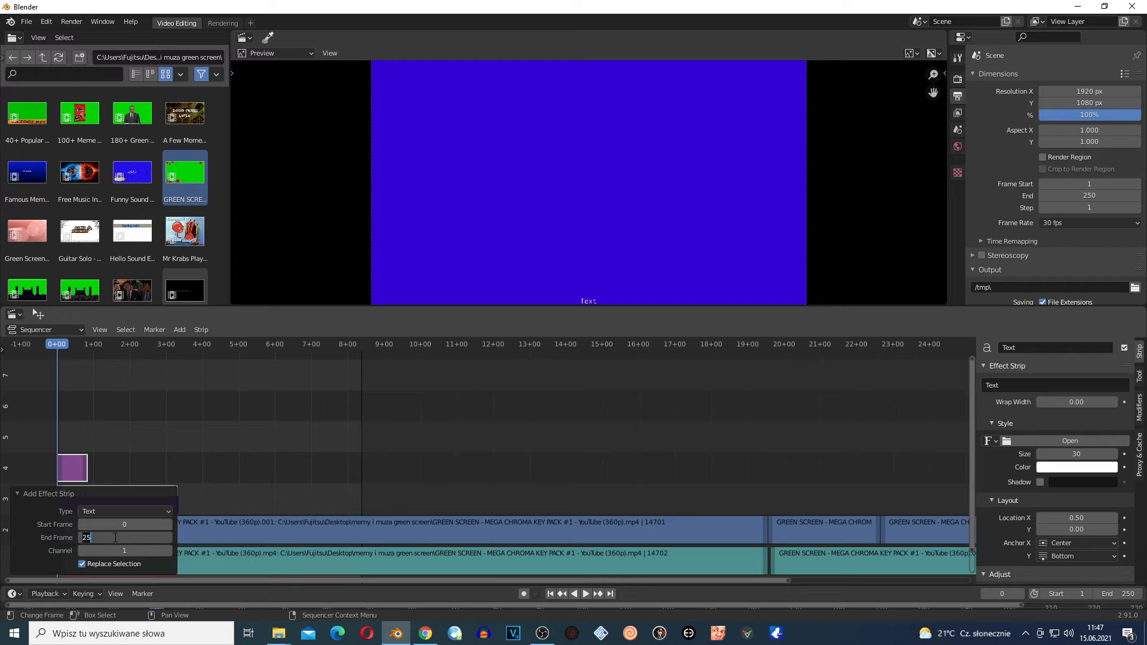
text(100)
key(Return)
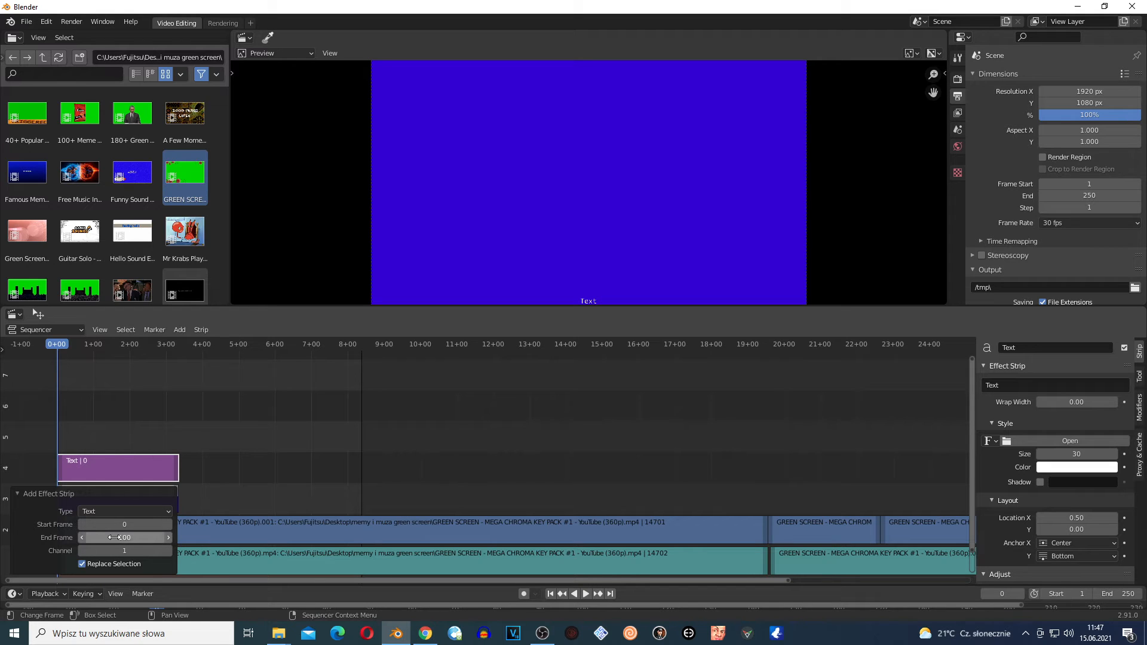
click(134, 417)
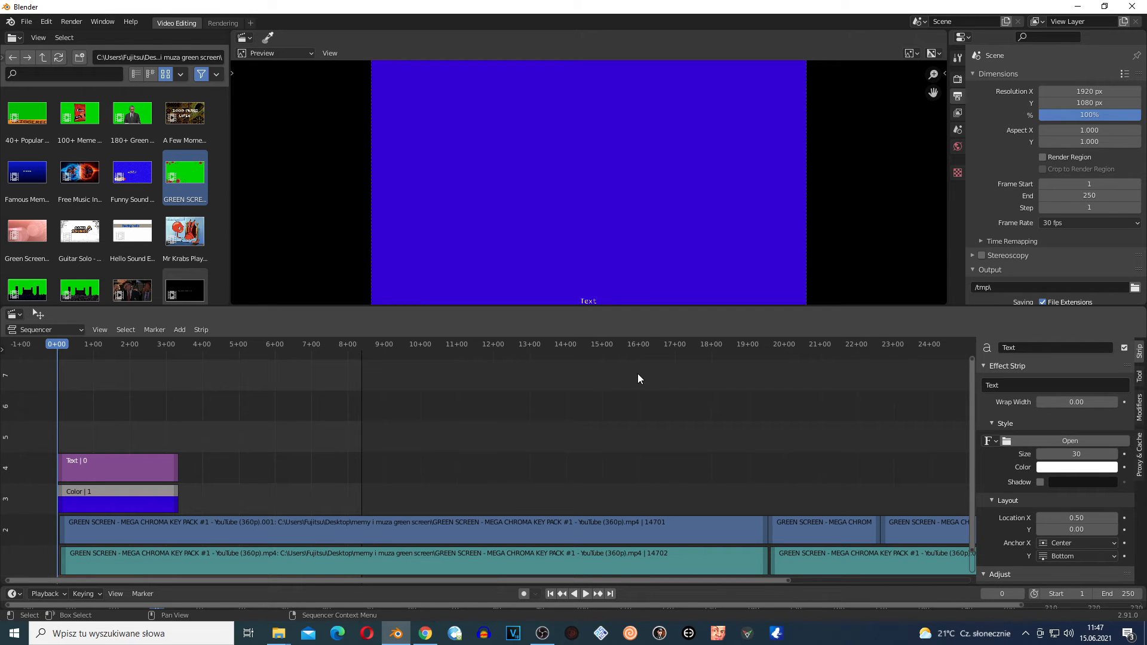
Enlarge the Text strip's font size to 234
key(n)
key(n)
drag(1042, 453, 1099, 453)
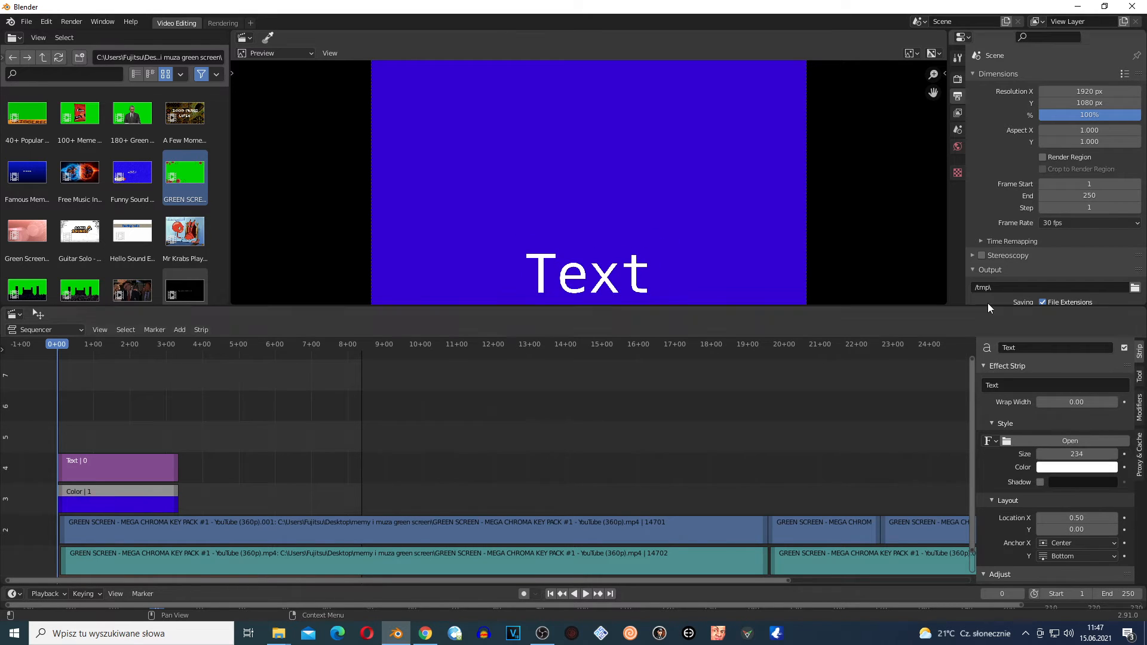
Change the Text strip's wording to BLENDER TUTORIAL and set its font size to 176
click(1003, 385)
text(BL)
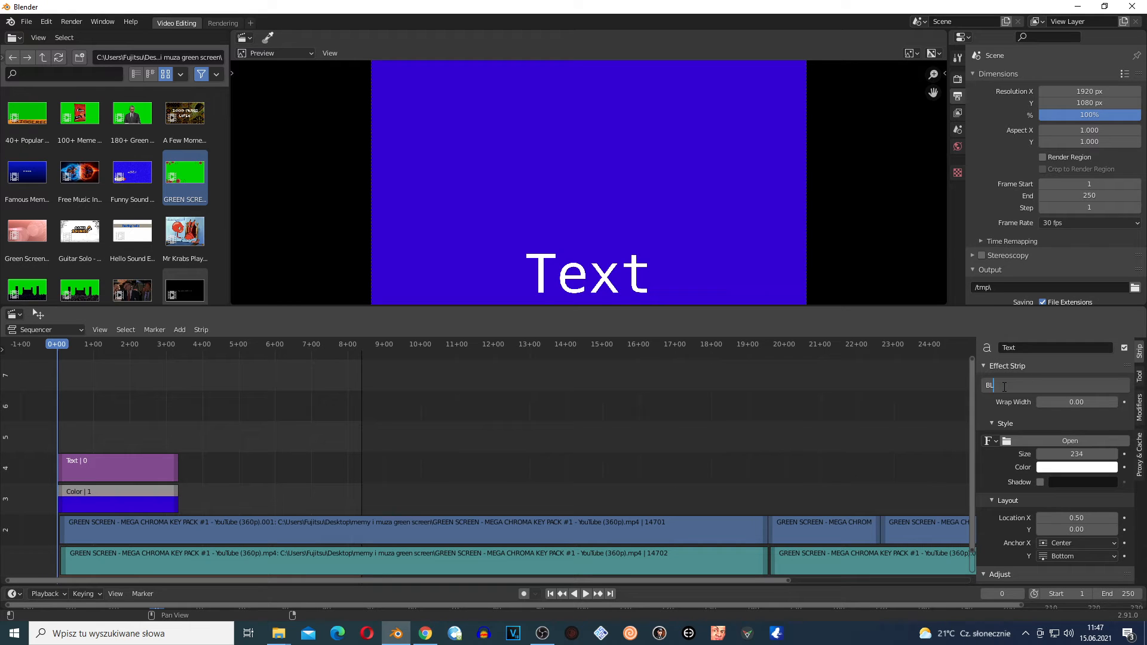
text(ENDER TUTORIAL)
key(Return)
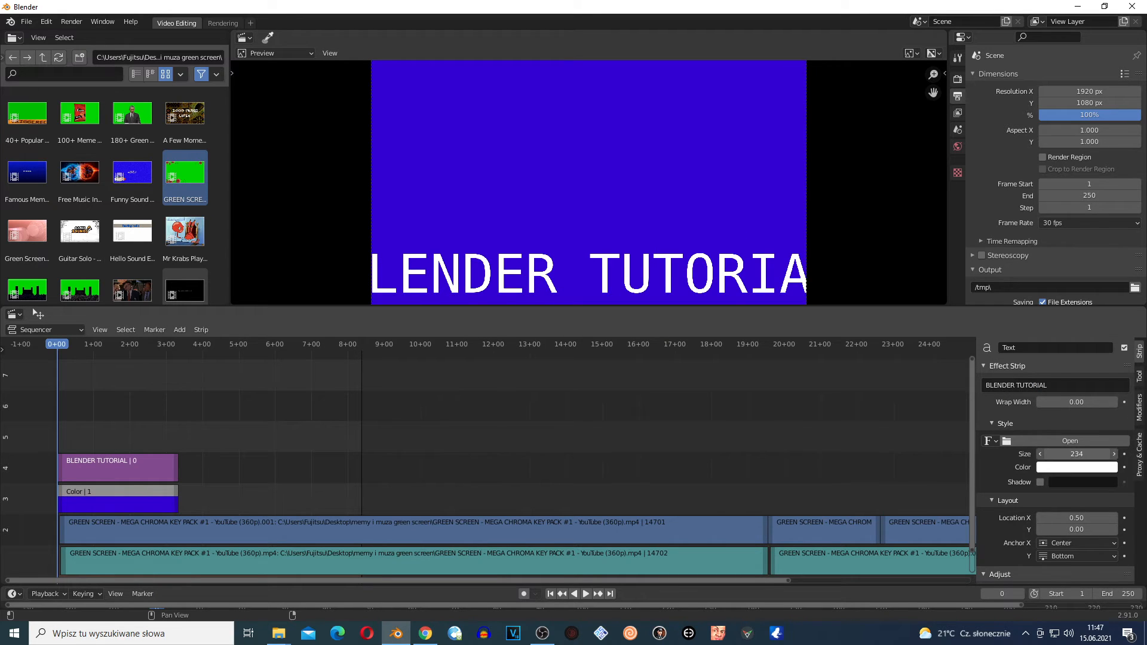
mouse_move(1070, 454)
mouse_down()
mouse_move(1033, 454)
mouse_move(1070, 454)
mouse_up()
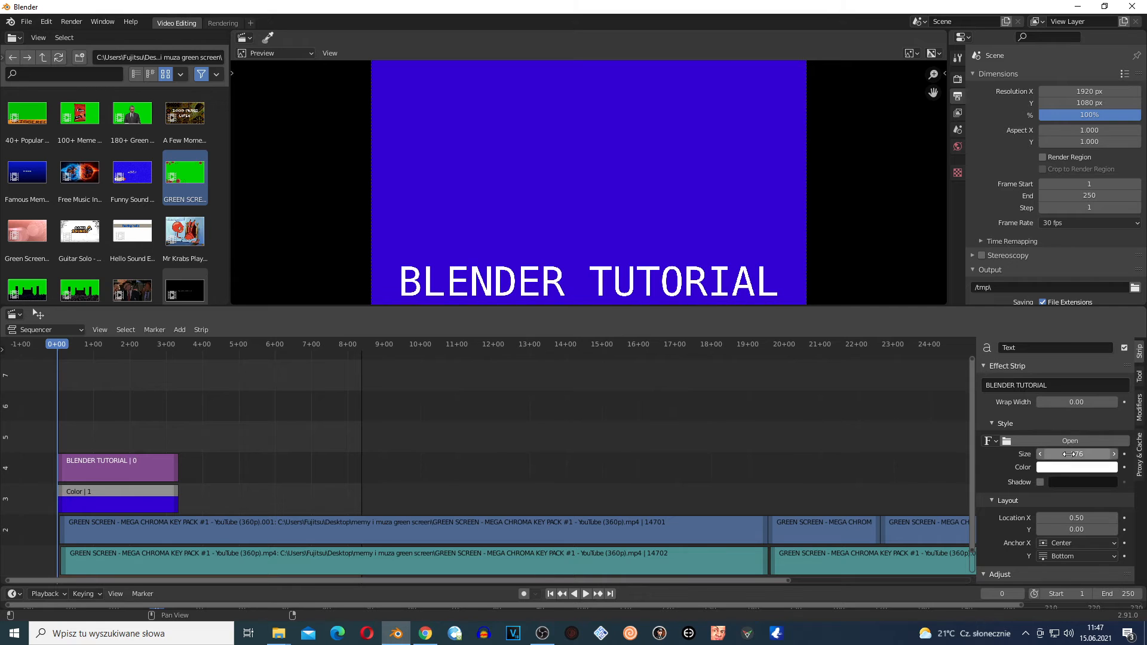
Color the title text bright green and place it at location X 0.53, Y 0.21
click(1077, 467)
drag(1071, 364, 1011, 335)
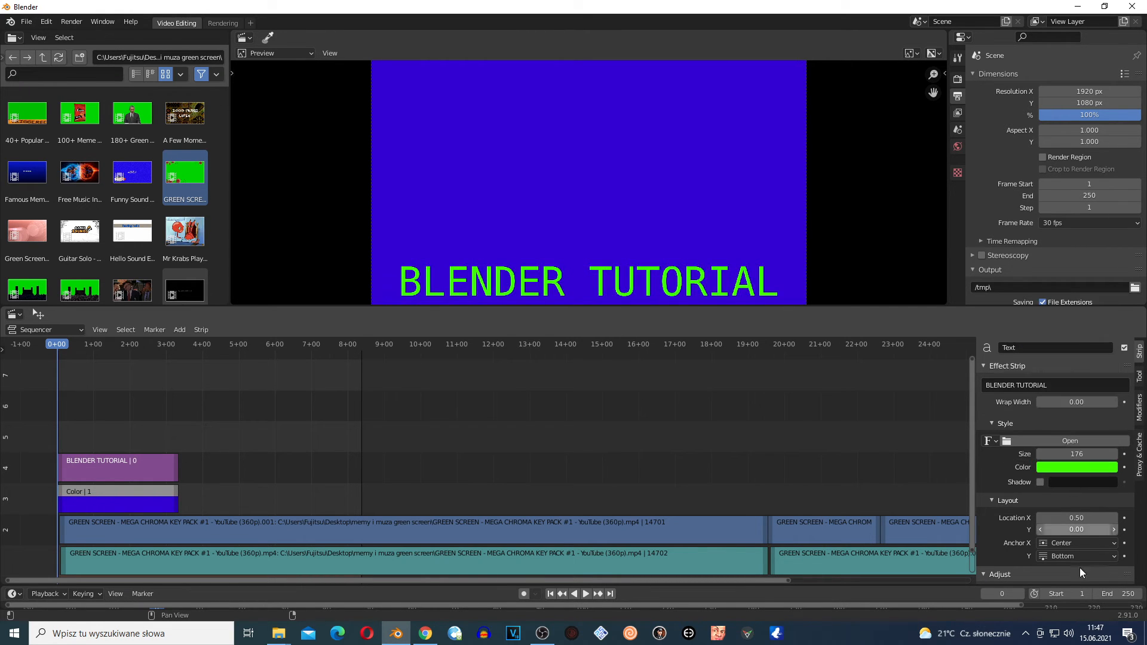
mouse_move(1076, 517)
mouse_down()
mouse_move(1093, 518)
mouse_move(1051, 517)
mouse_move(1106, 517)
mouse_move(1066, 517)
mouse_move(1085, 518)
mouse_move(1057, 530)
mouse_move(1105, 529)
mouse_move(1049, 519)
mouse_move(1067, 519)
mouse_up()
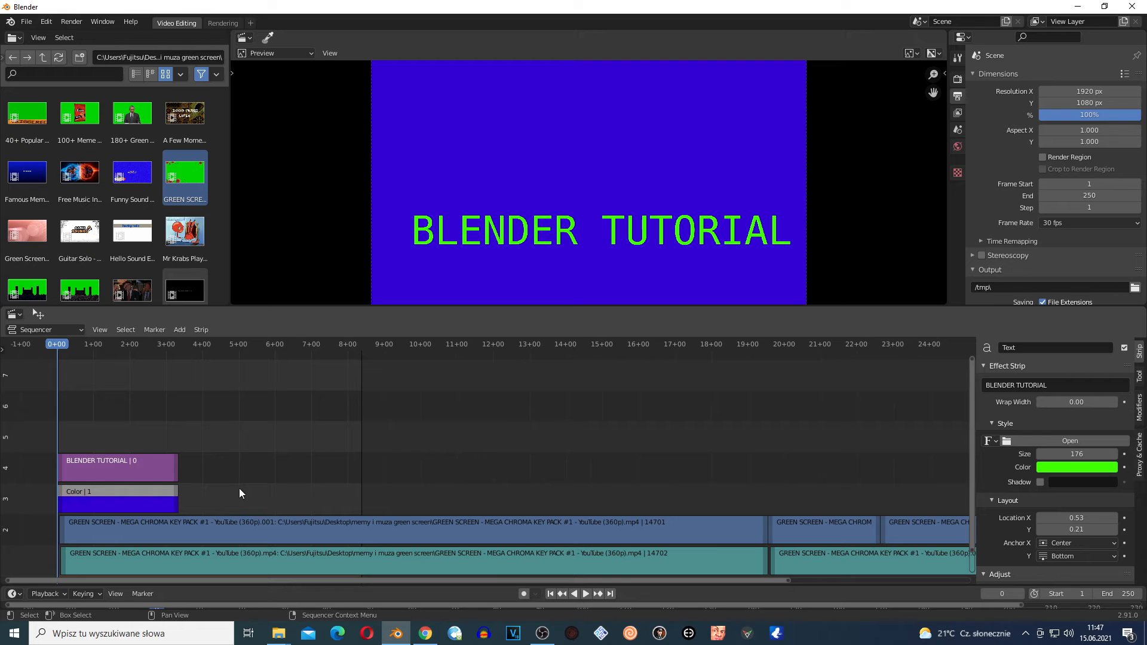
click(181, 330)
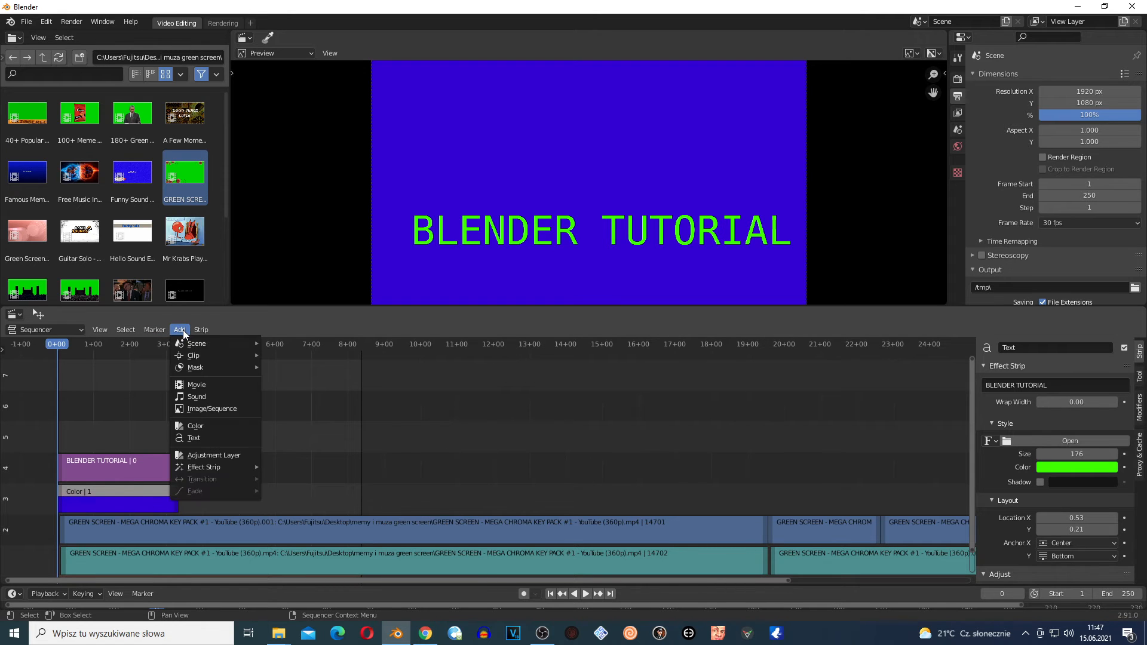
click(197, 411)
click(831, 500)
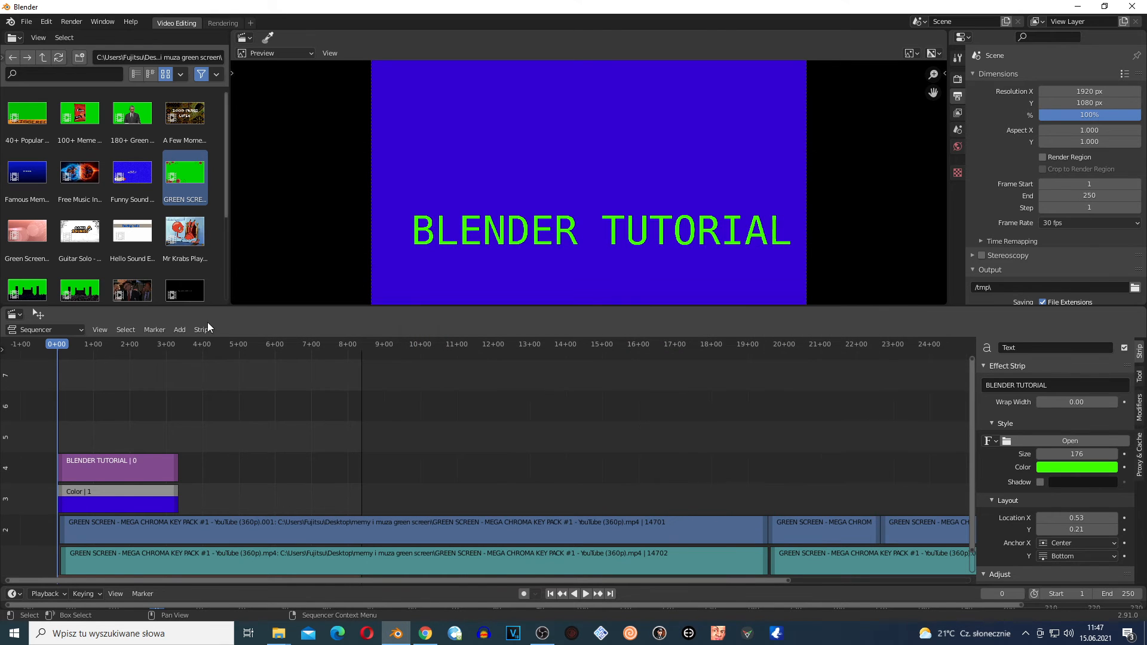
Add the image 0d42eeb83ad3a56c97468d69721b2c18.jpg from the Pictures folder as a strip from frame 0 with end frame 100
click(180, 330)
click(219, 410)
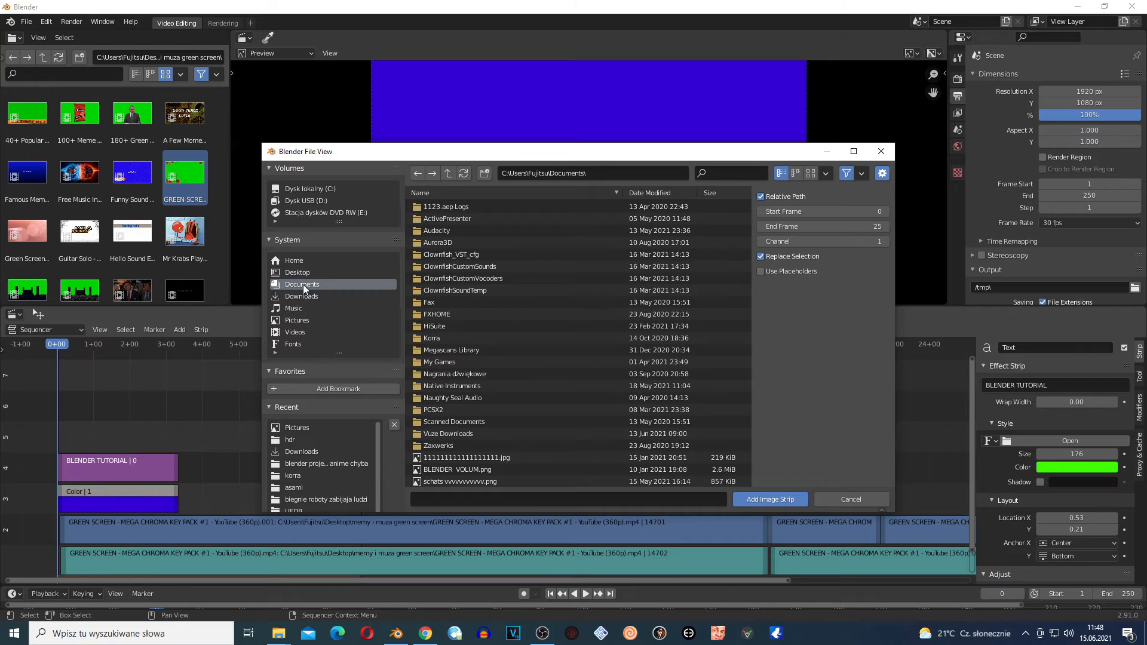
click(306, 320)
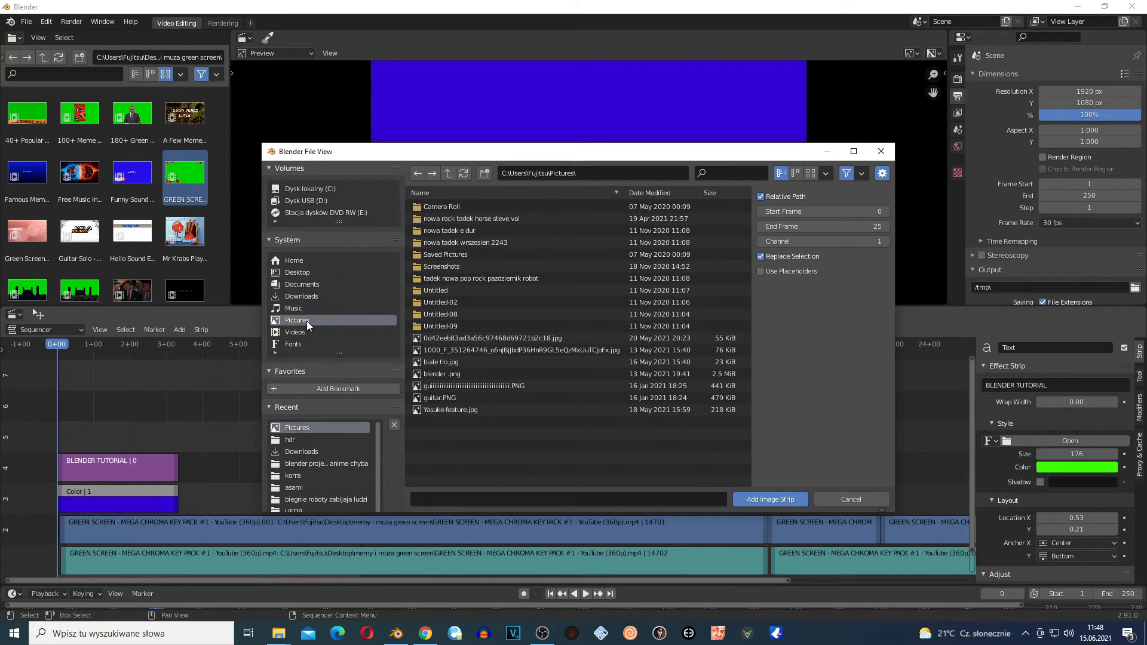
click(464, 338)
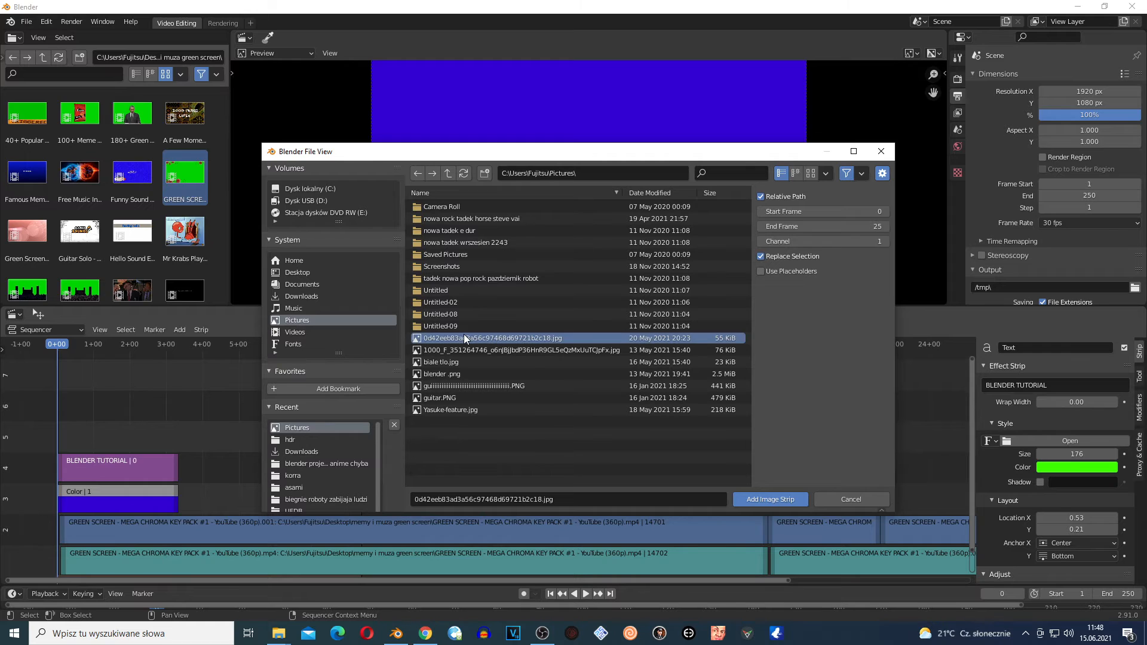
click(806, 223)
text(100)
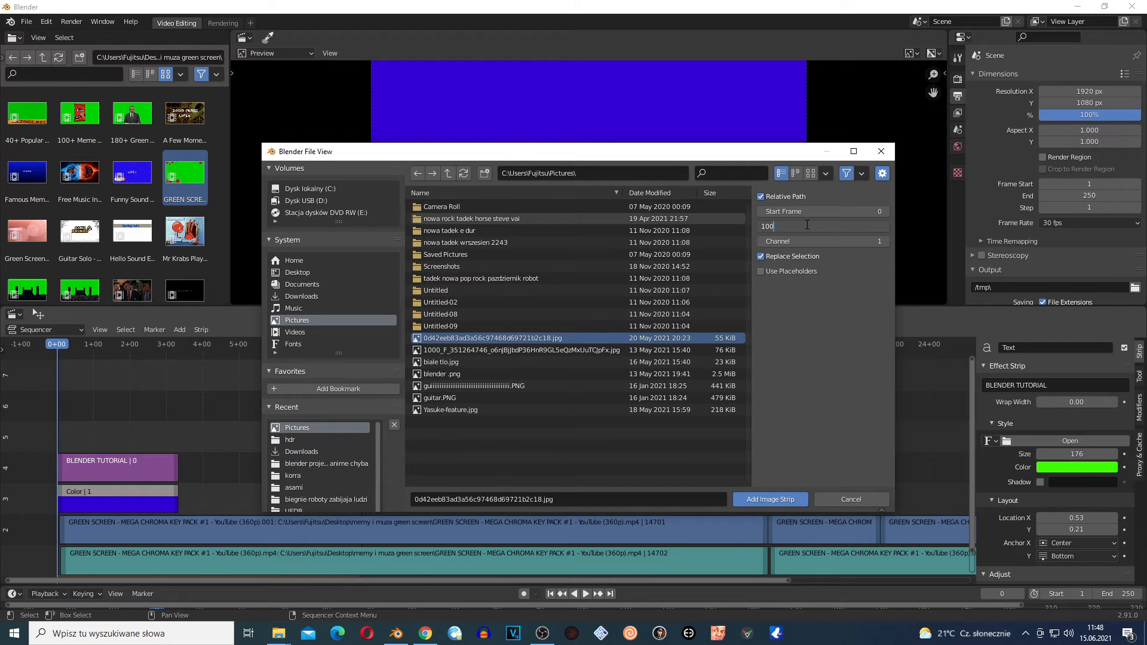
key(Return)
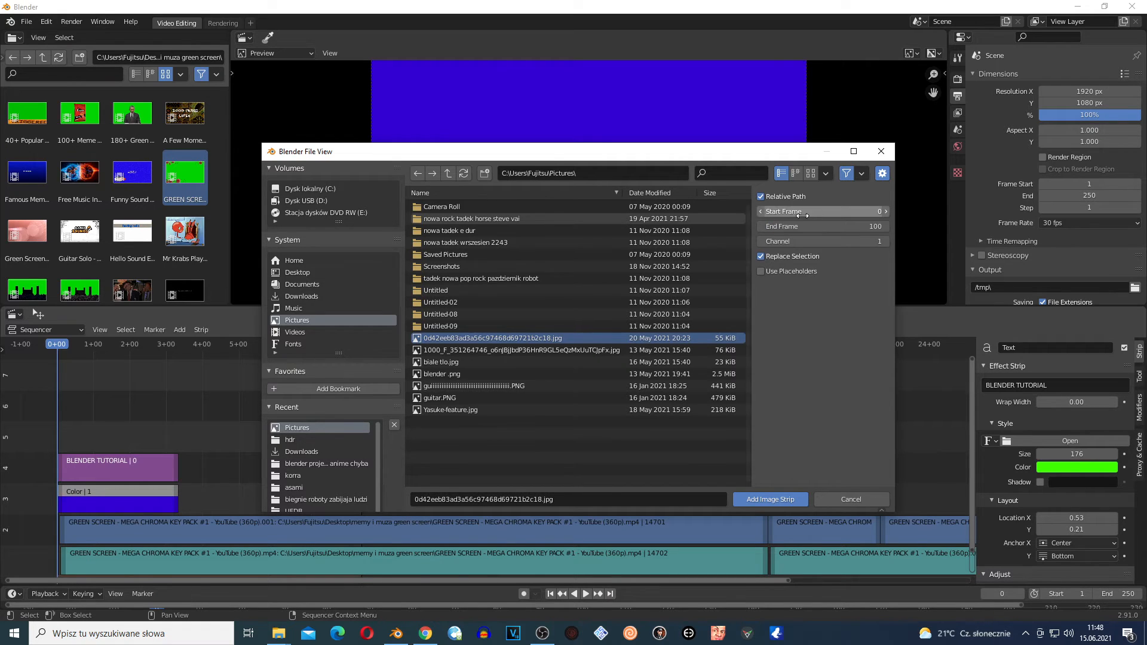
click(777, 501)
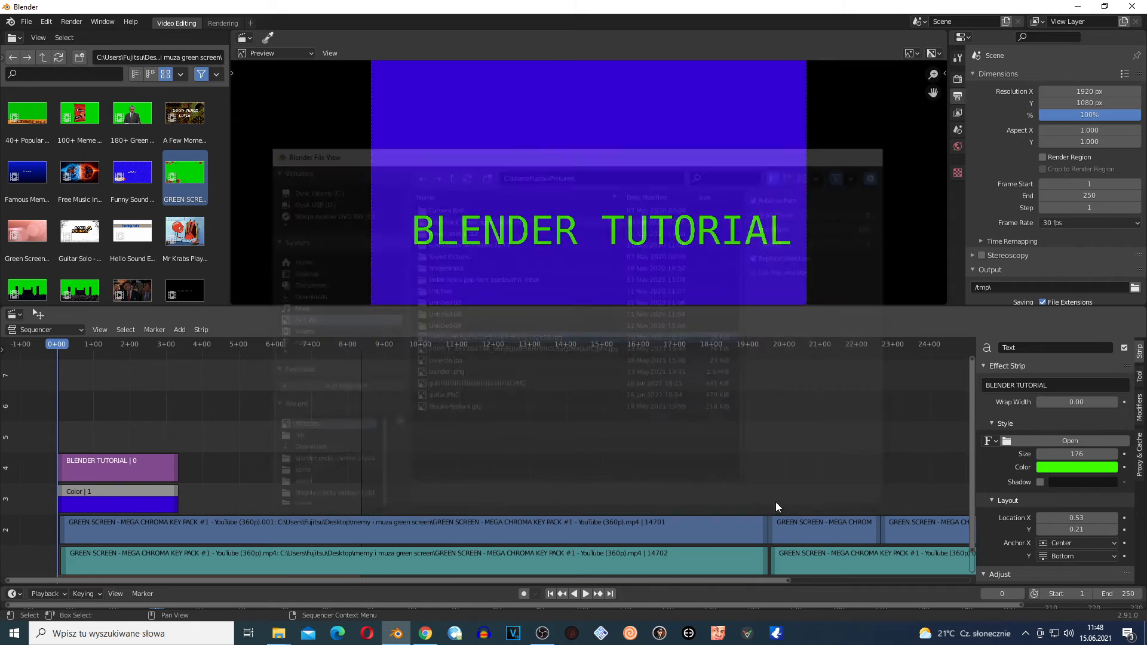
Replace the Color strip beneath the title with the image strip on channel 3, and move the playhead to frame 12
click(95, 493)
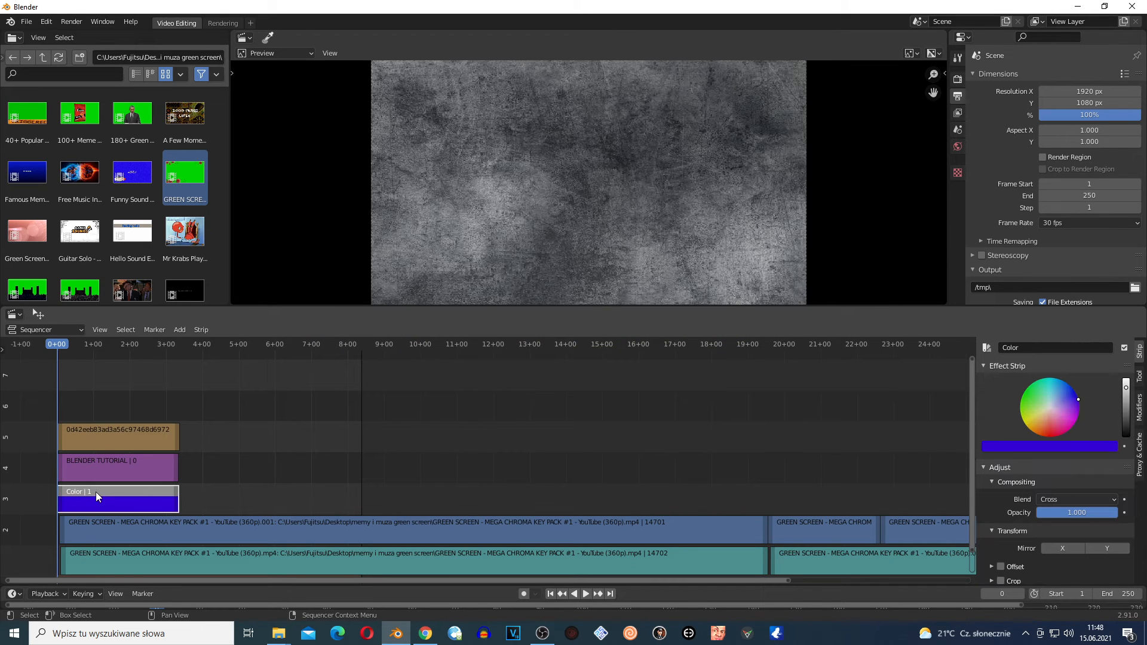
key(Delete)
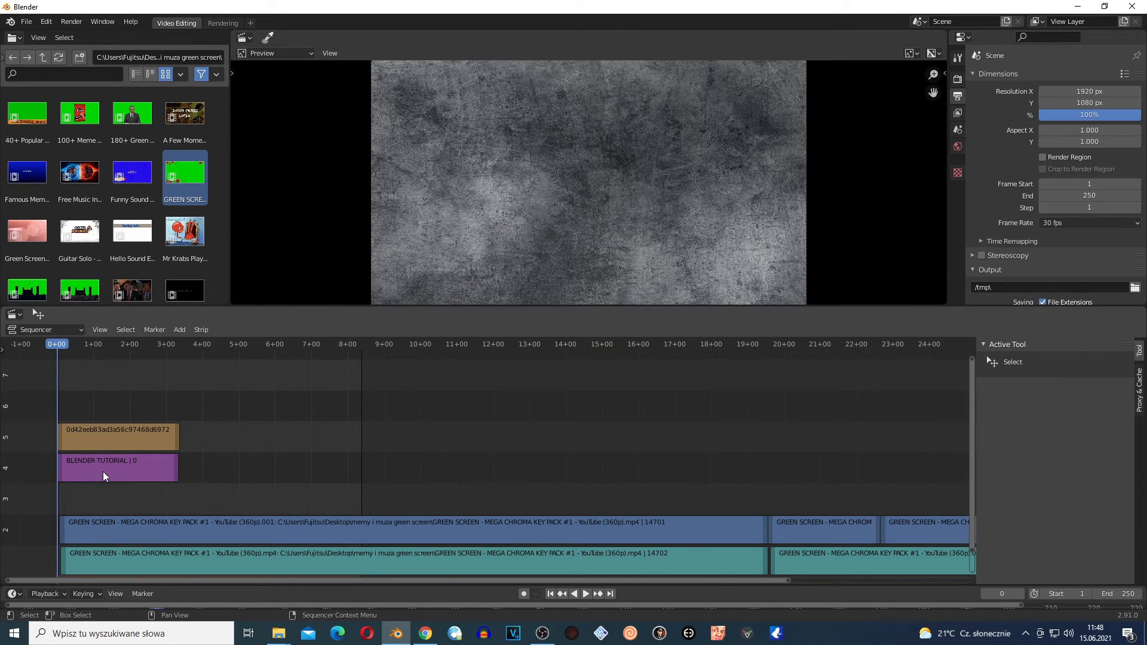
click(105, 433)
drag(92, 443, 94, 496)
click(63, 420)
drag(62, 346, 72, 346)
drag(131, 500, 129, 501)
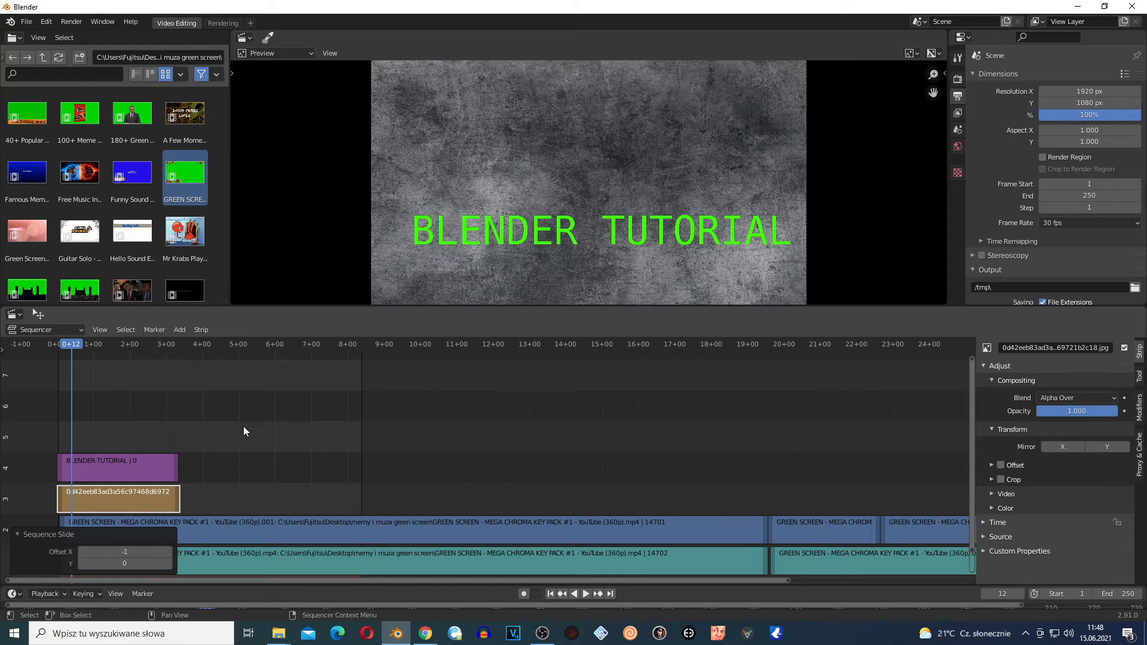
Try a Gaussian Blur effect on the image strip with Size X 61.10 and Y 38.74, and delete the effect
click(180, 329)
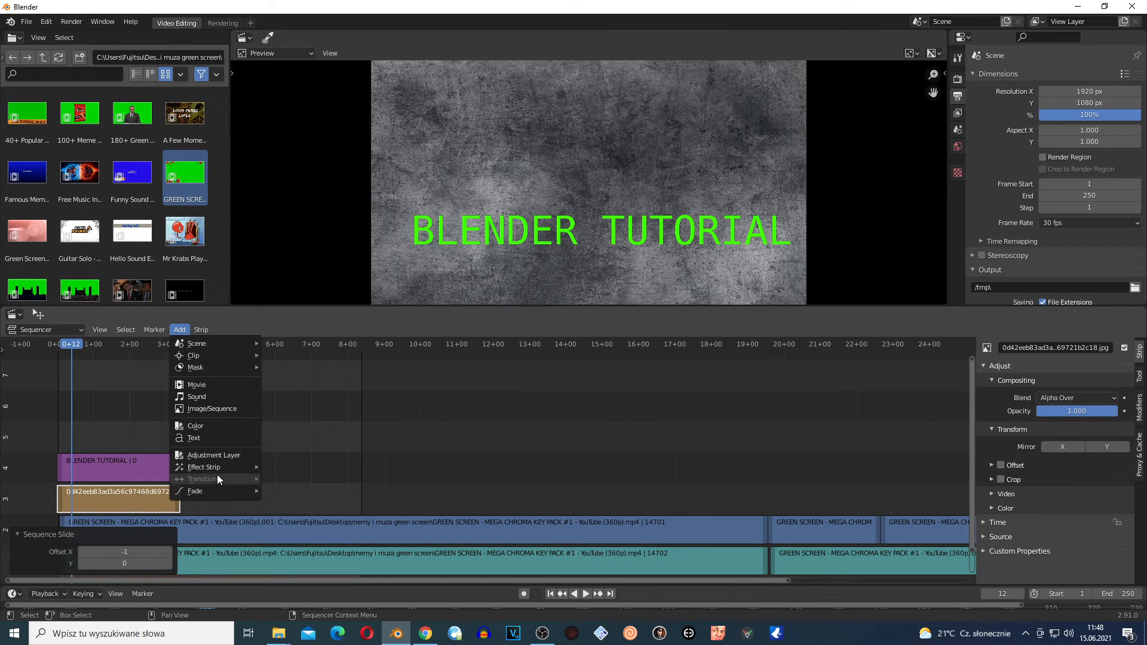
mouse_move(208, 465)
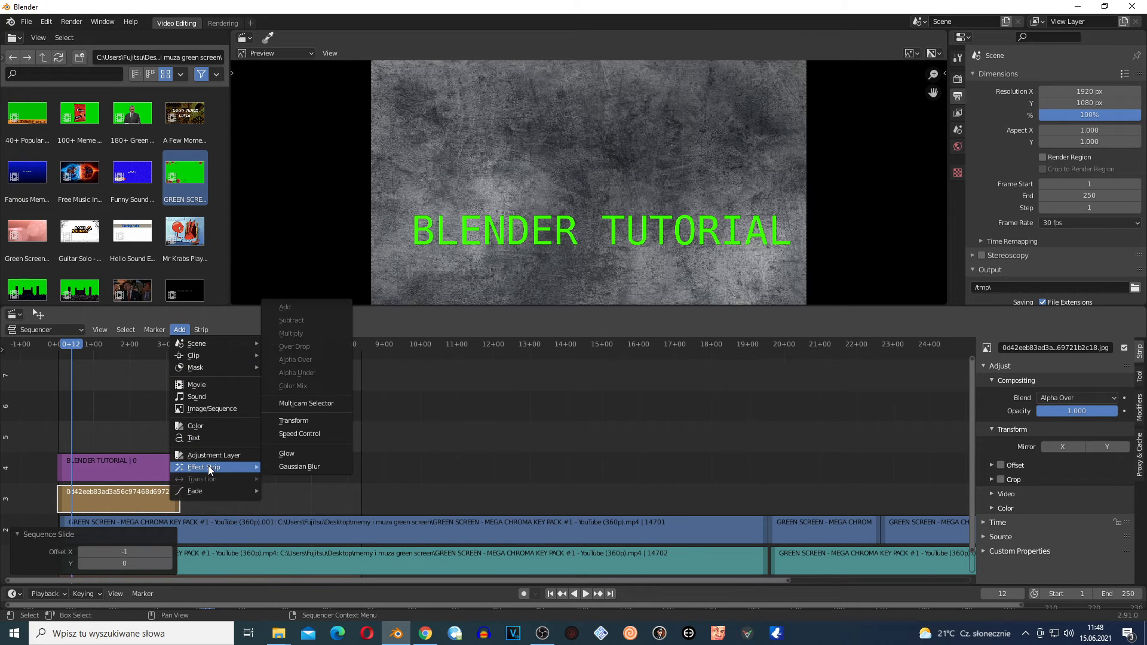
click(294, 464)
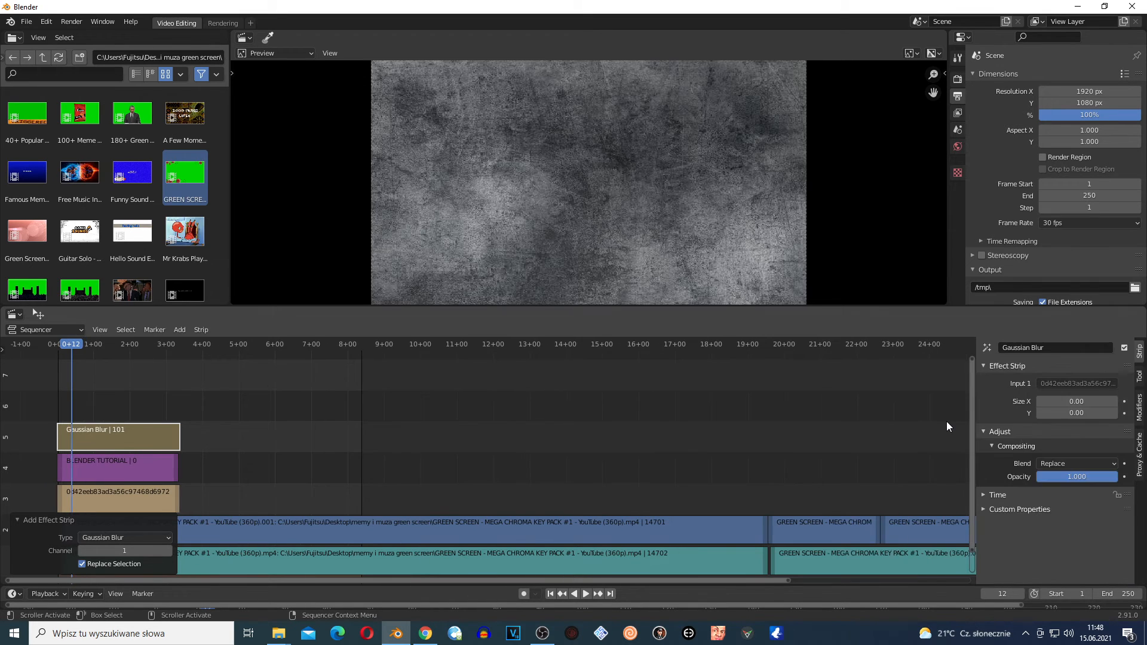
drag(1070, 401, 1102, 412)
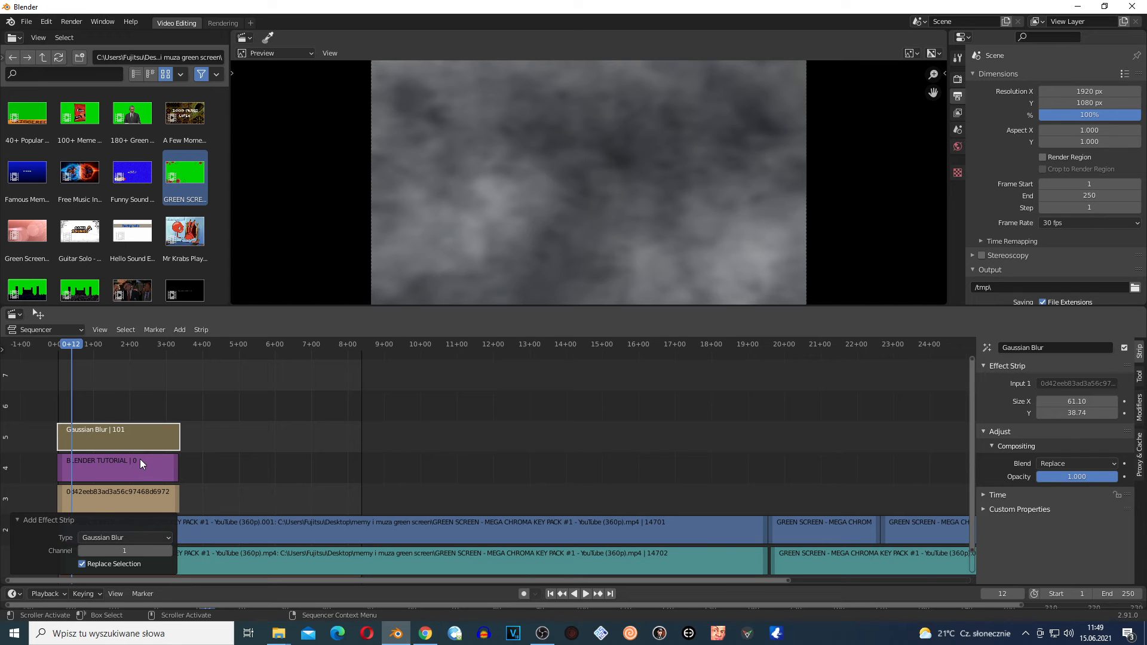
key(Delete)
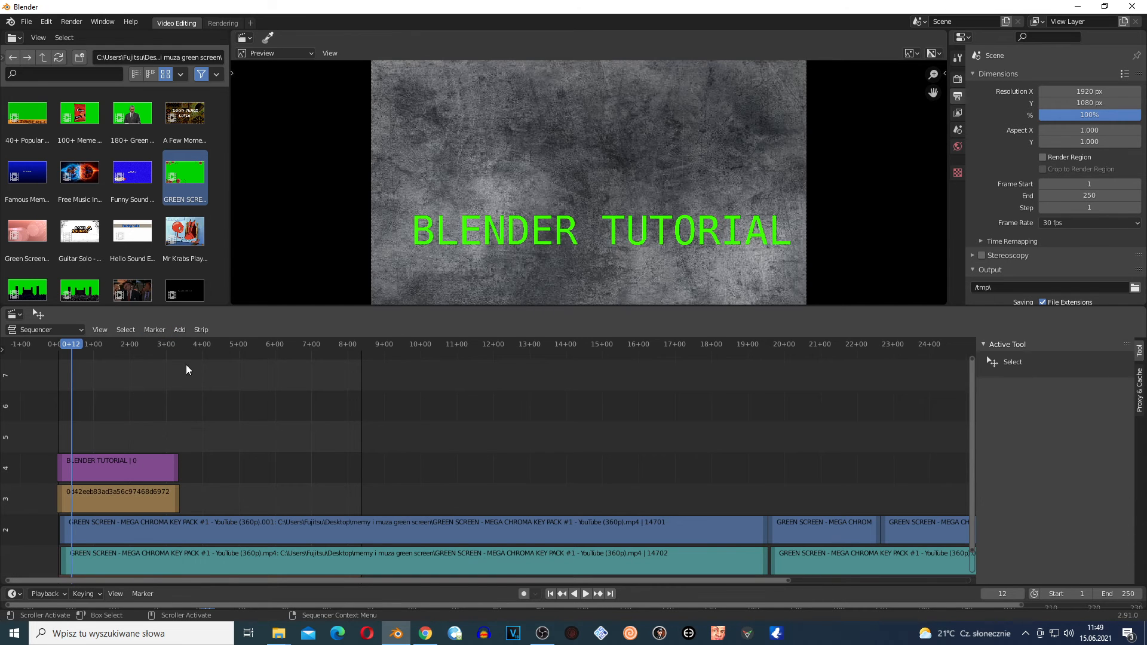
Add a Fade In and Out to the BLENDER TUTORIAL text strip
click(179, 329)
click(179, 329)
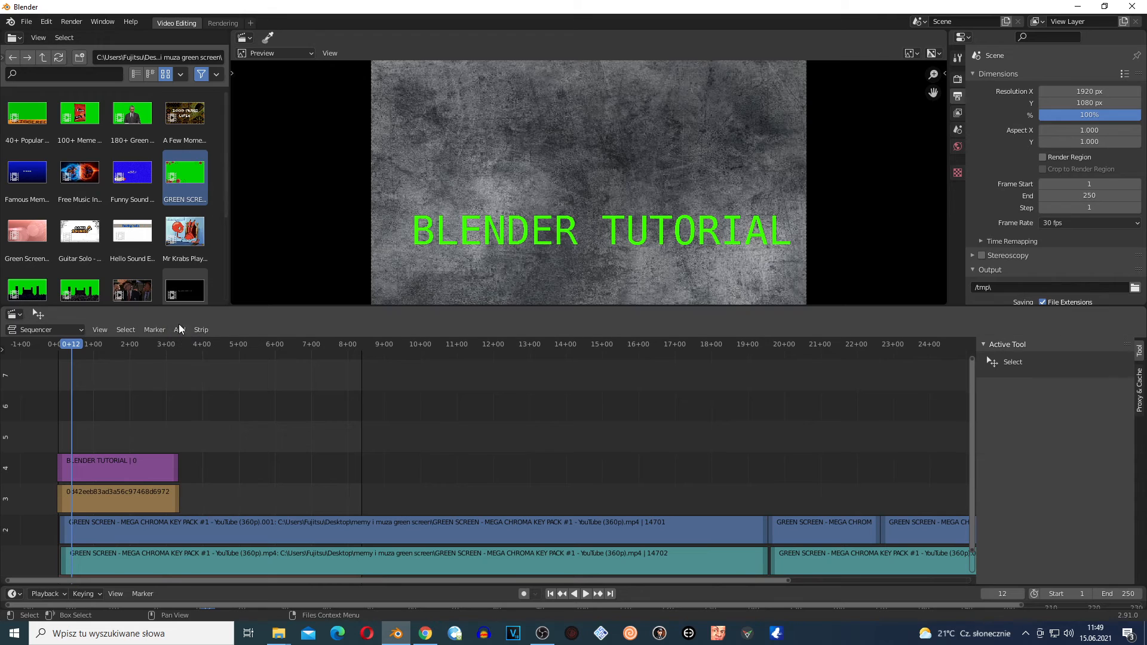
click(182, 330)
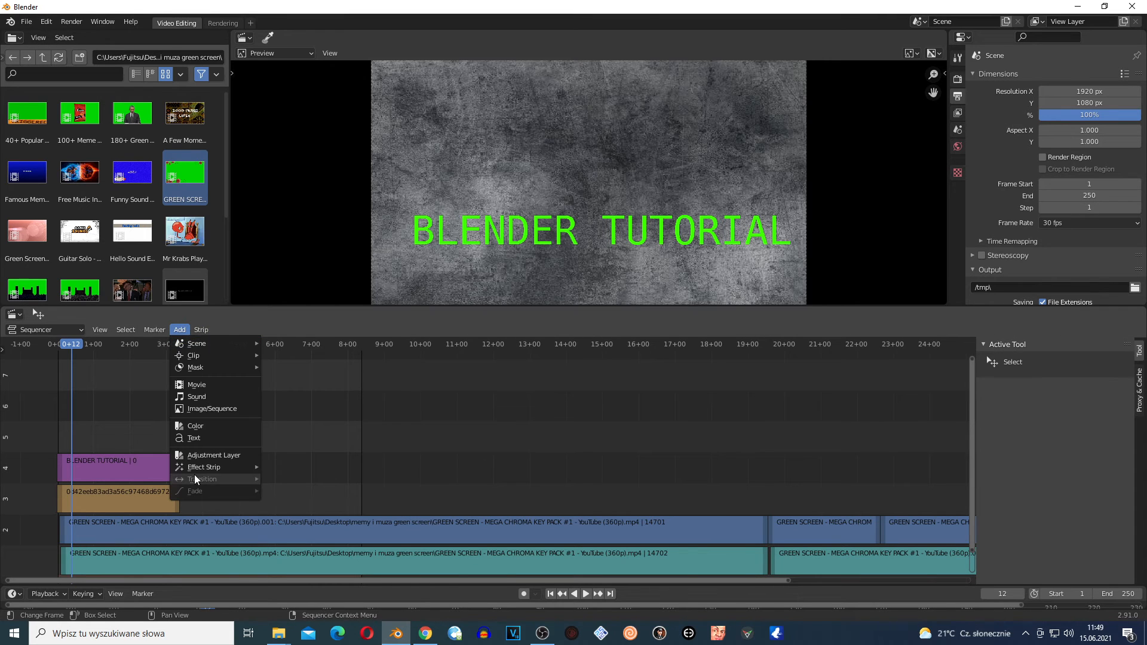
click(116, 467)
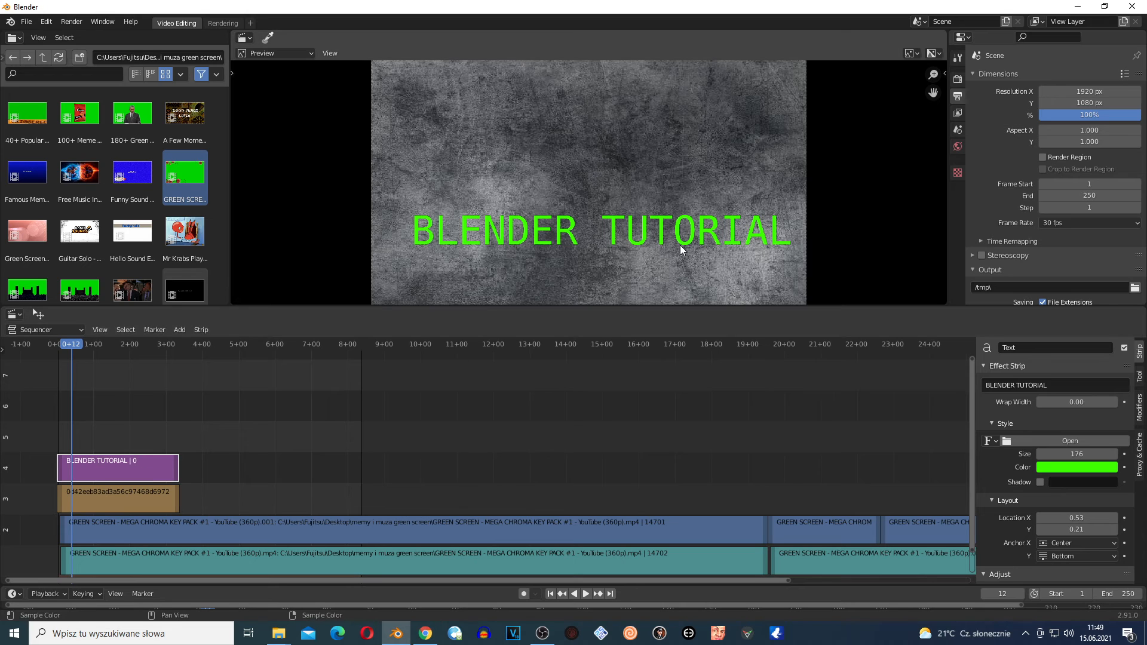
click(183, 329)
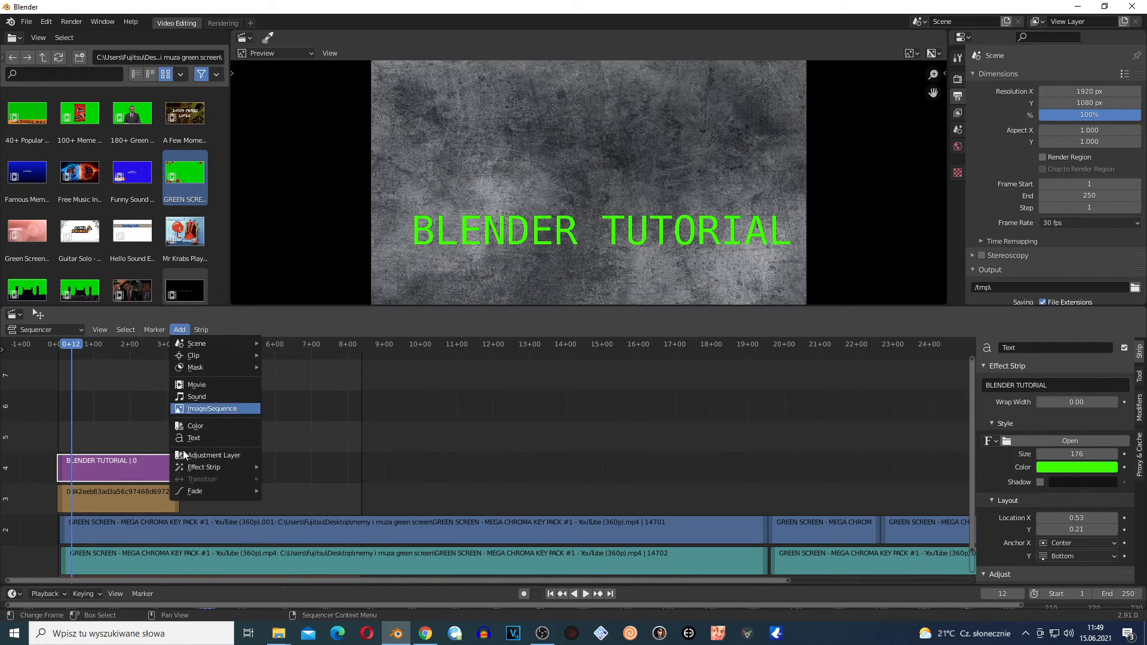
mouse_move(223, 491)
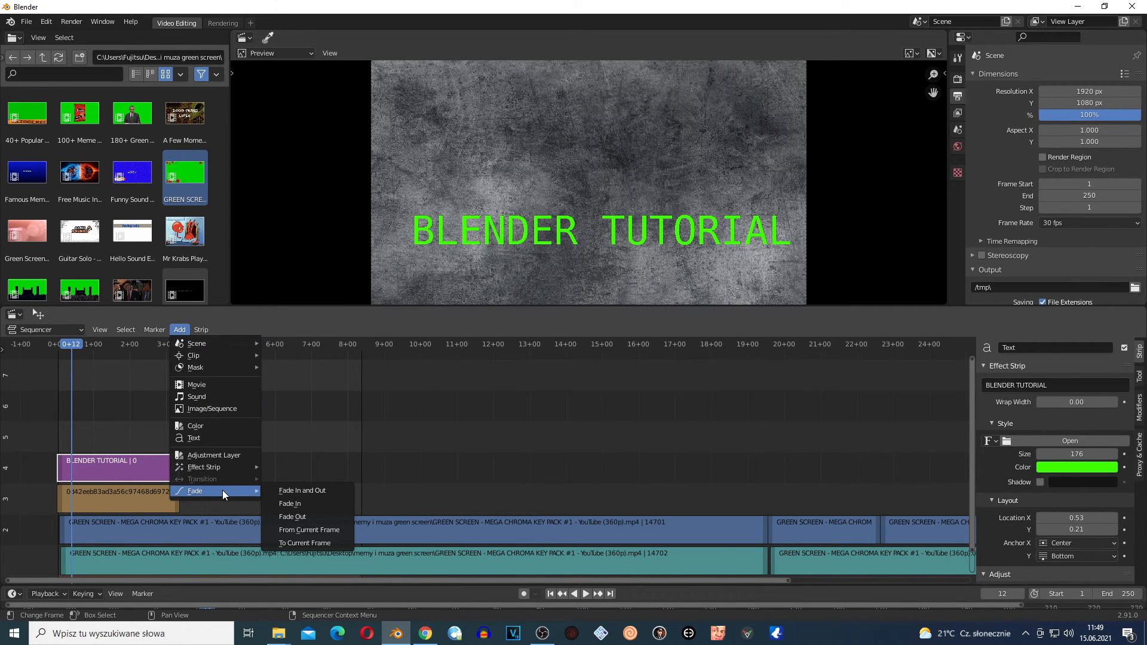
click(295, 491)
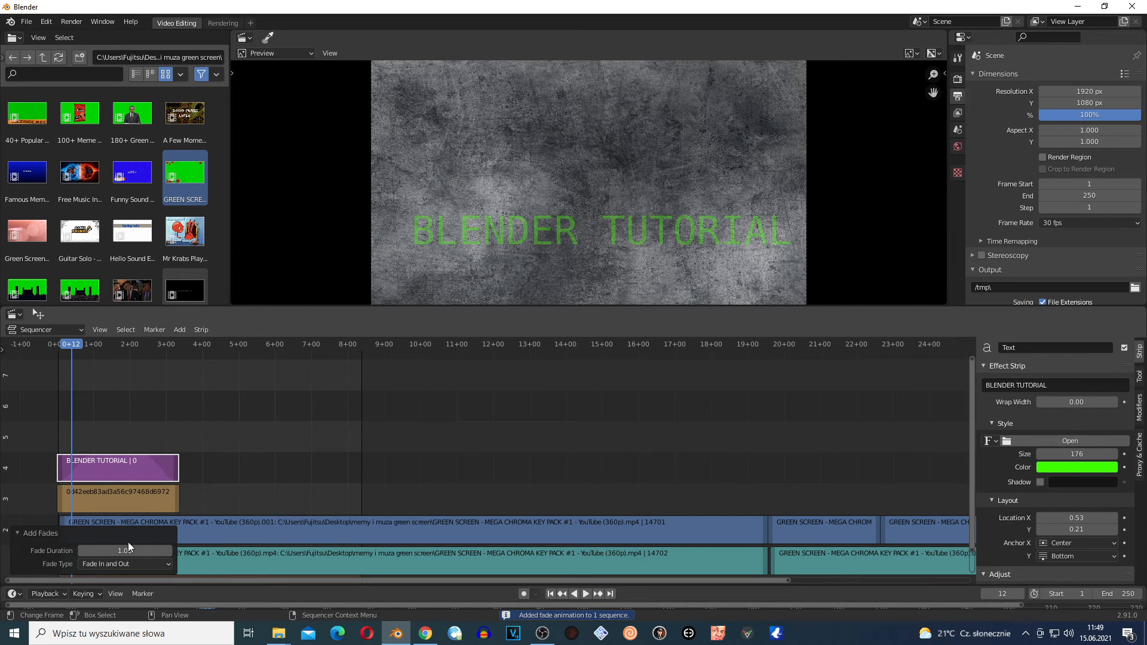
click(96, 565)
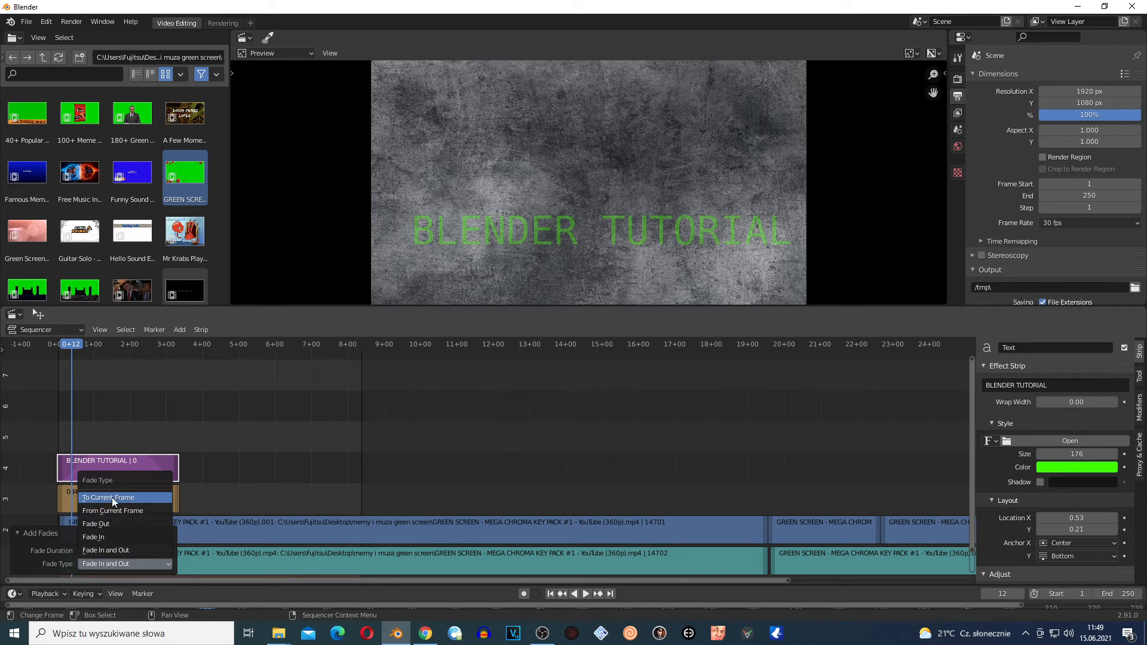
click(110, 550)
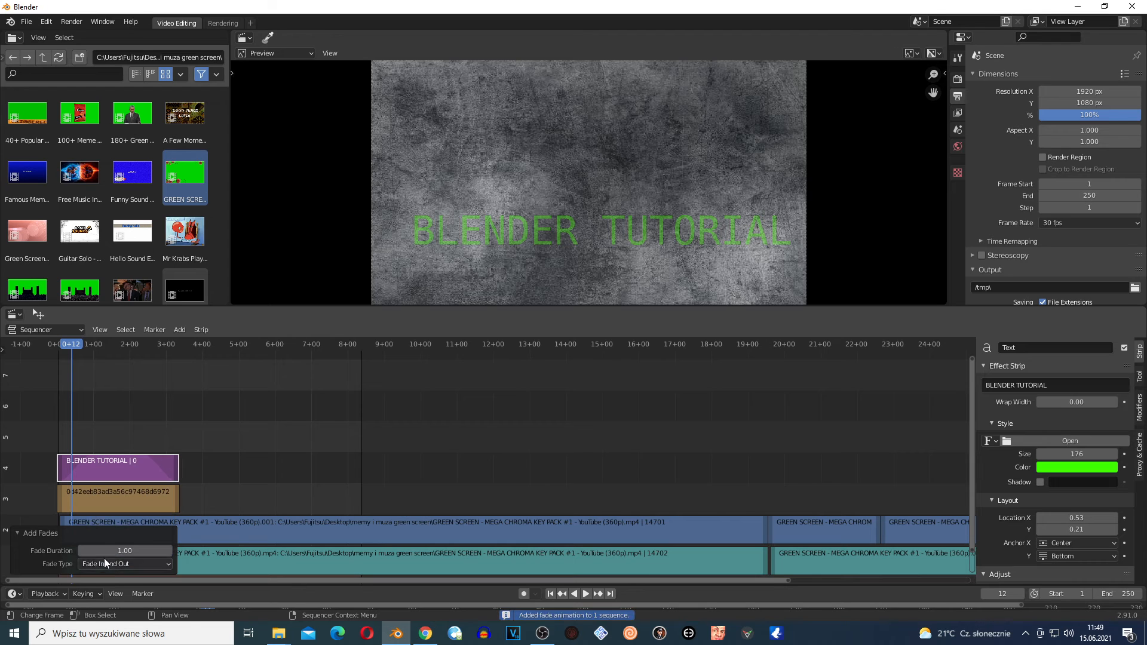
Set the duration of the title strip's fade to 1.24
drag(160, 549, 191, 548)
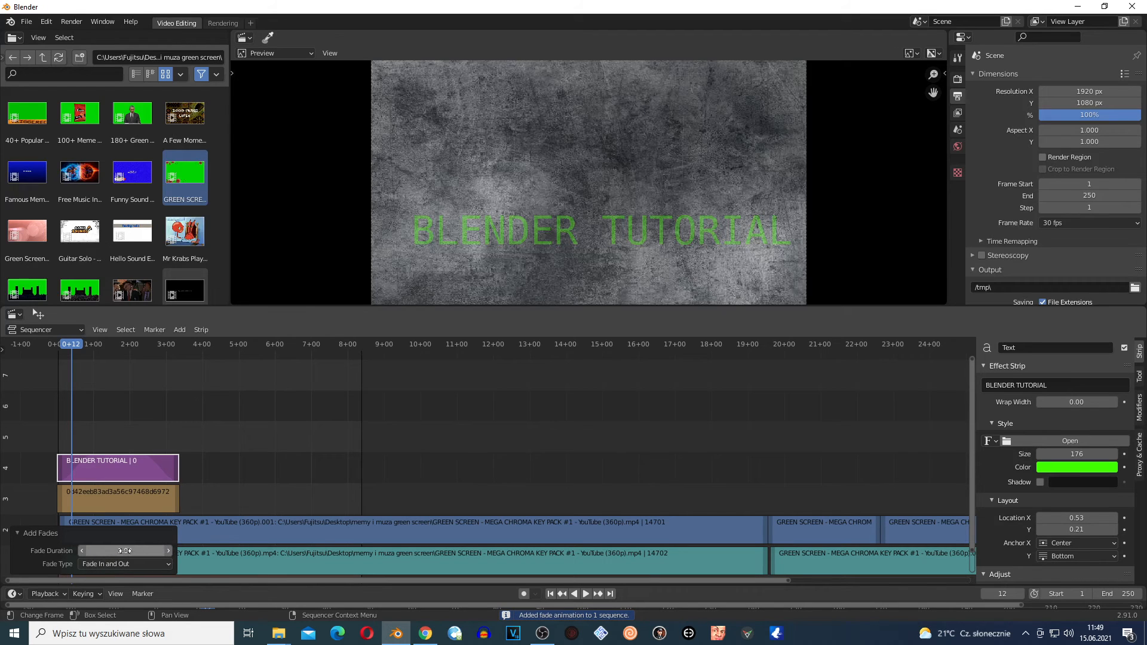
scroll(84, 476, up, 4)
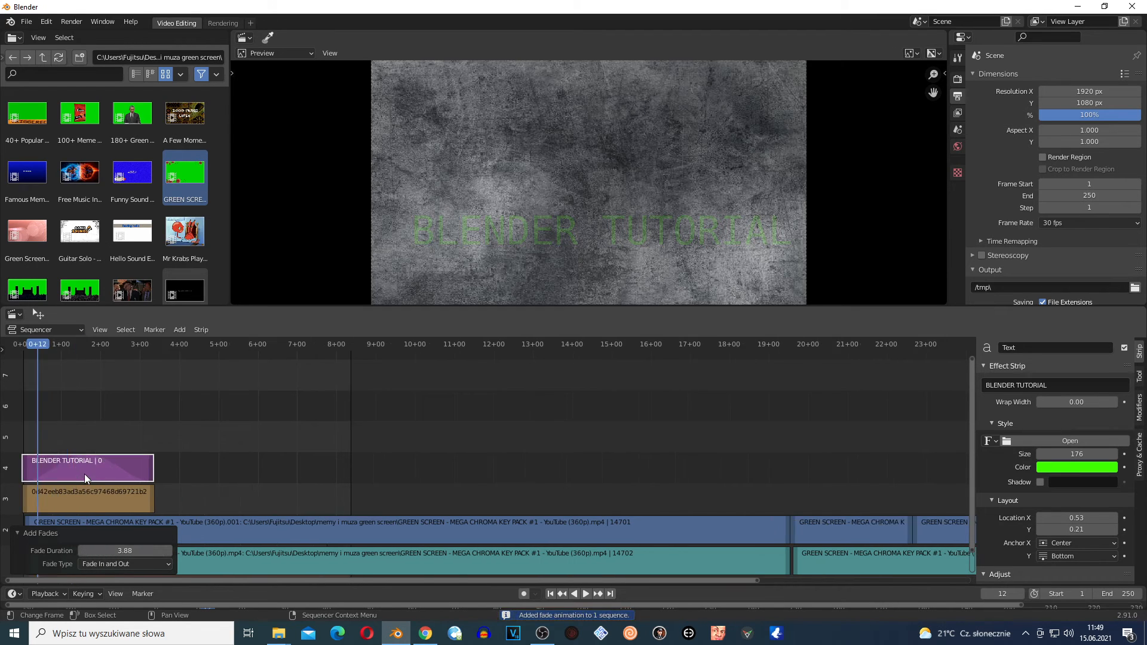
drag(426, 580, 207, 568)
scroll(179, 472, up, 1)
scroll(155, 461, up, 1)
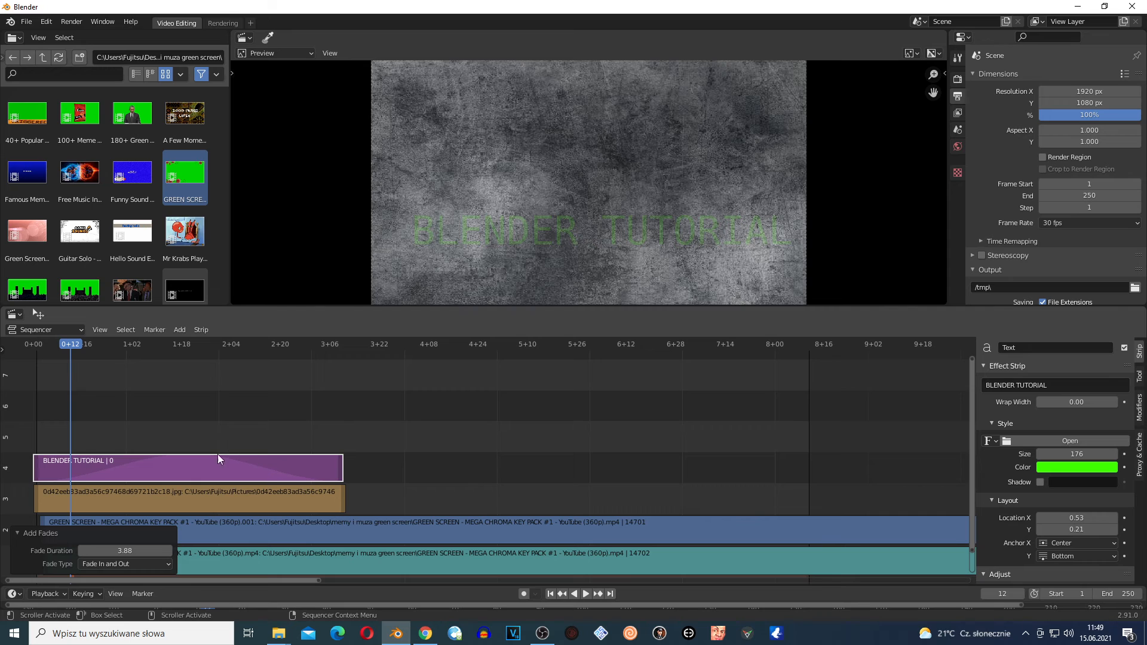
mouse_move(124, 551)
mouse_down()
mouse_move(53, 551)
mouse_move(125, 547)
mouse_up()
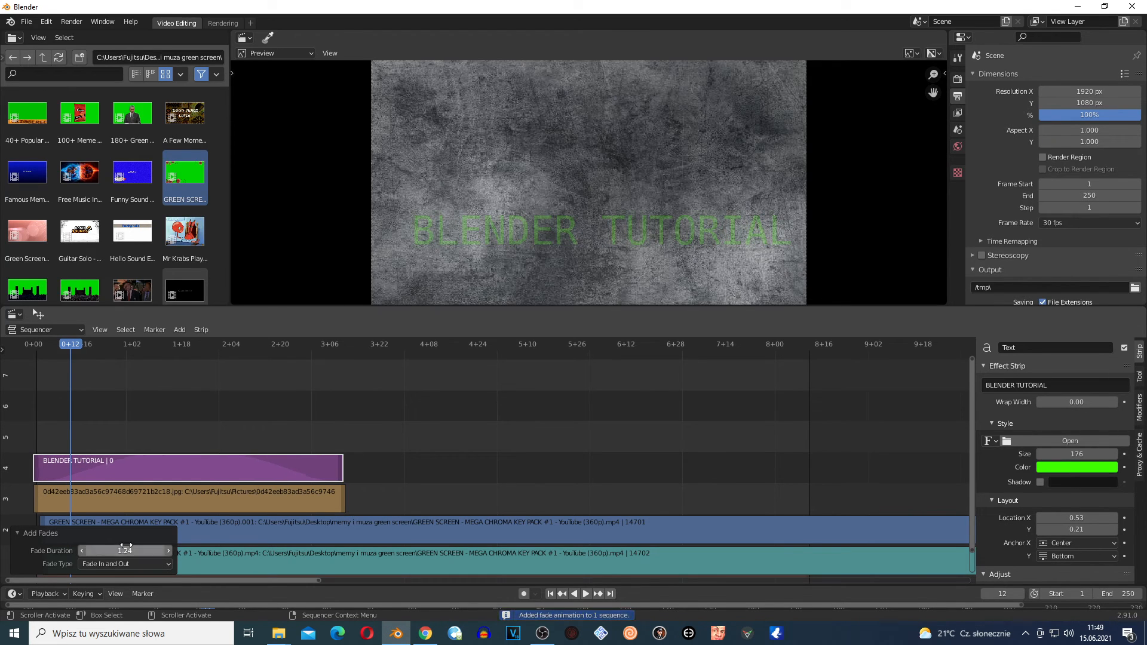
Play the title sequence from its start to check the fades, and return the playhead to frame 3
click(35, 344)
key(space)
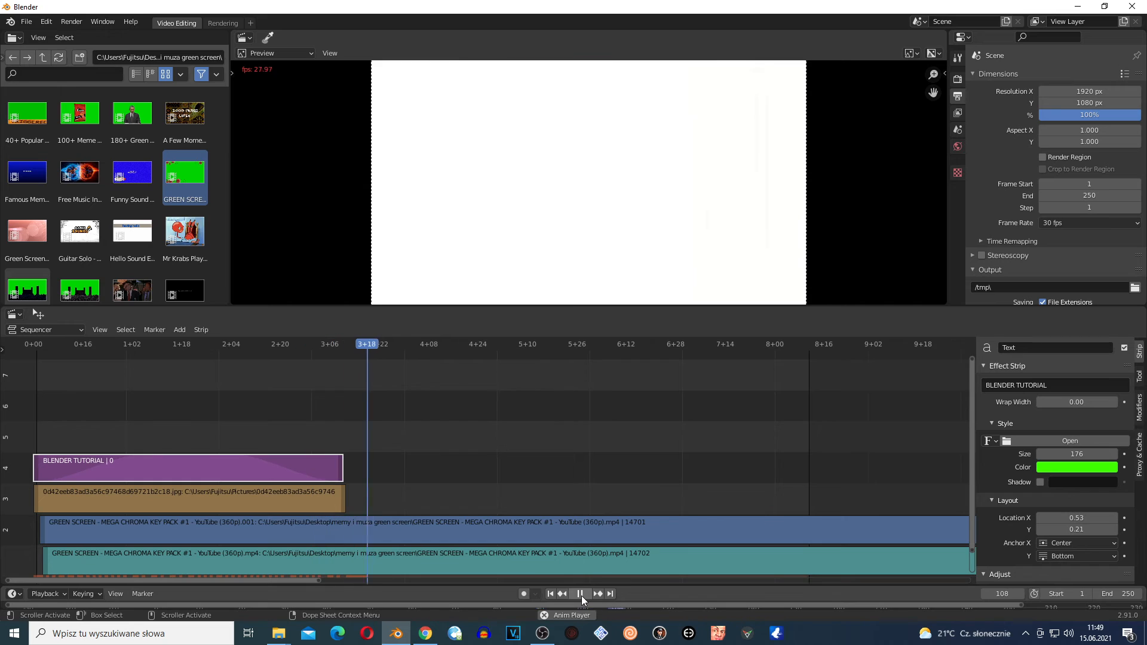
click(581, 595)
click(42, 345)
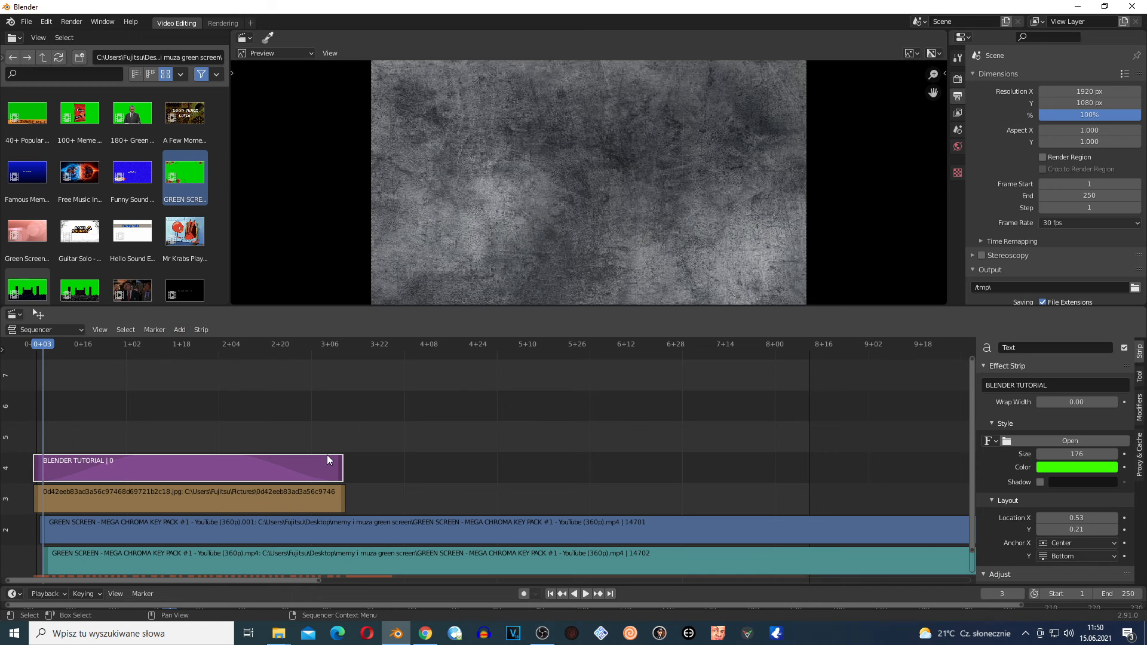
click(415, 524)
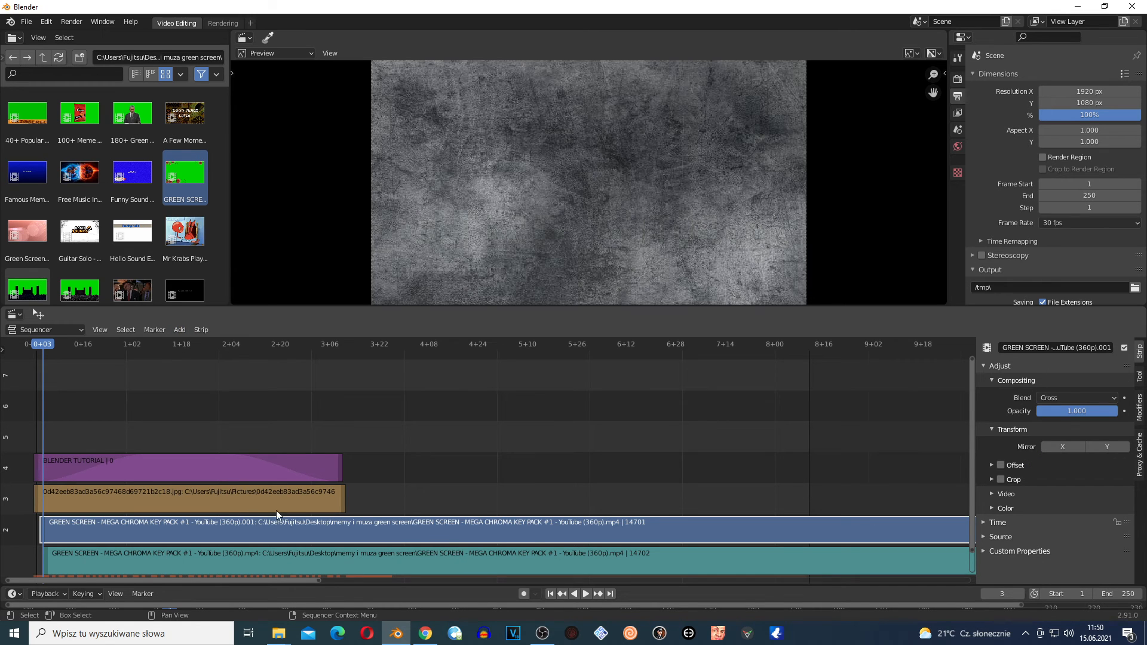
click(237, 506)
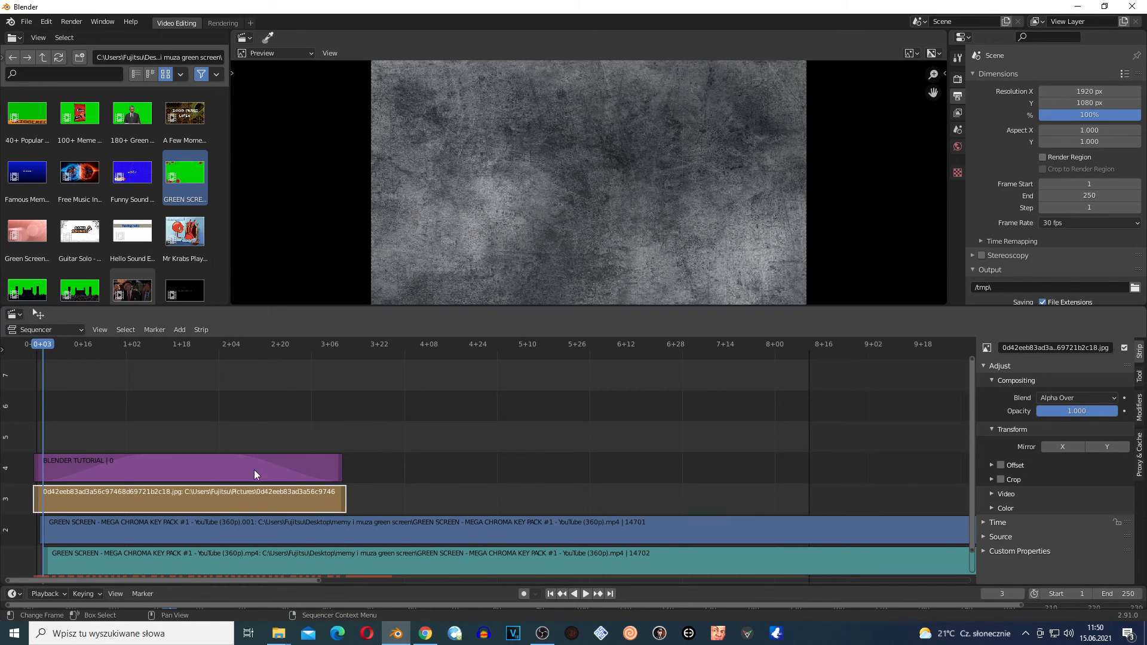
click(179, 330)
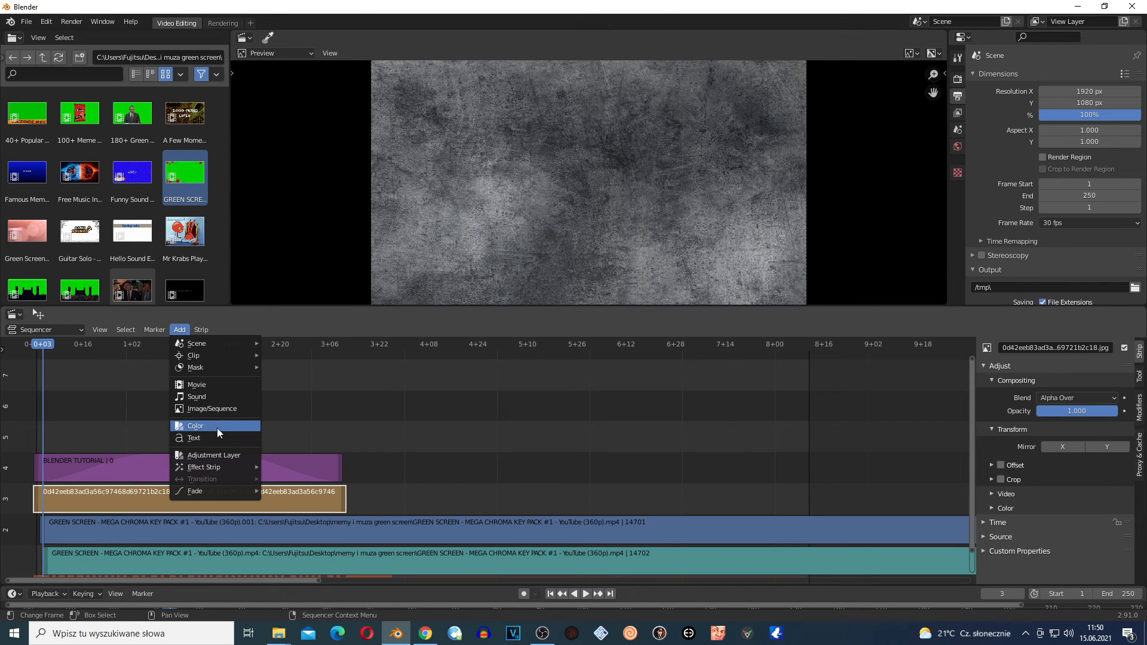
key(Escape)
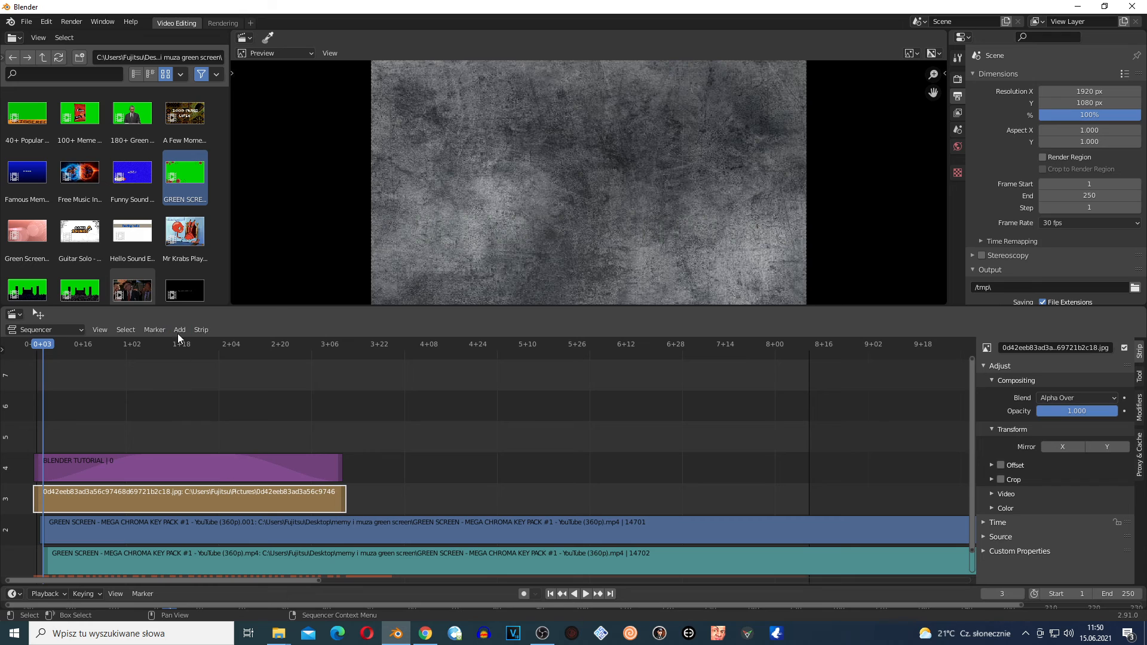
Delete the BLENDER TUTORIAL text strip and the image strip beneath it
click(438, 499)
drag(359, 500, 249, 457)
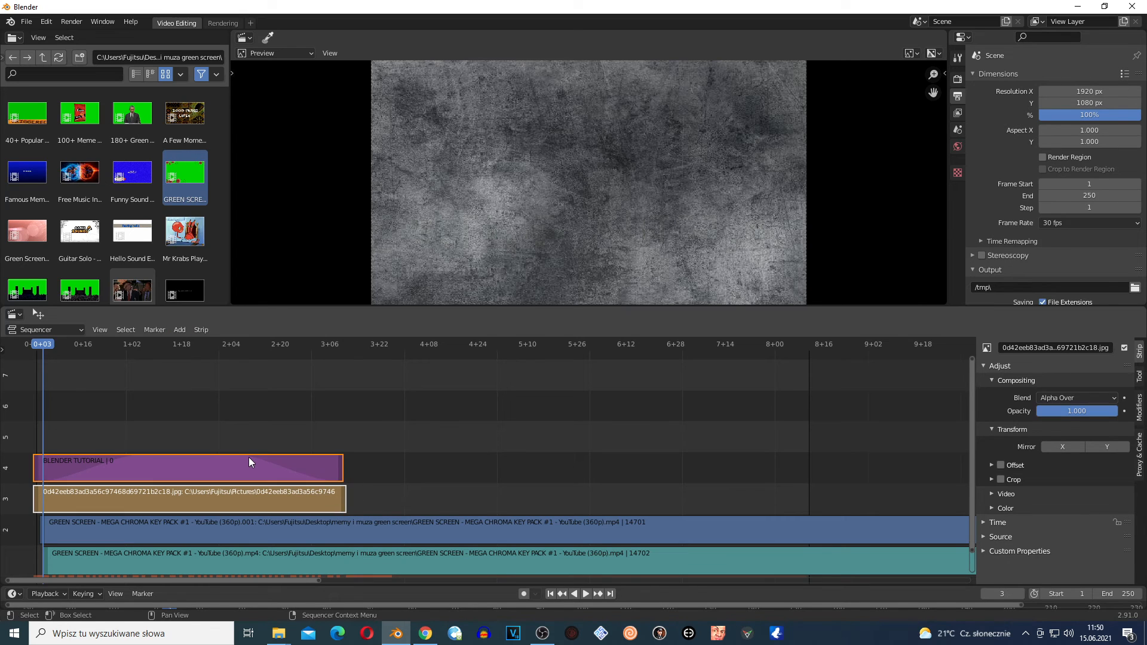
key(Delete)
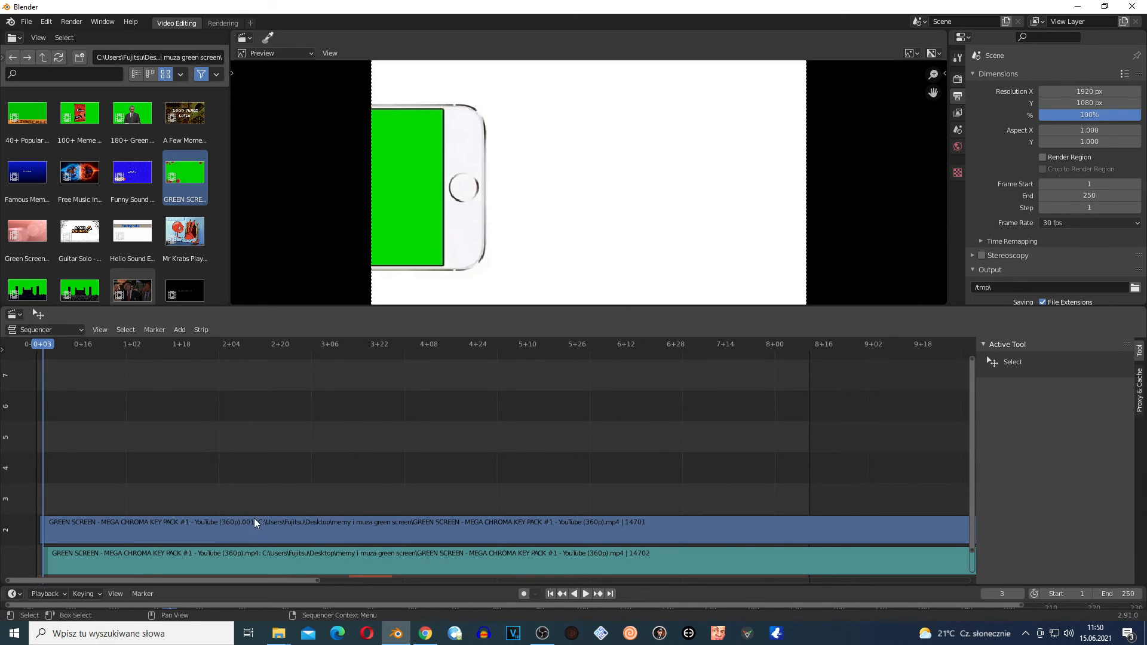
Add a Speed Control effect to the first green screen video strip on channel 2 and set its Multiply Speed to 5.11
click(282, 528)
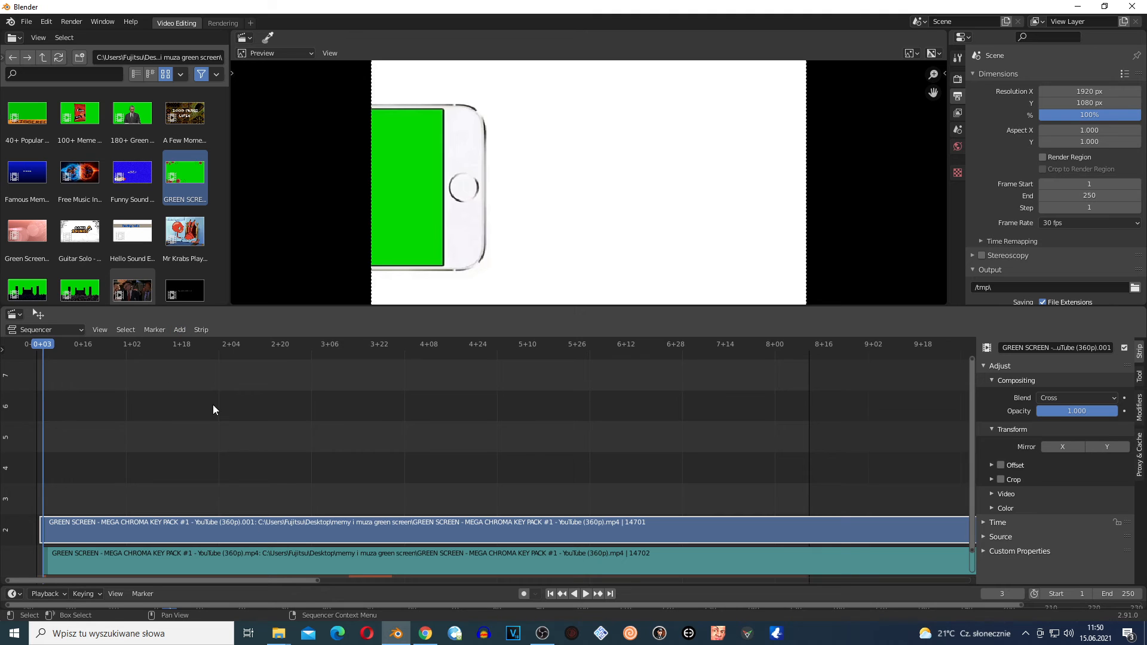
click(184, 331)
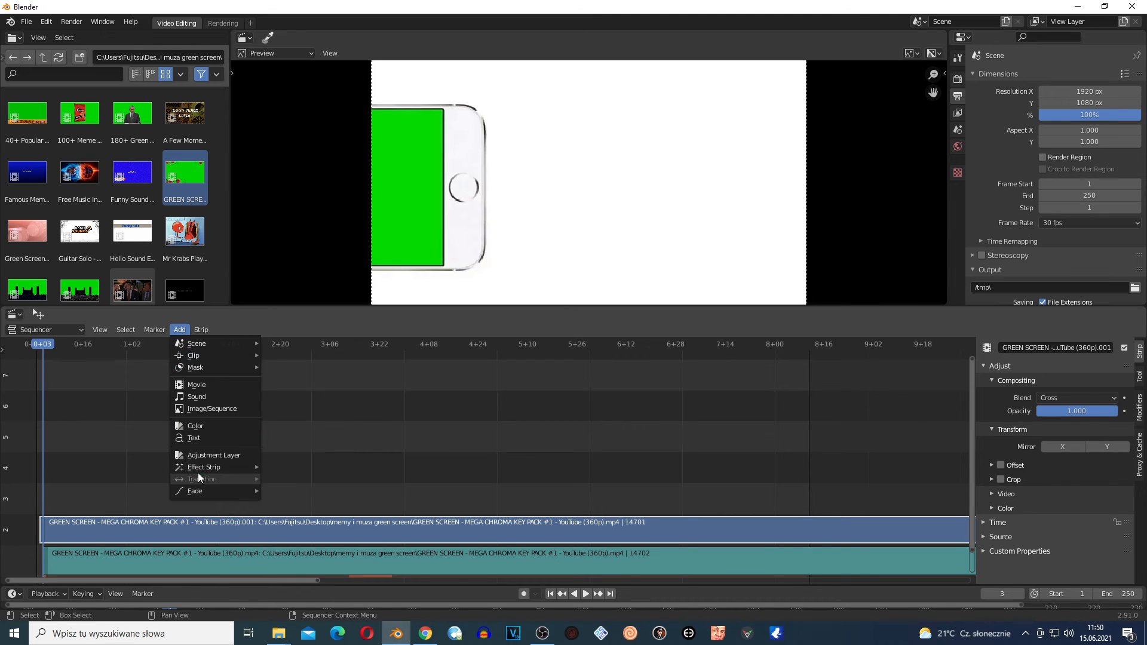
mouse_move(208, 464)
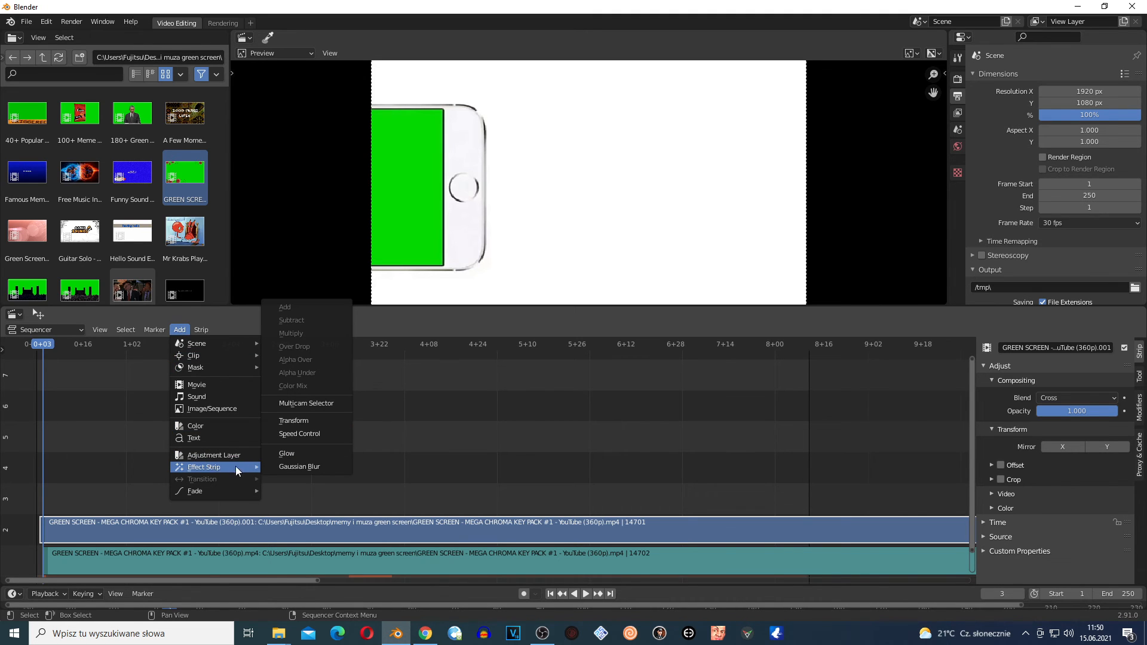
click(305, 434)
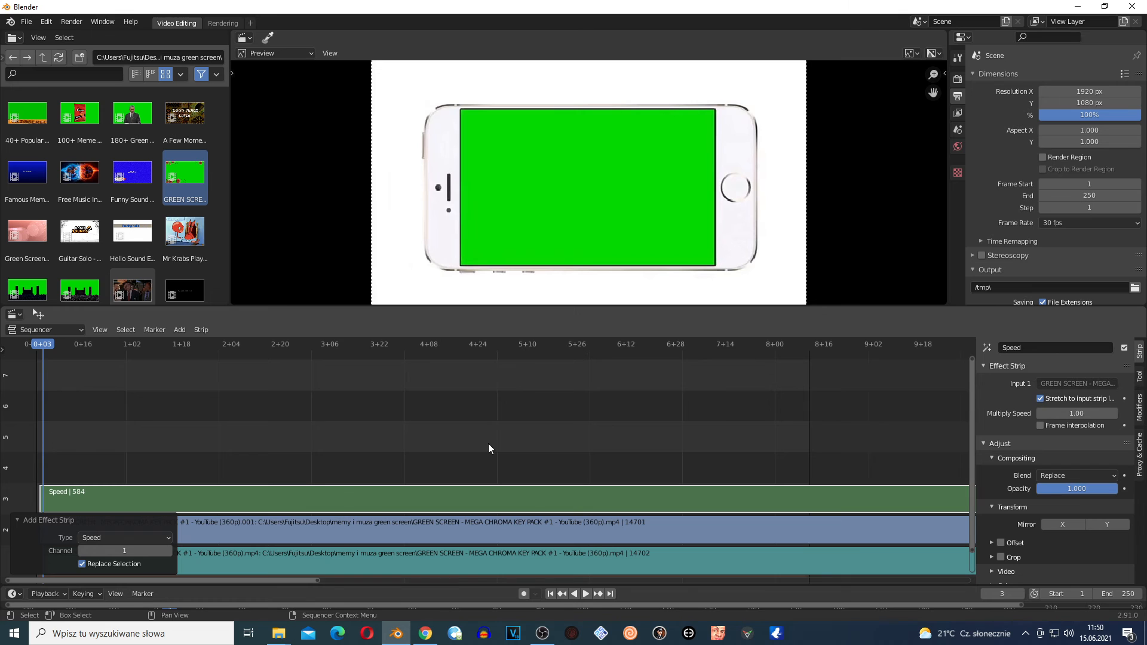
scroll(489, 446, down, 4)
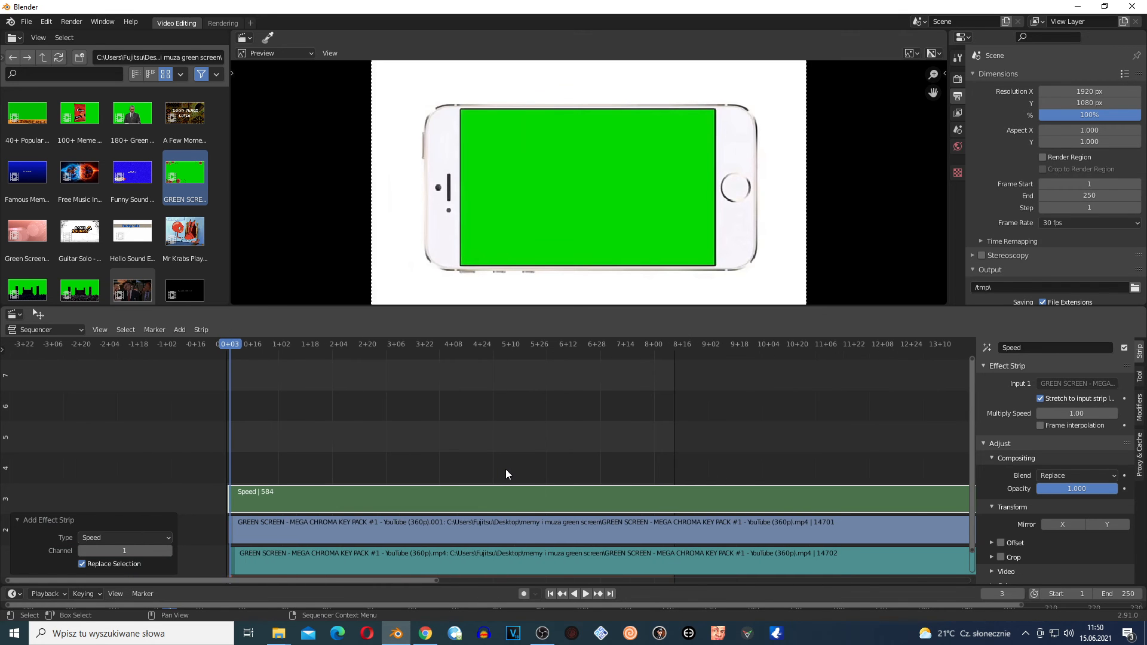
scroll(507, 470, down, 3)
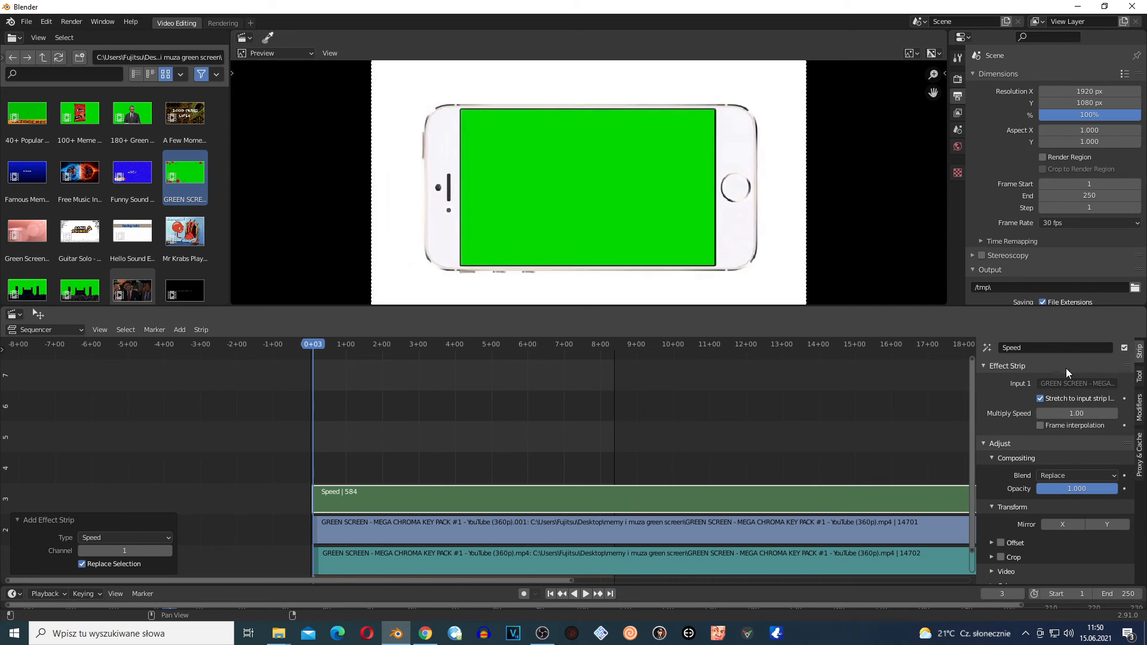
drag(1076, 413, 1111, 413)
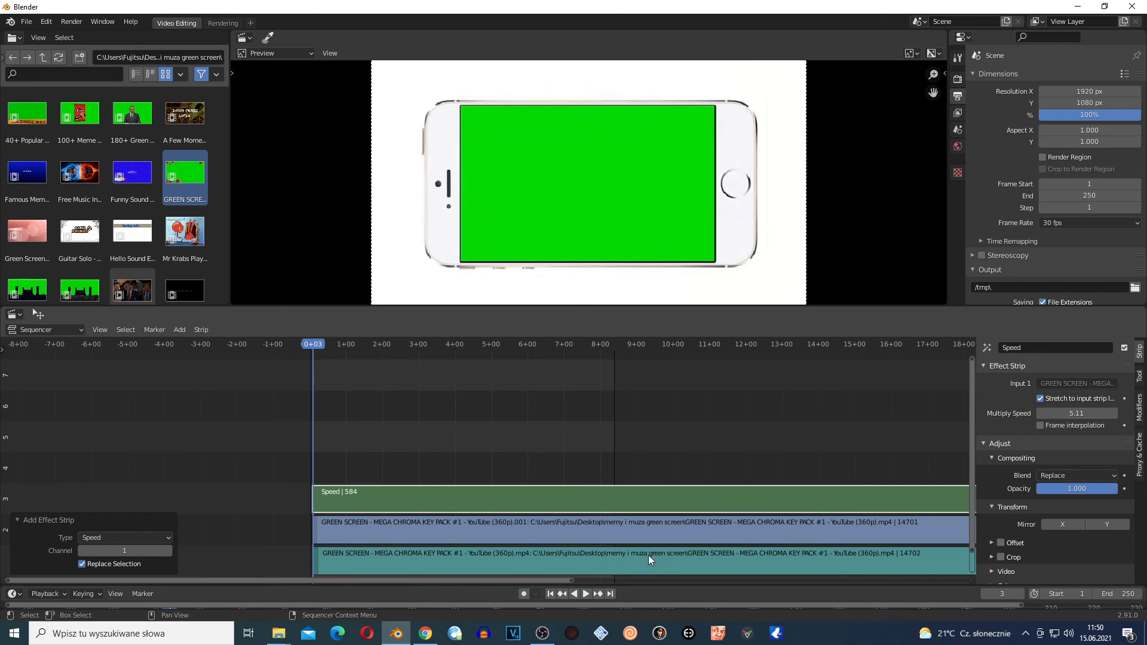
Play the sped-up clip from frame 1 and scrub the playhead to frame 153 to check the speed
click(579, 594)
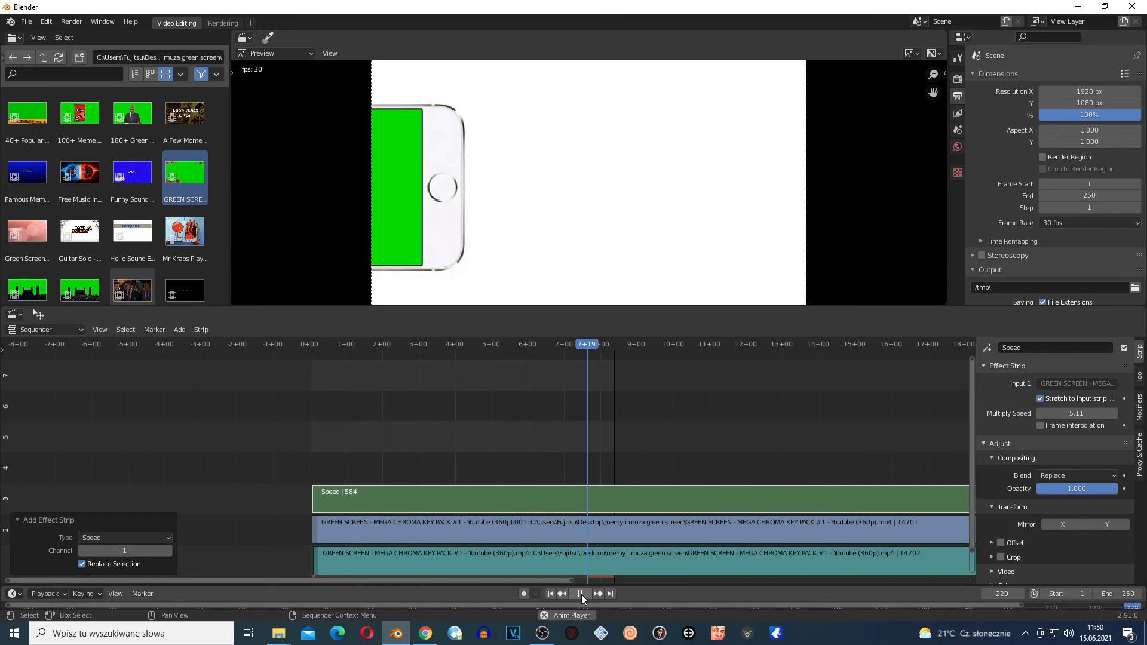
click(552, 594)
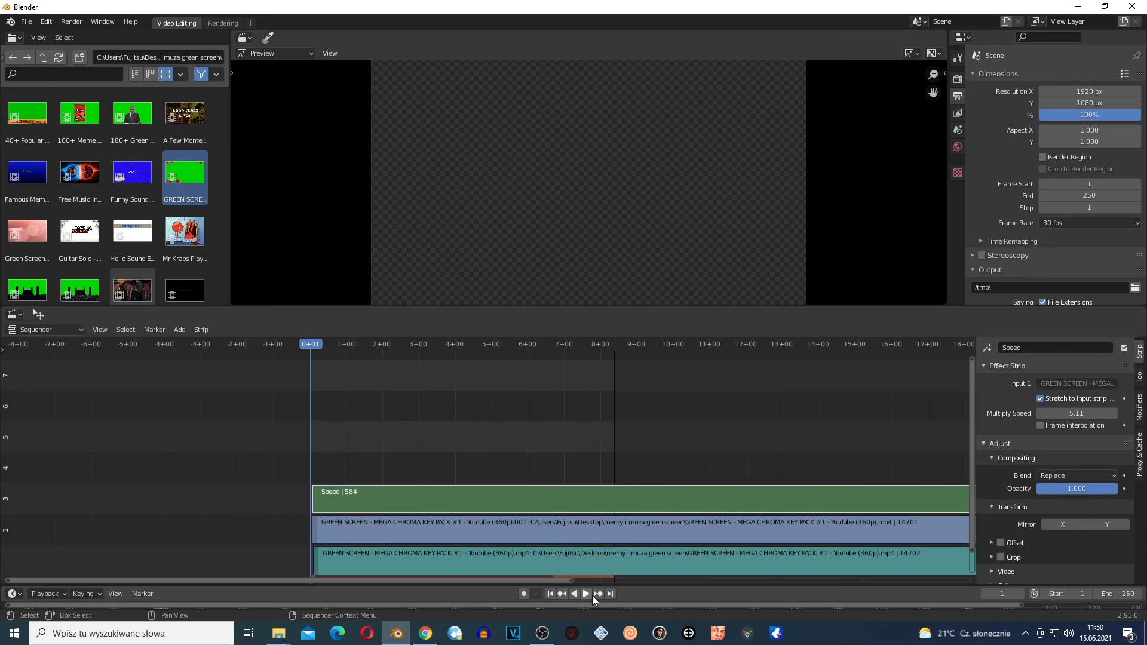
click(586, 597)
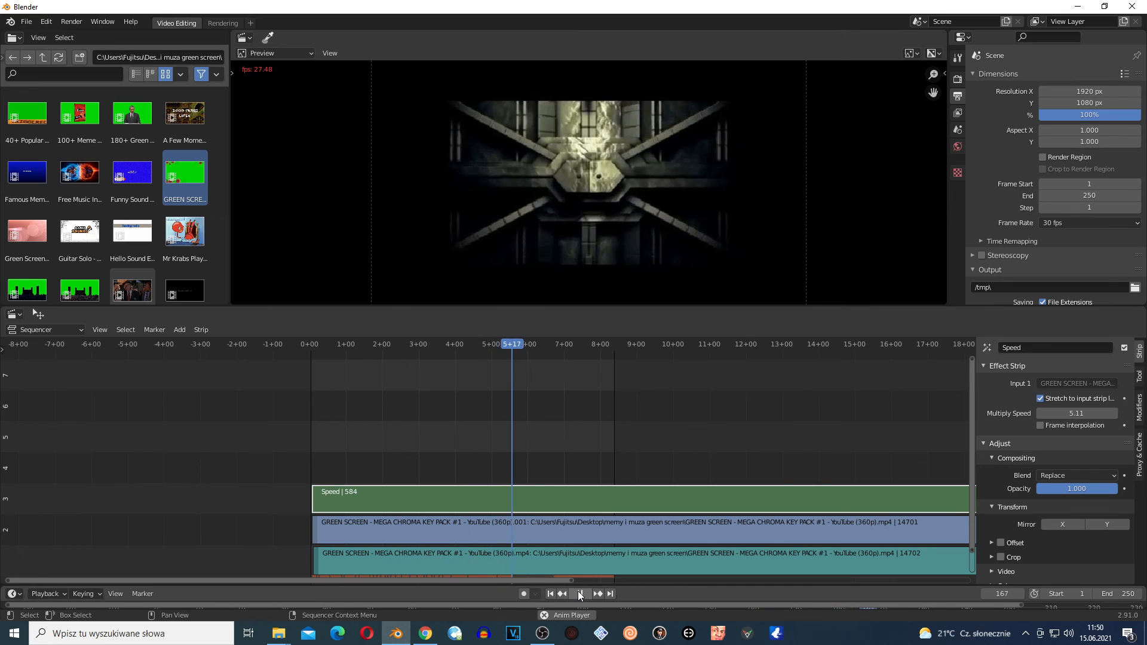
key(space)
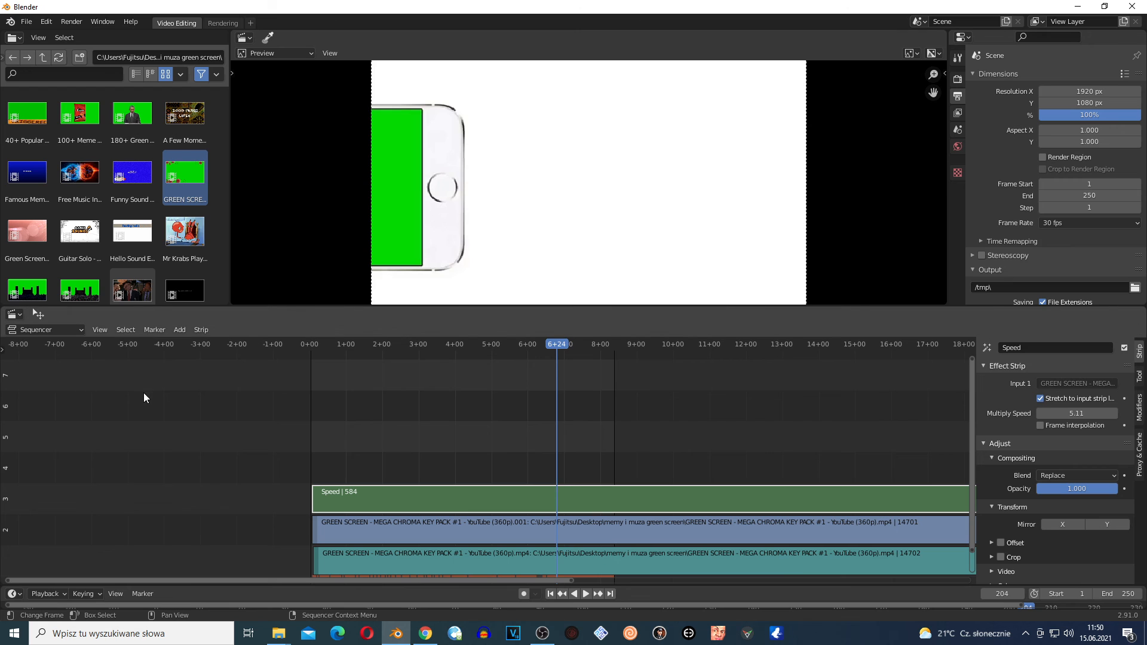
click(346, 345)
drag(350, 348, 494, 344)
click(372, 495)
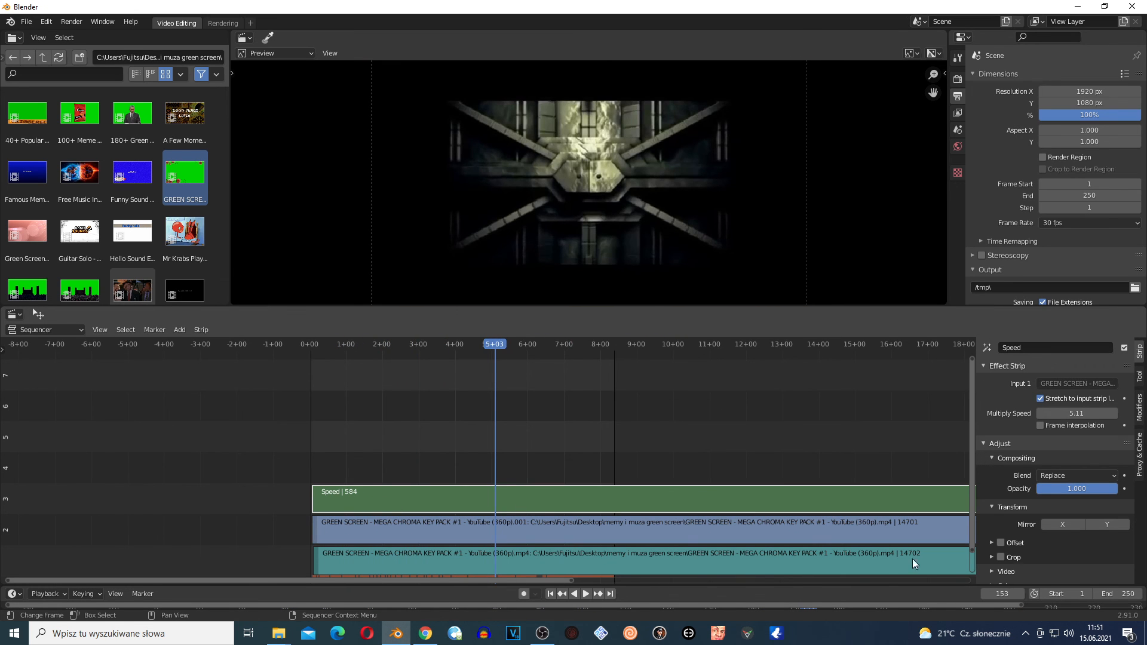
Trim the start of the first green screen video strip on channel 2 by 282 frames, to frame 284
scroll(1046, 538, down, 2)
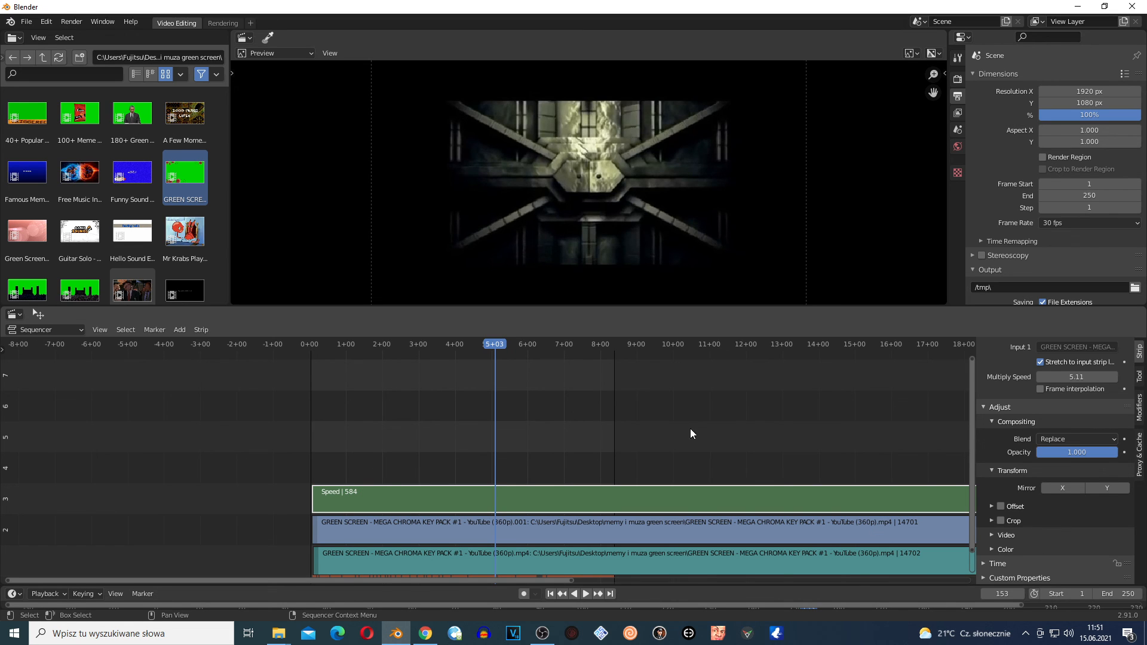
mouse_move(691, 433)
middle_down()
mouse_move(585, 418)
mouse_move(615, 435)
mouse_move(528, 448)
mouse_move(504, 444)
mouse_move(488, 417)
middle_up()
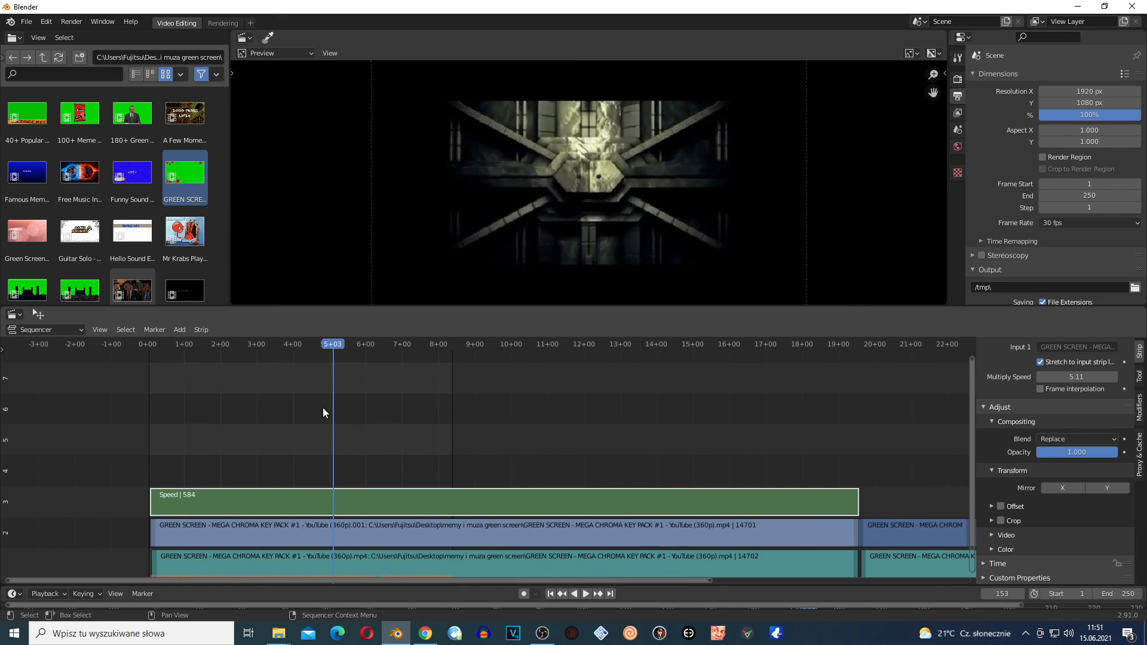
drag(495, 422, 687, 583)
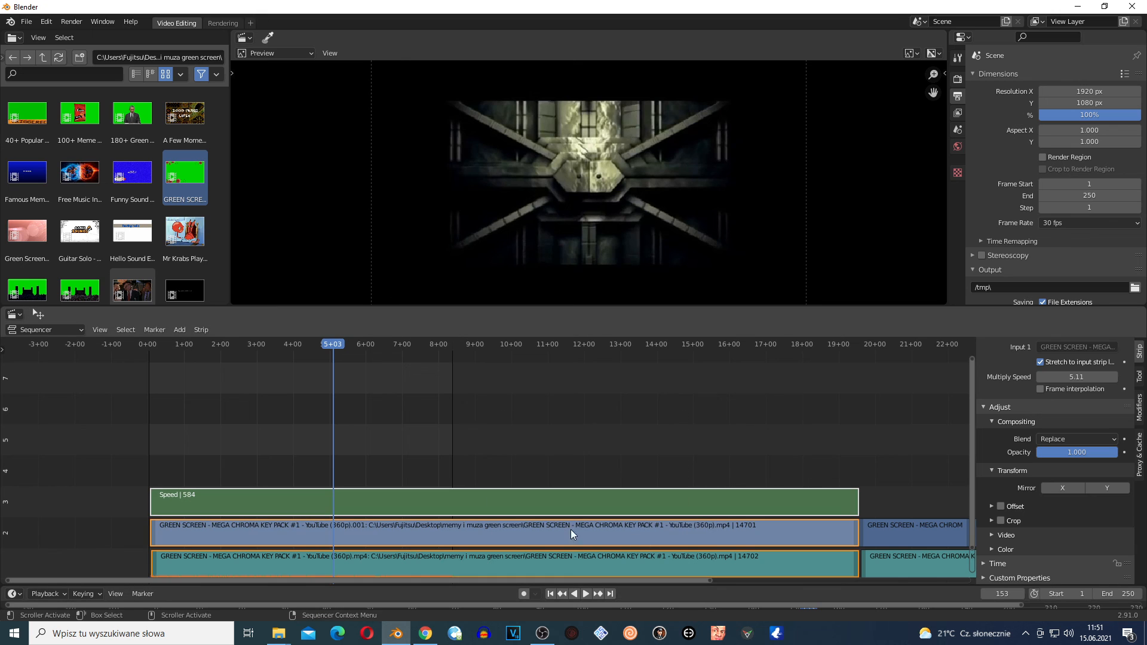
click(153, 536)
click(154, 507)
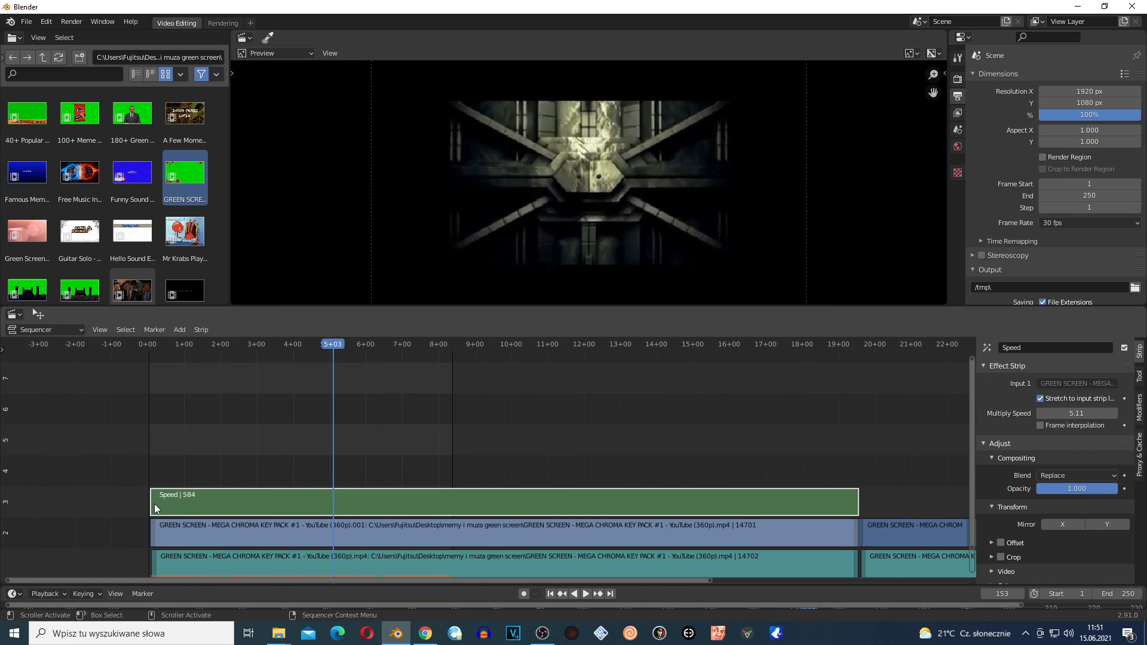
click(152, 534)
key(g)
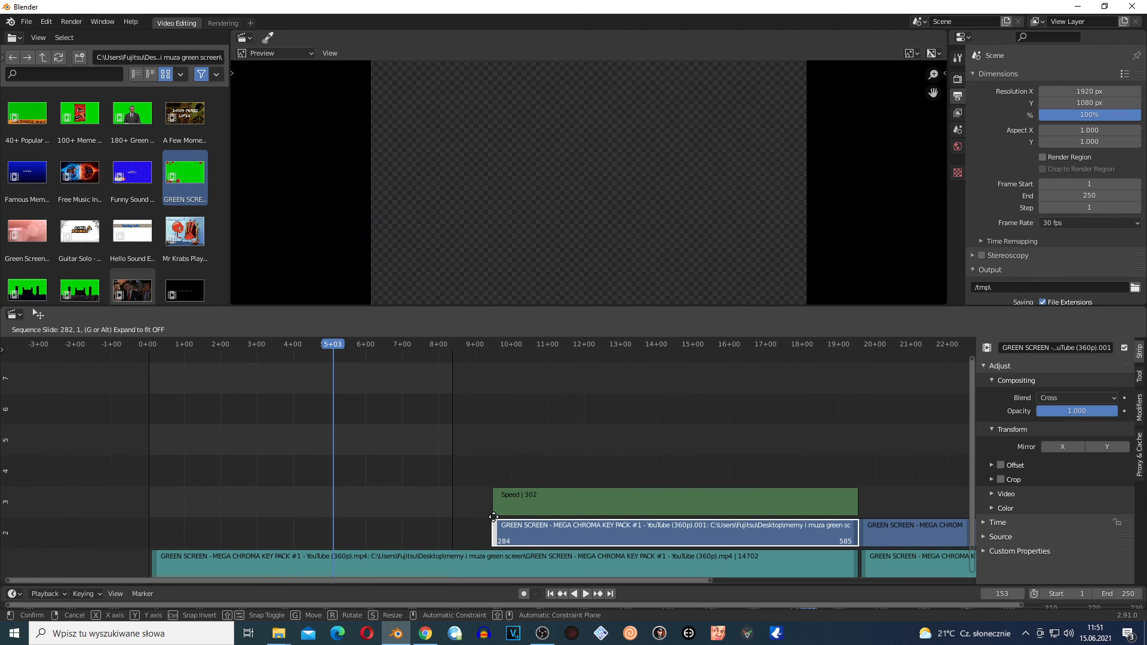
click(550, 542)
Try to move the second green screen video strip together with its audio strip
scroll(733, 525, down, 3)
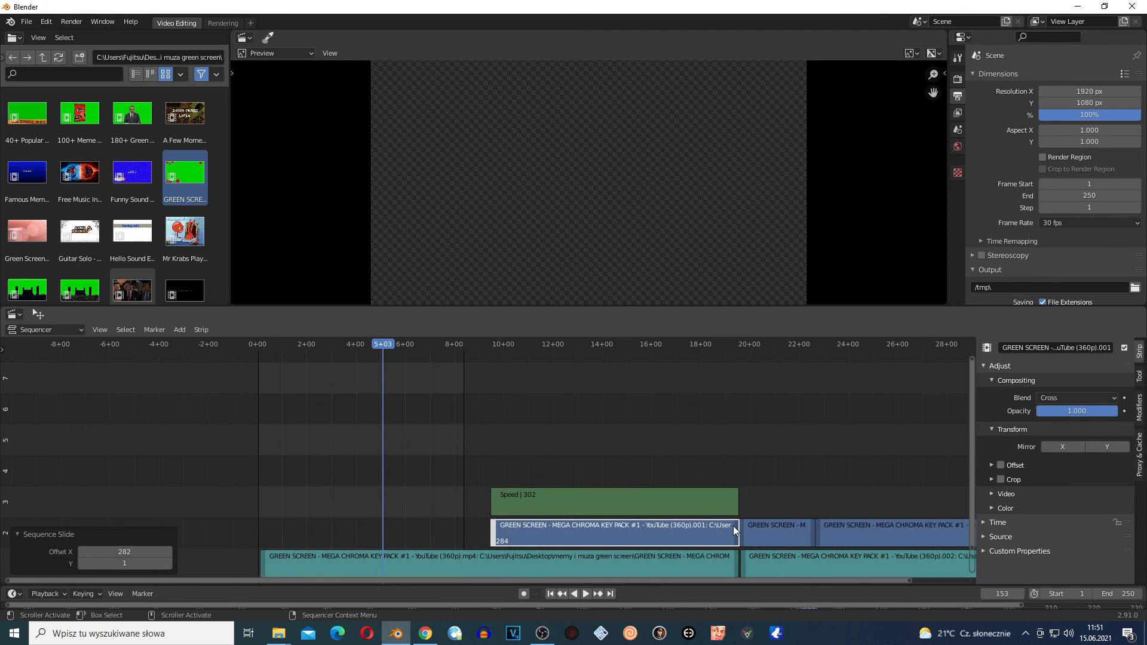
drag(781, 442, 916, 565)
drag(780, 535, 834, 521)
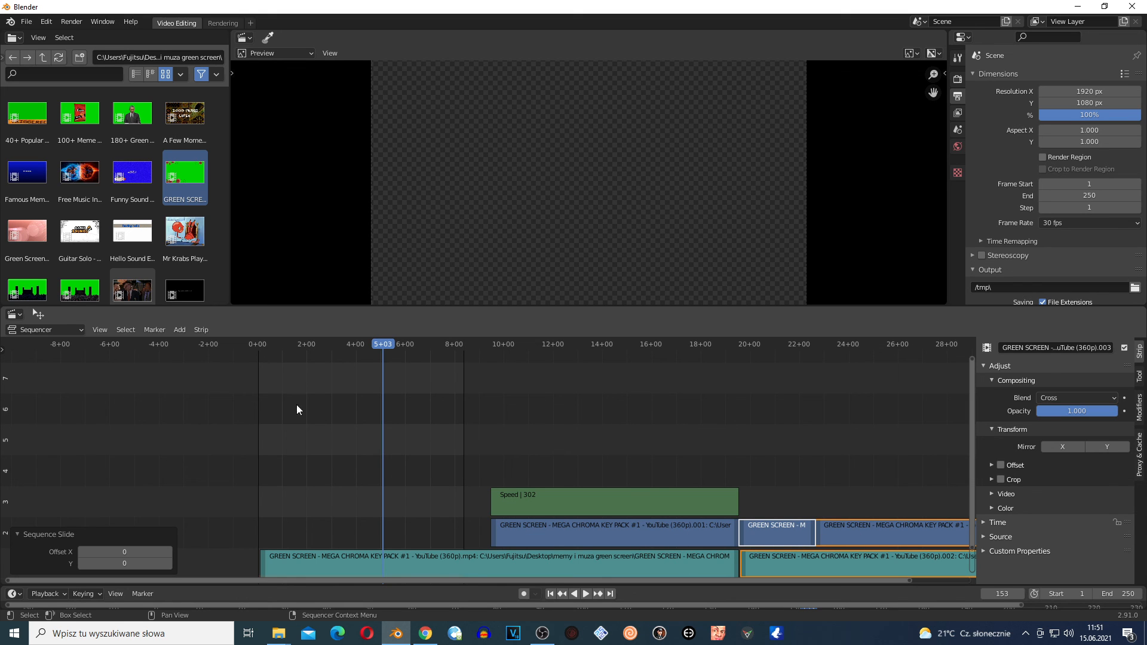
click(181, 330)
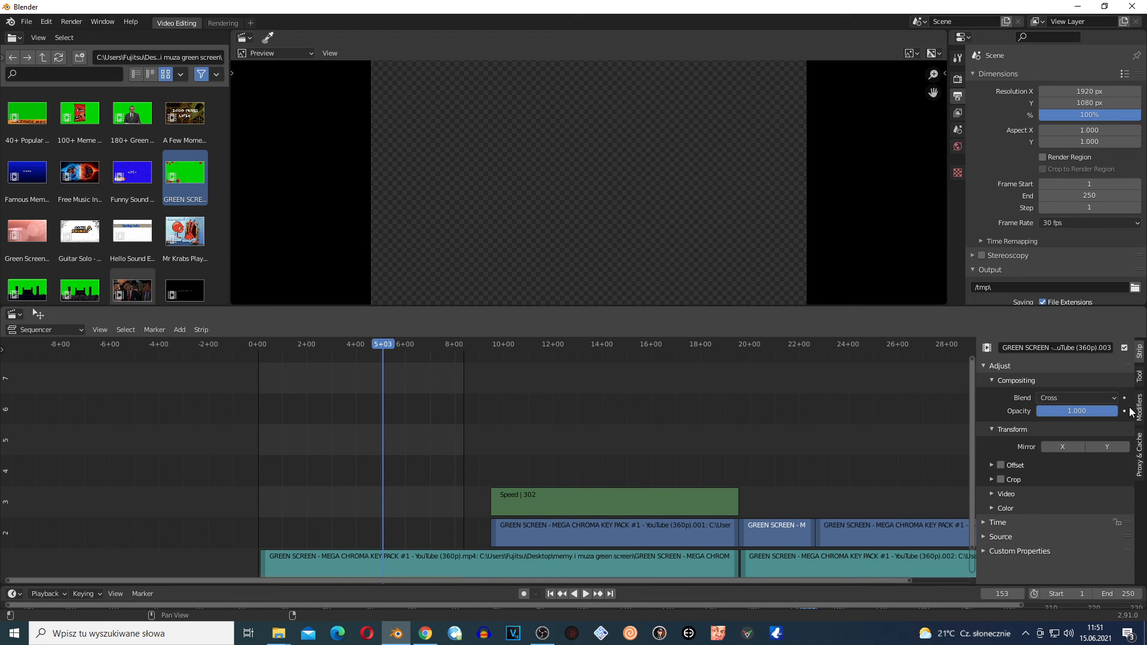
click(180, 330)
click(530, 527)
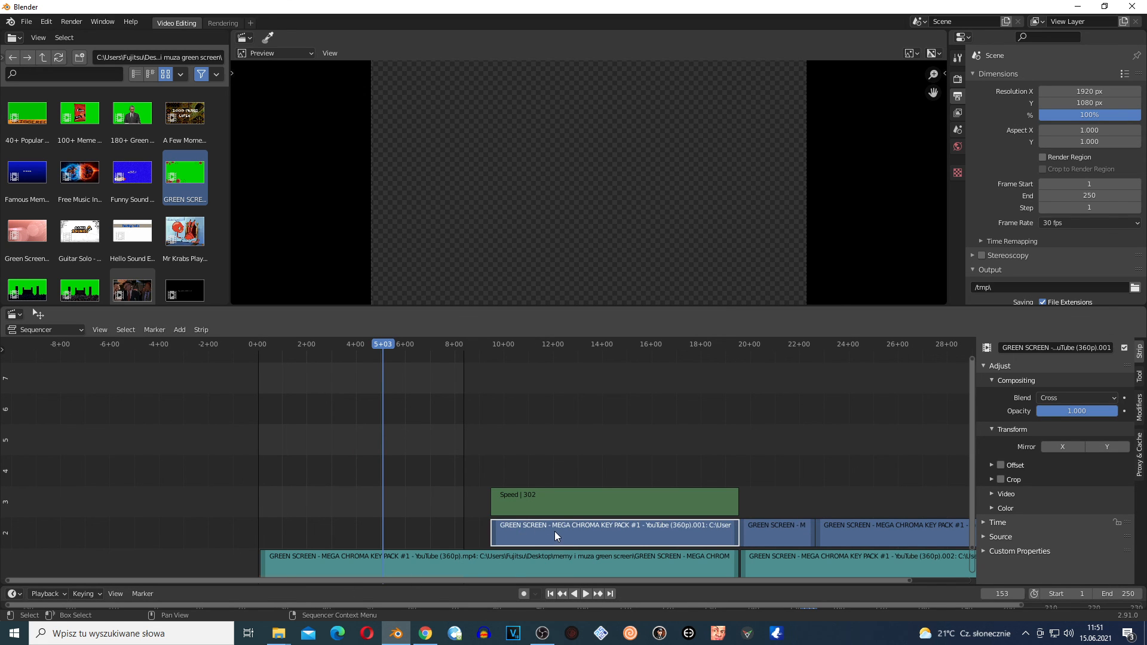
click(155, 331)
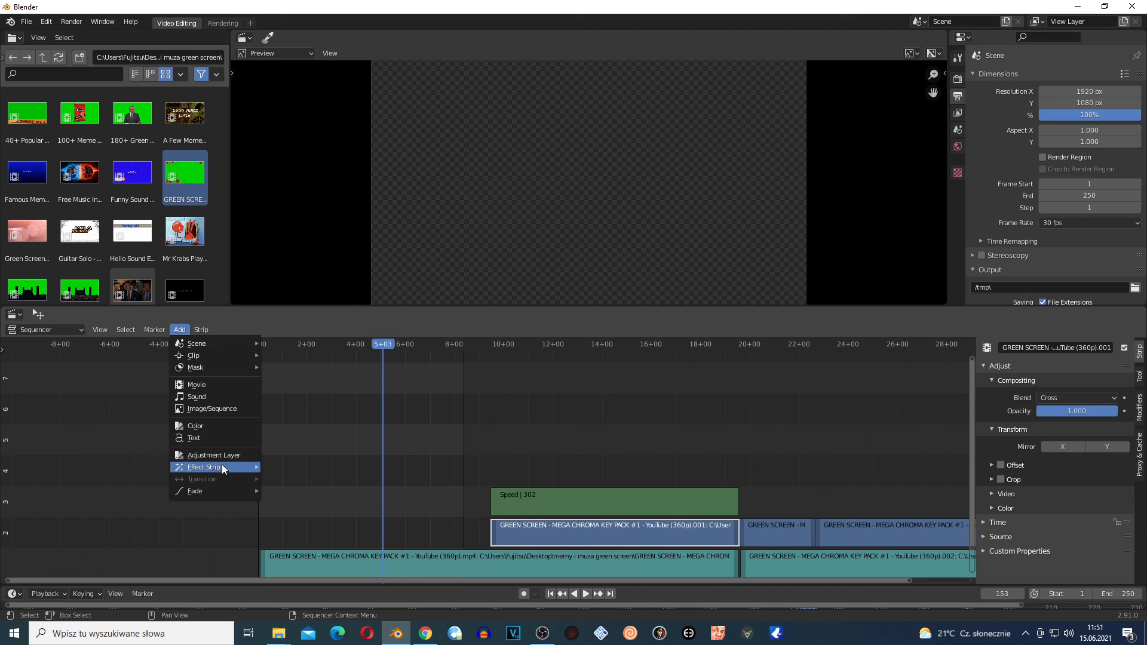
mouse_move(220, 467)
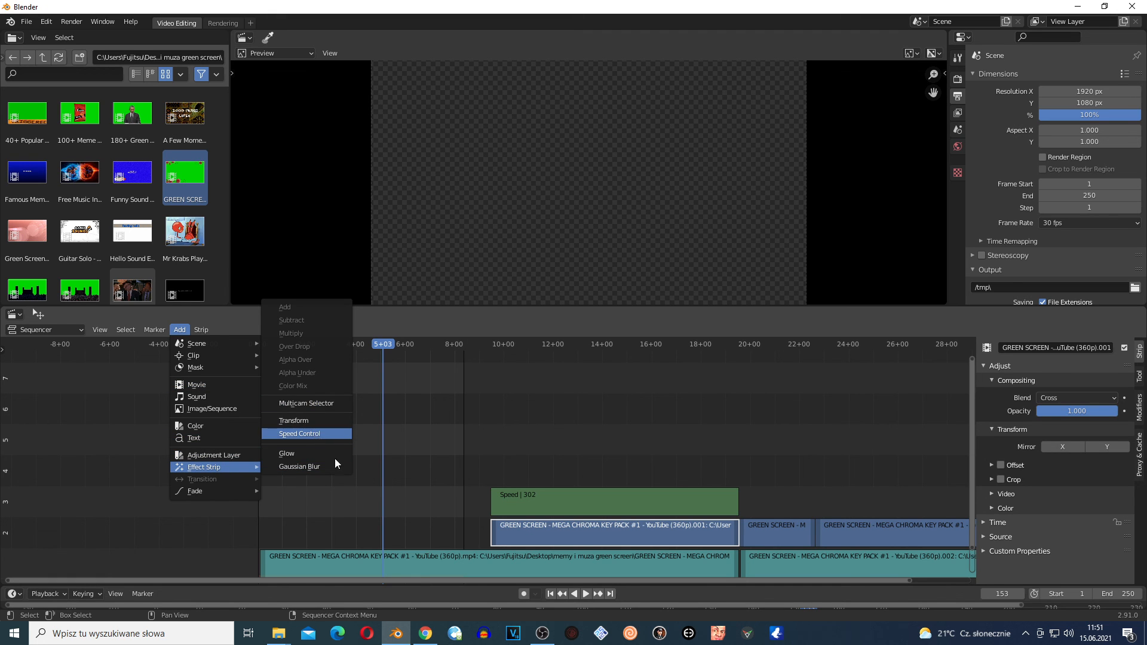
click(542, 633)
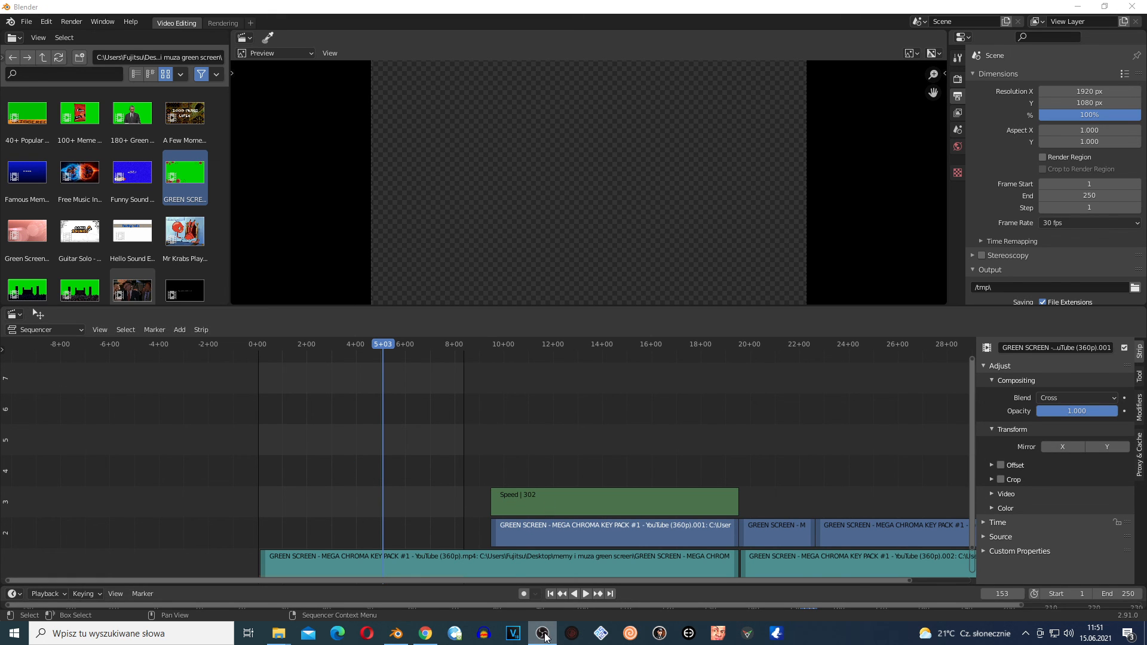